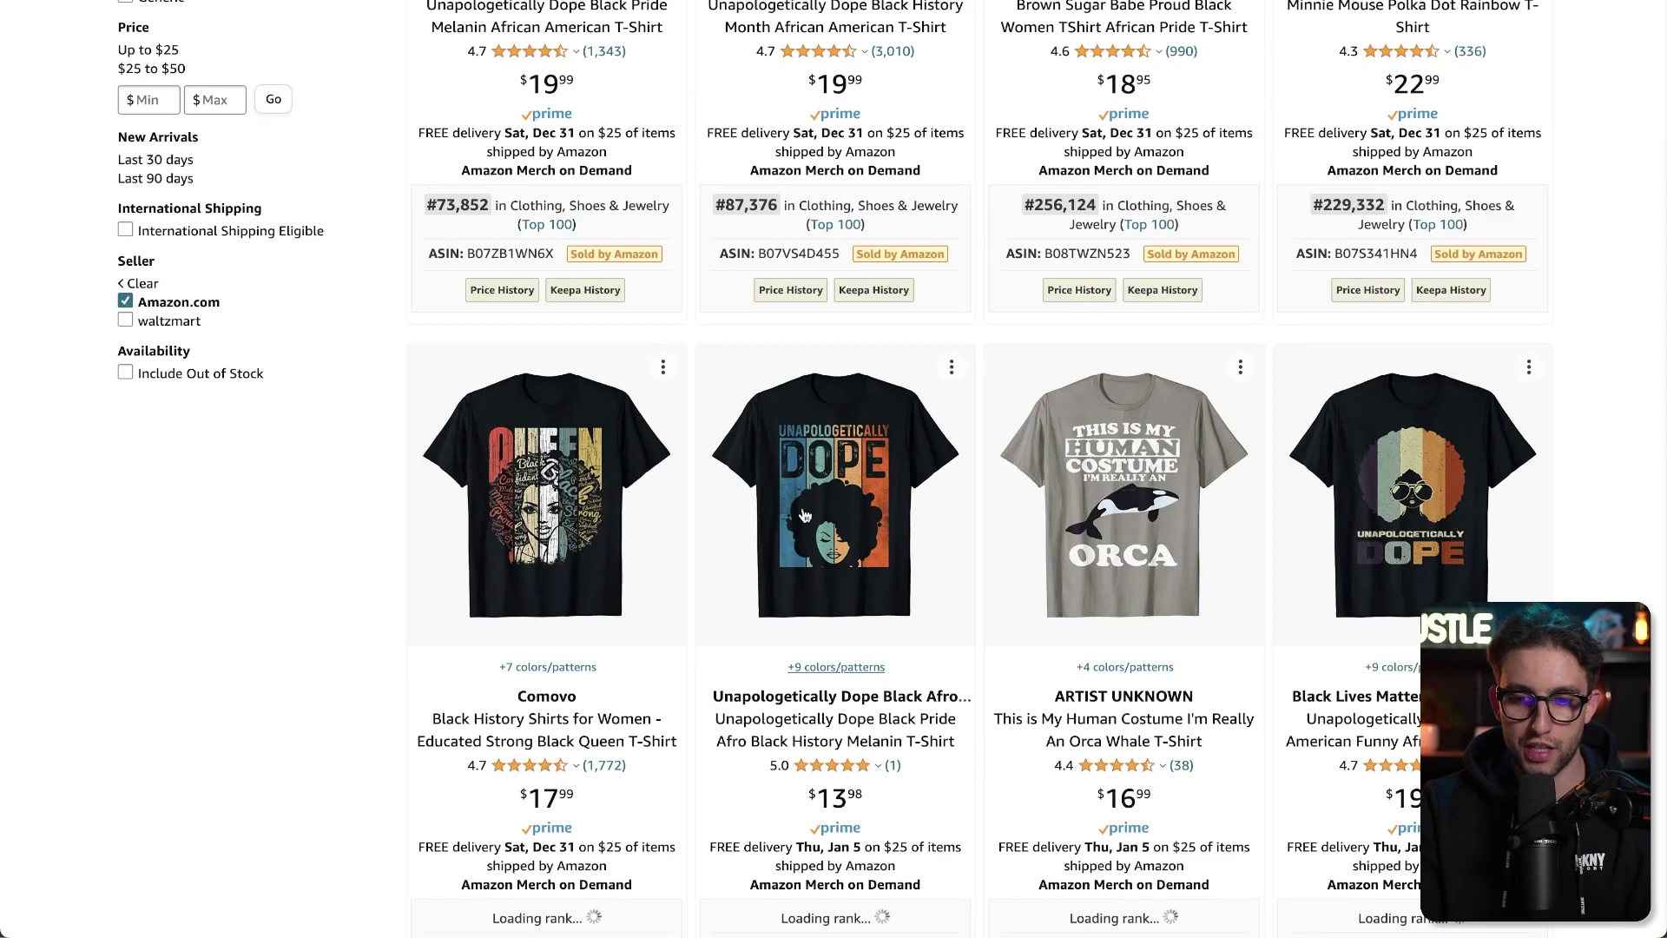
pyautogui.scroll(6, 831, 411)
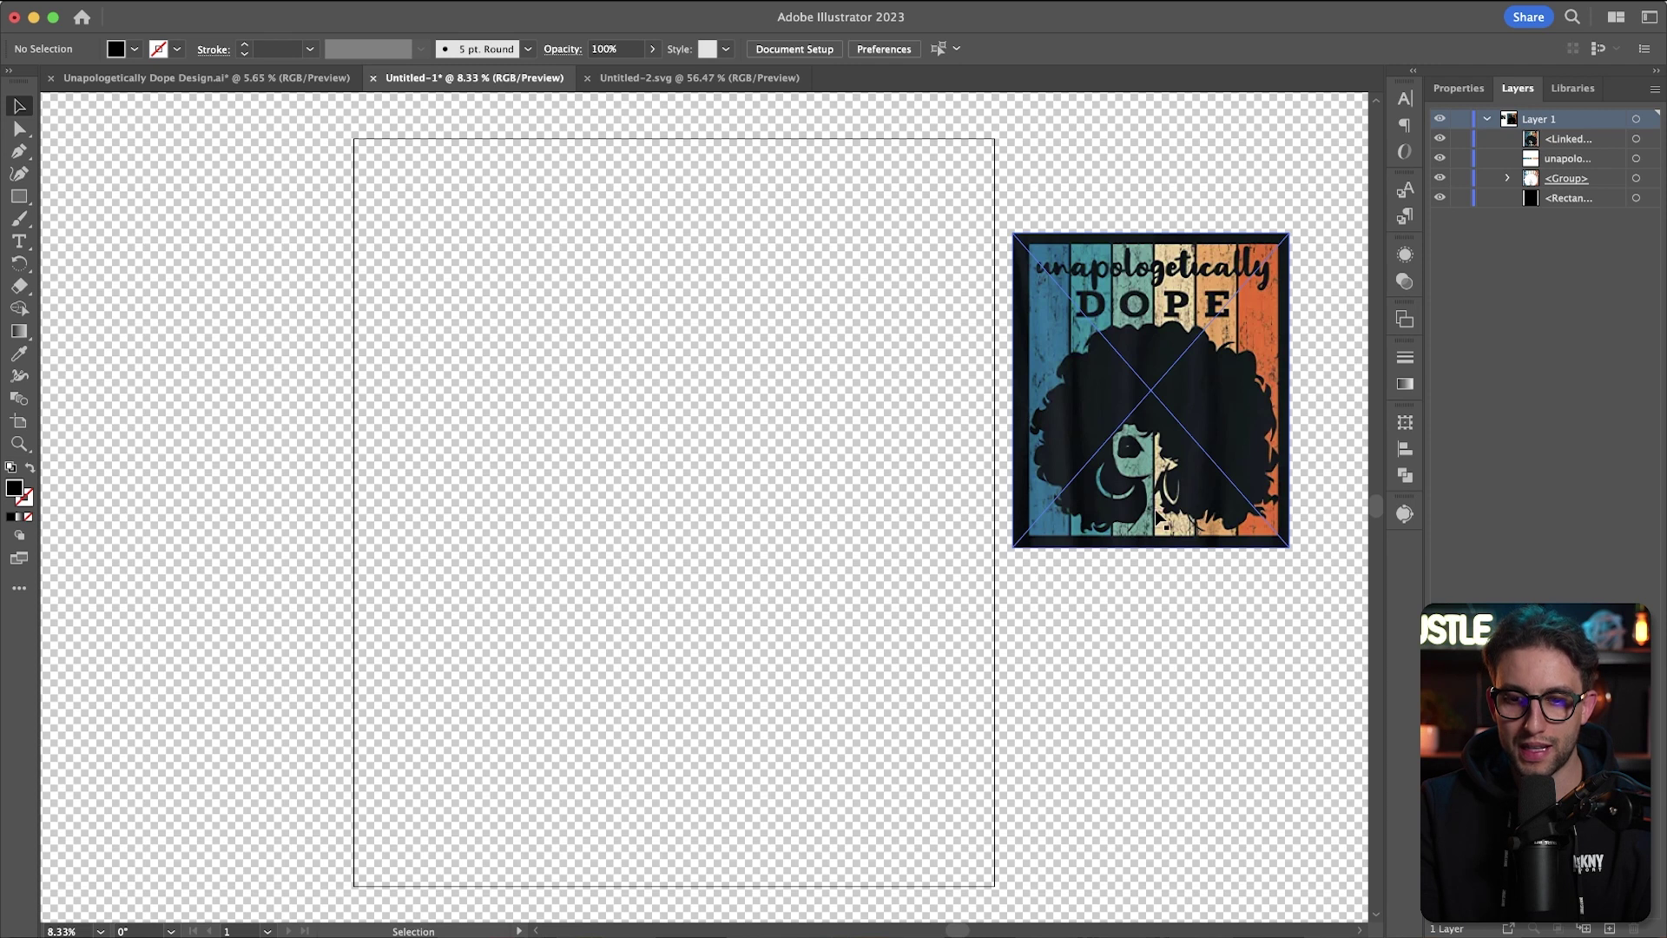
# Trace the reference design image beside the artboard with the Low Fidelity Photo preset.
pyautogui.click(1157, 518)
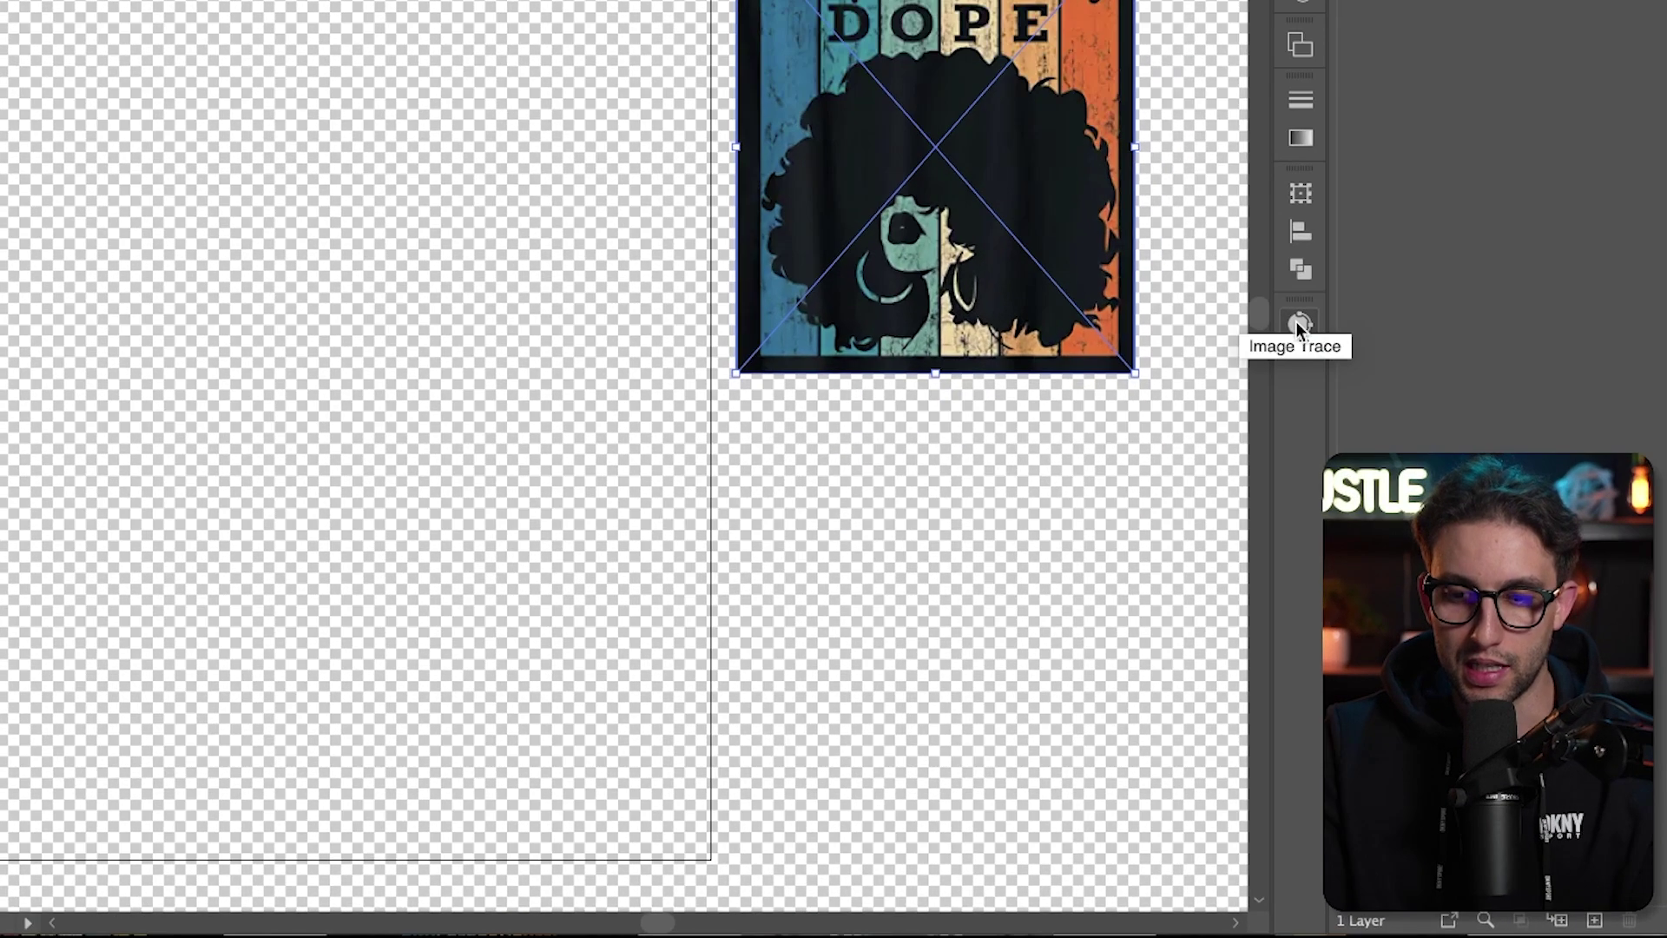
pyautogui.click(1342, 400)
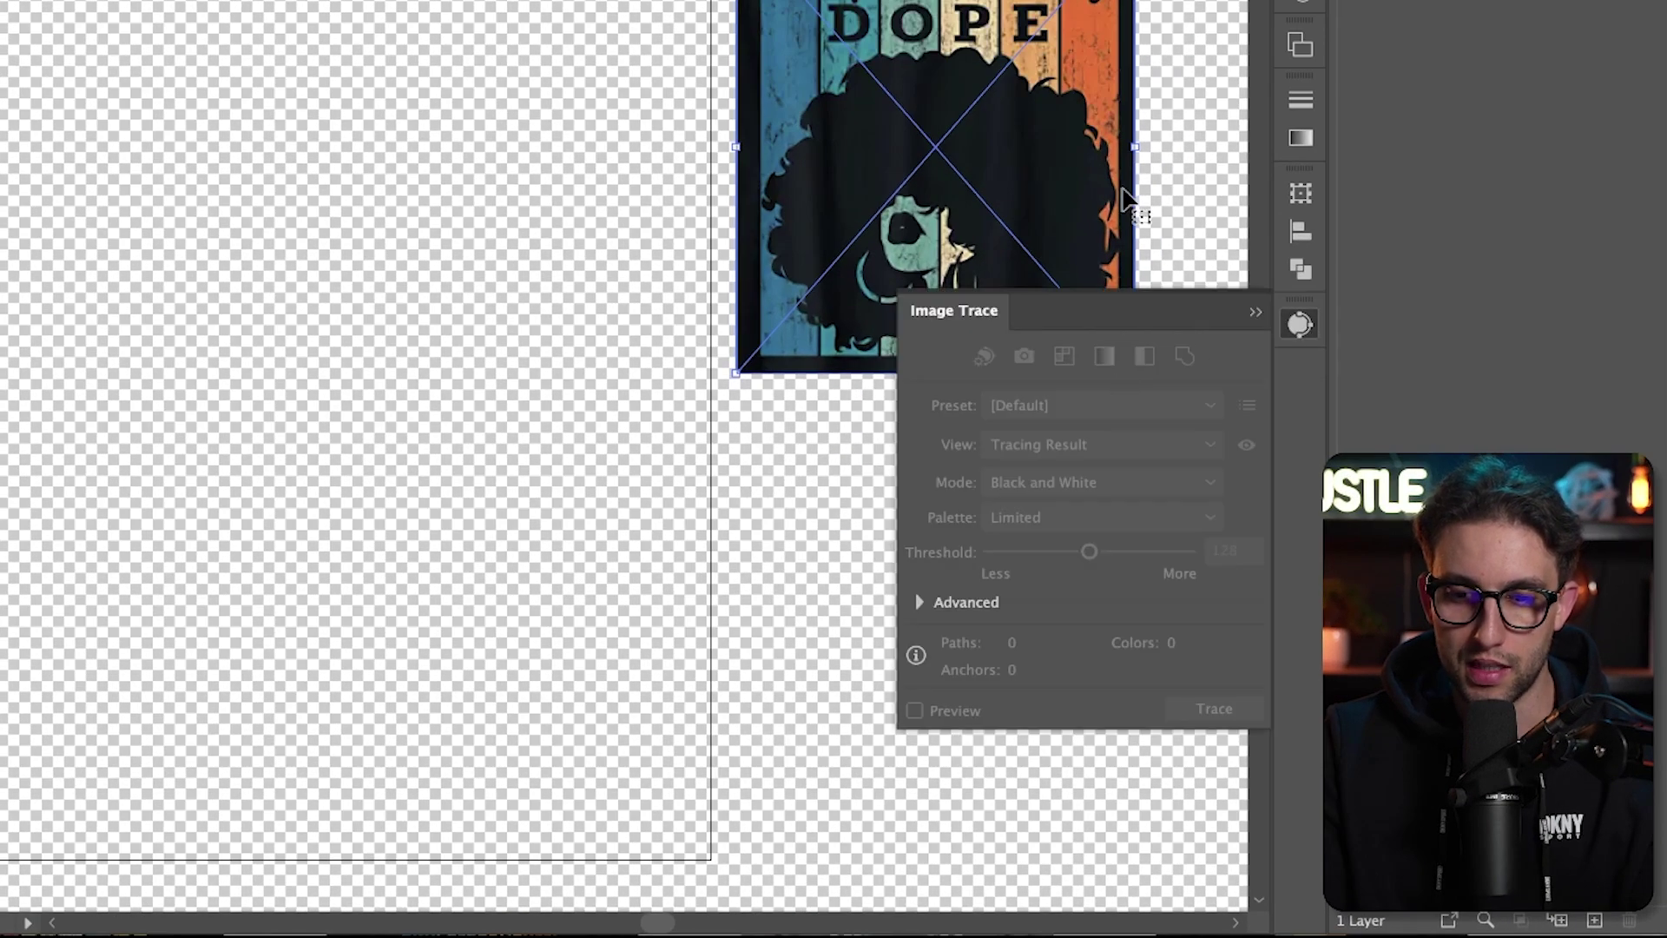
pyautogui.click(1079, 141)
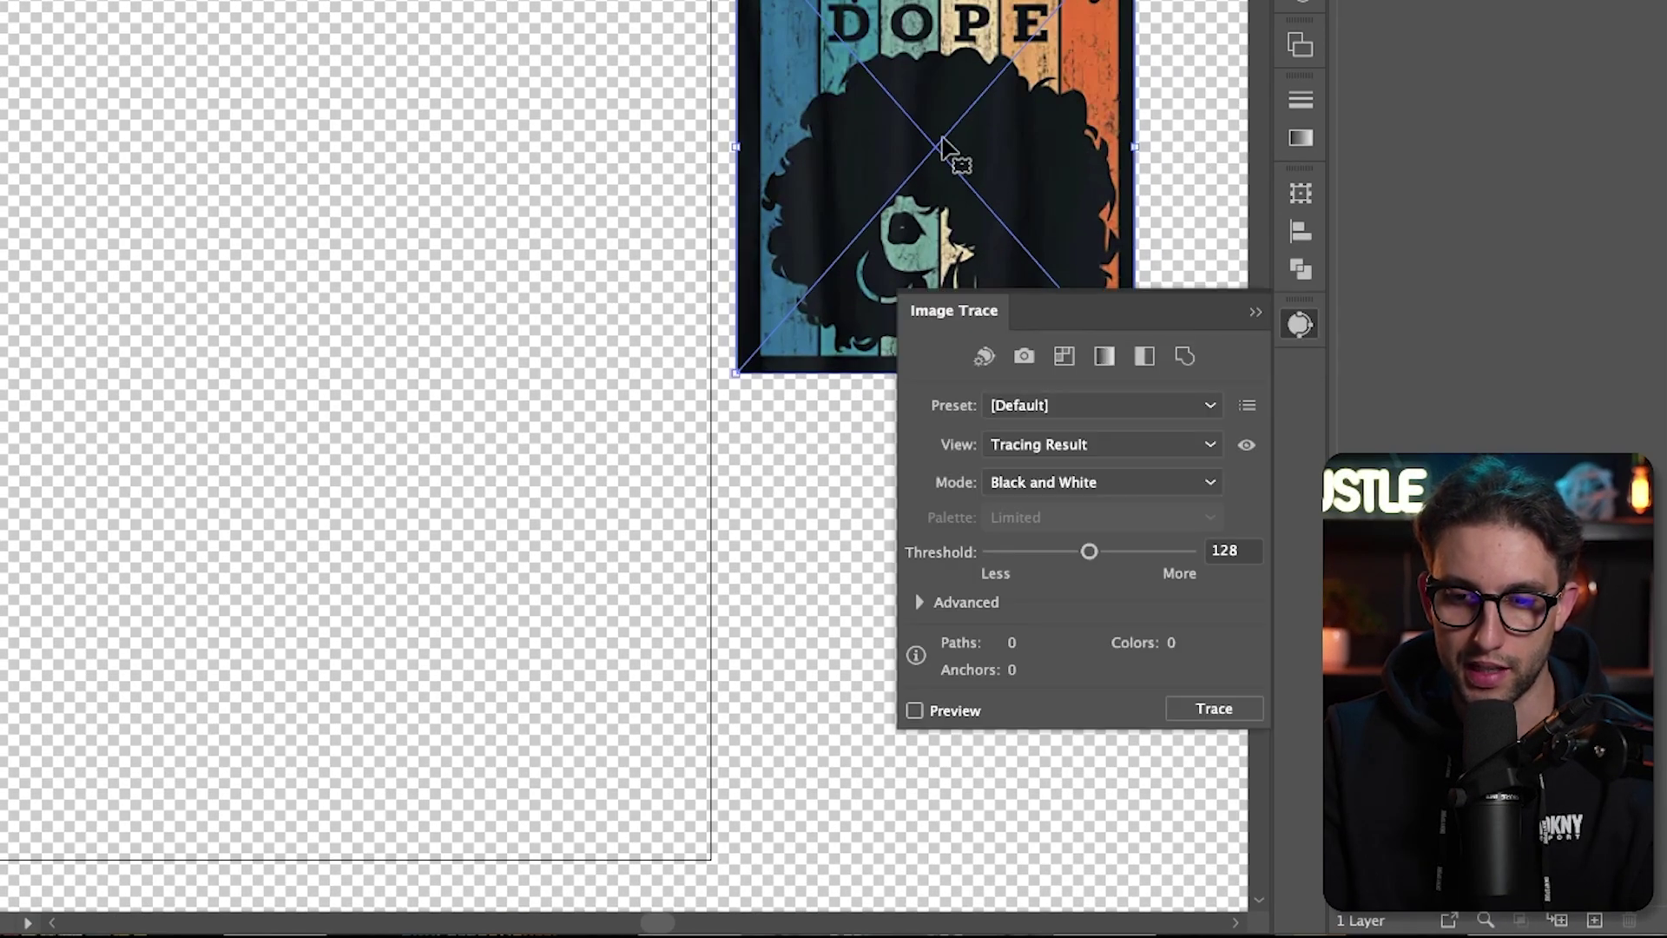
pyautogui.click(1004, 408)
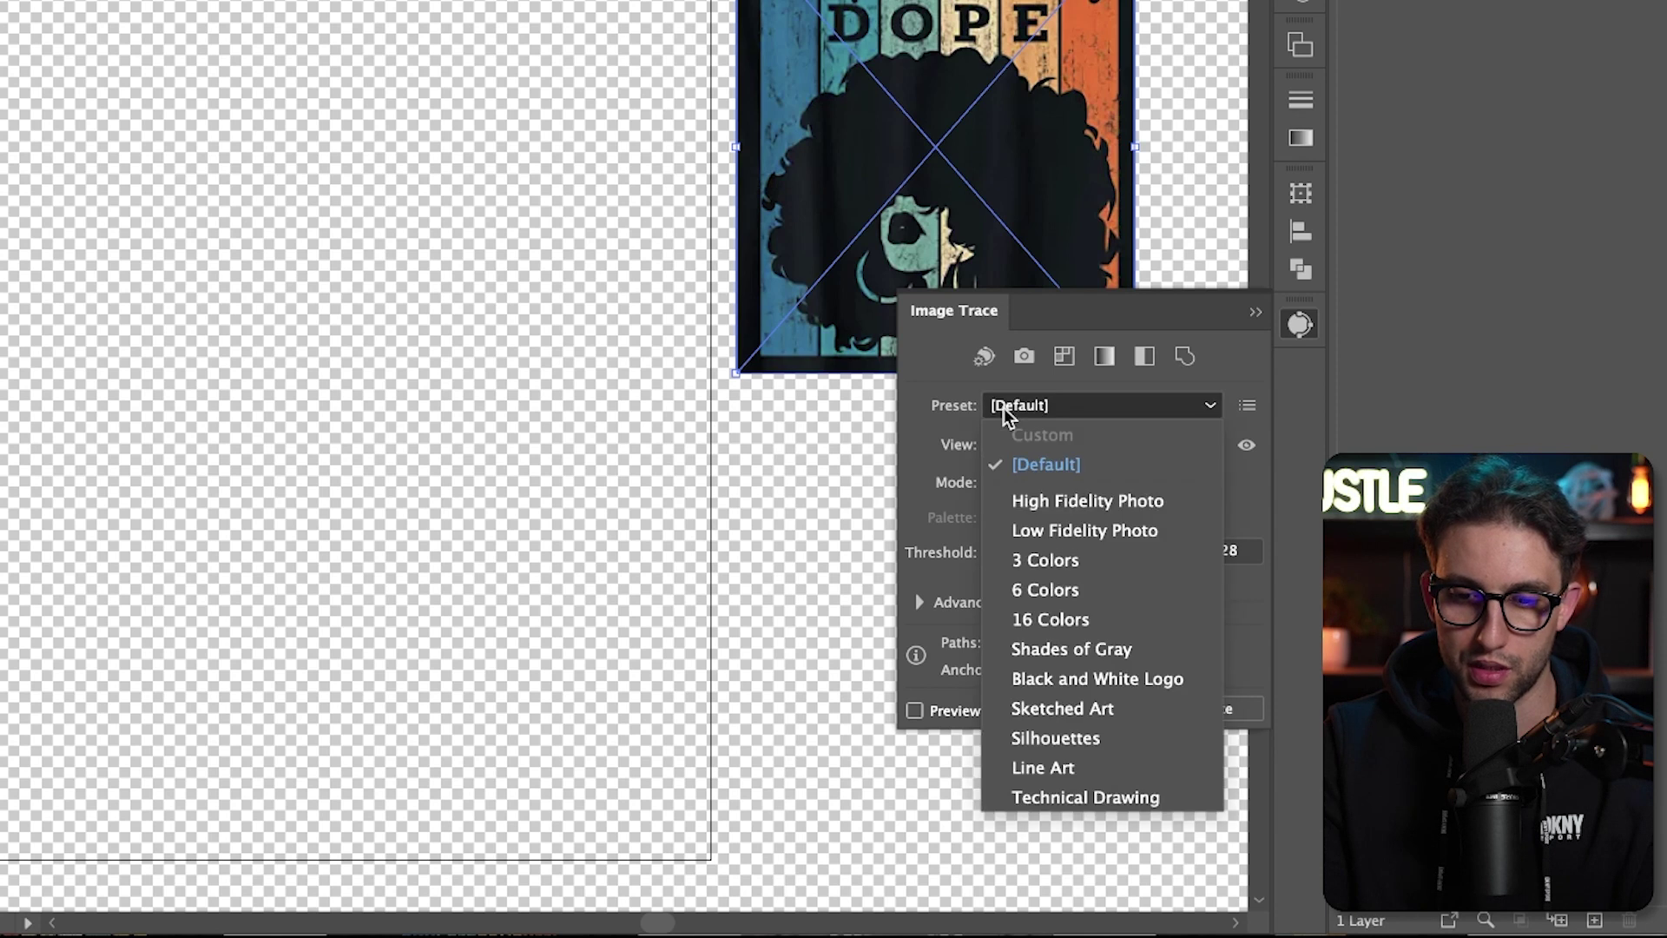
pyautogui.click(1051, 532)
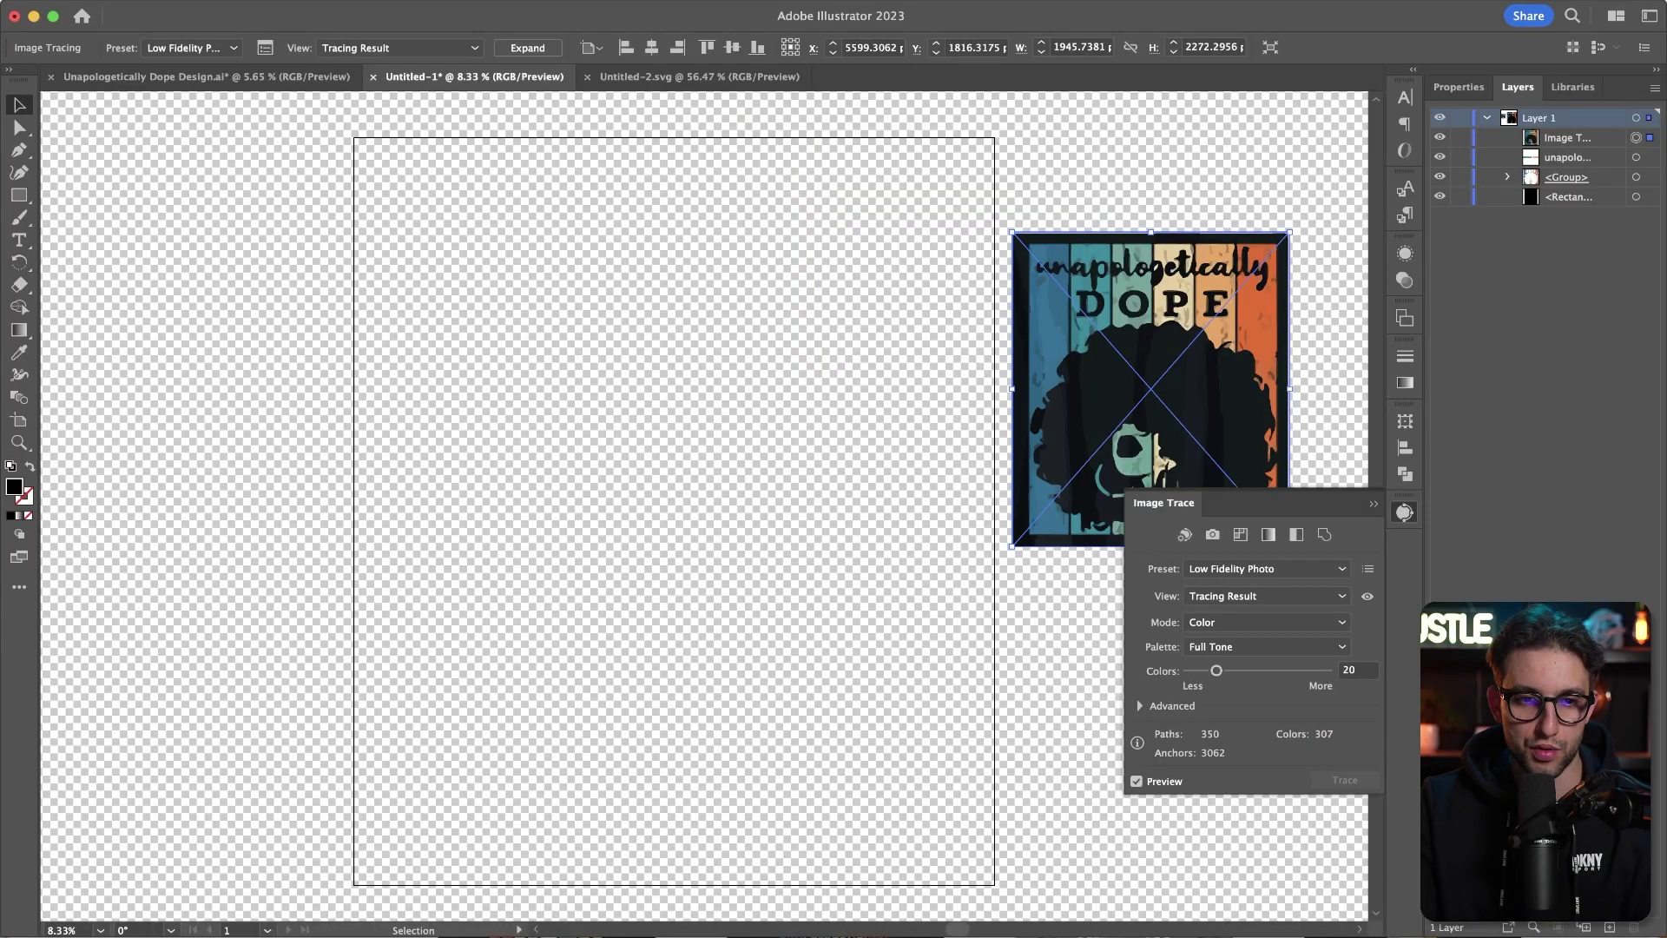
# Expand the traced reference design into vector shapes and hide the Image Trace settings.
pyautogui.click(217, 2)
pyautogui.click(232, 167)
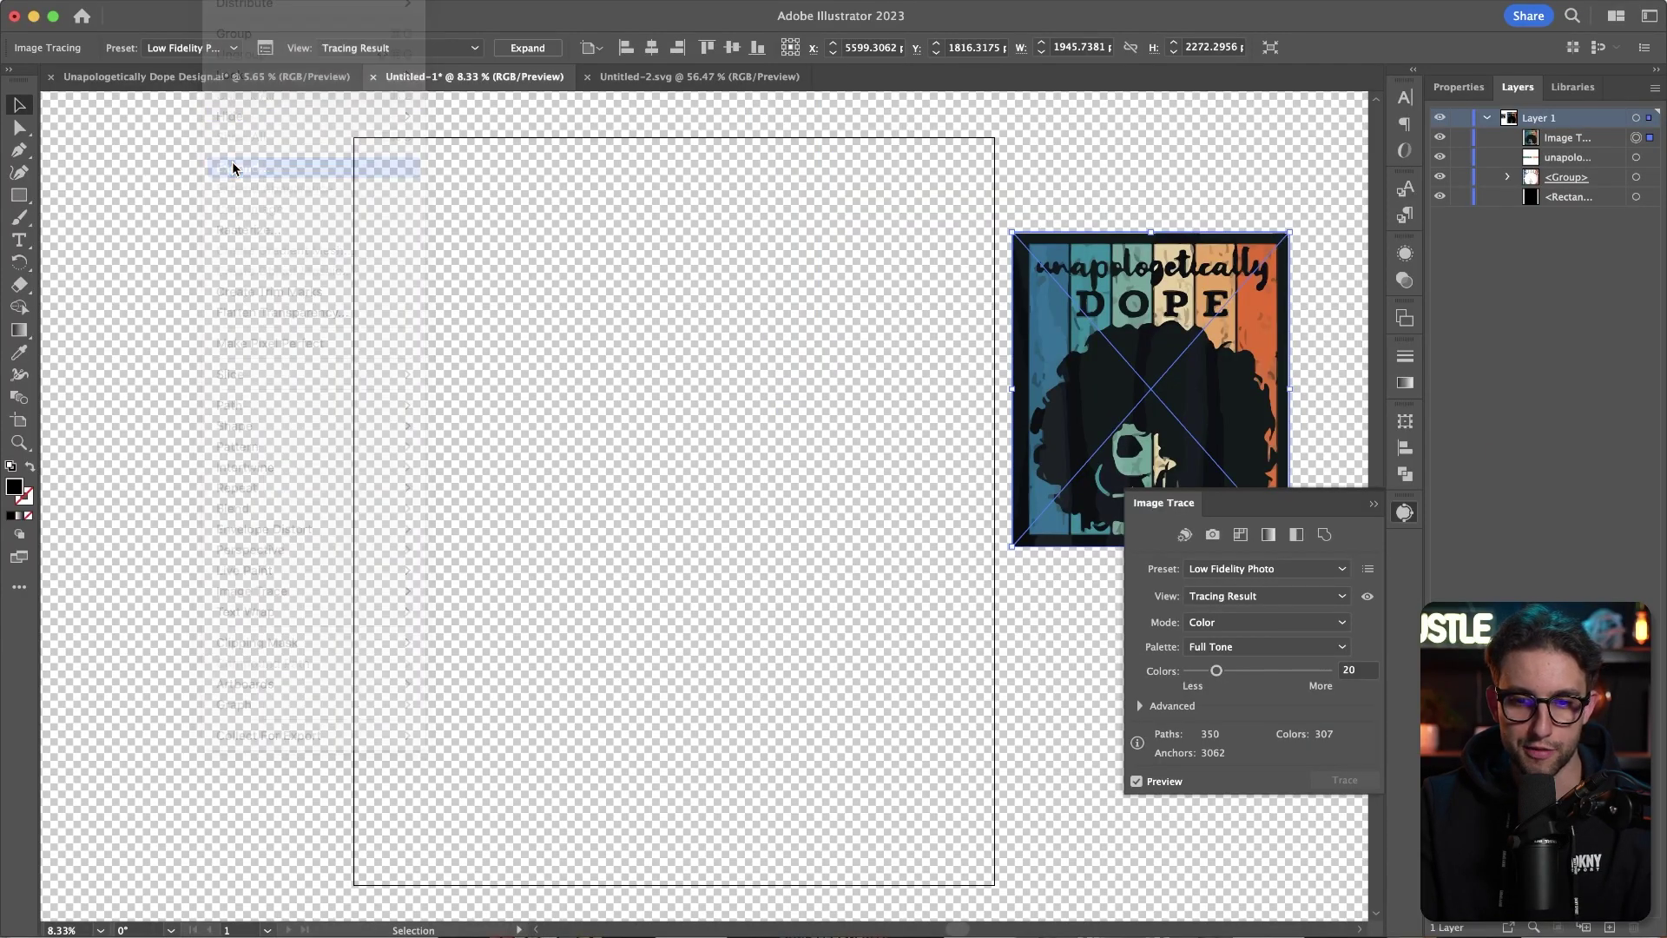
pyautogui.click(1351, 458)
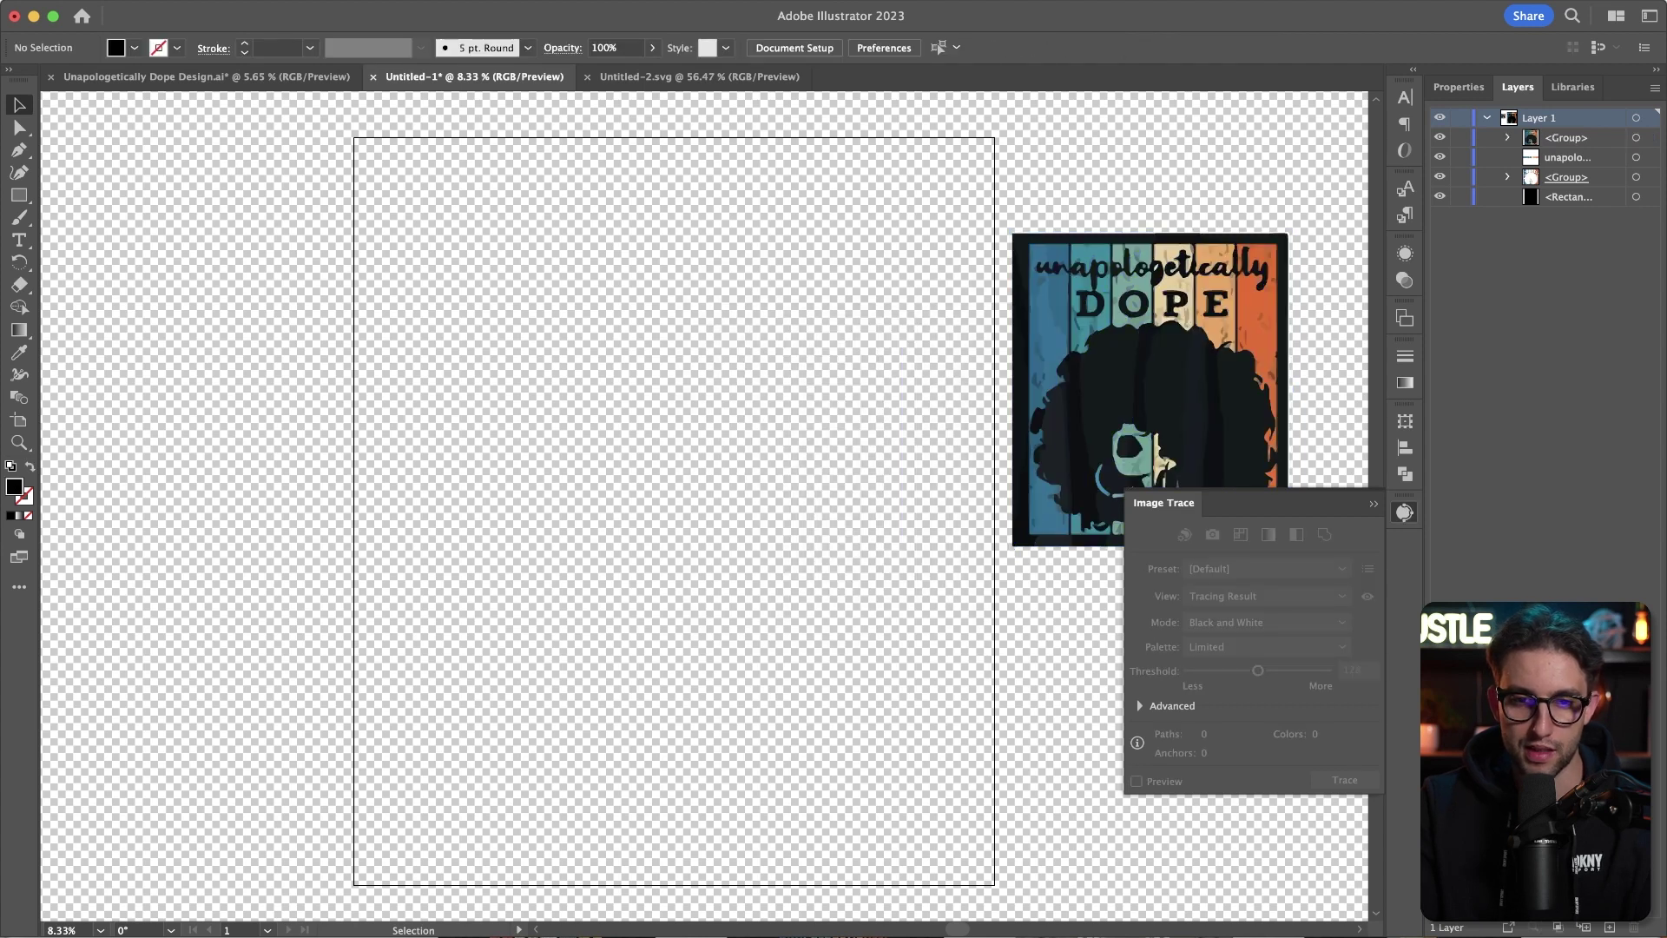
pyautogui.click(486, 1)
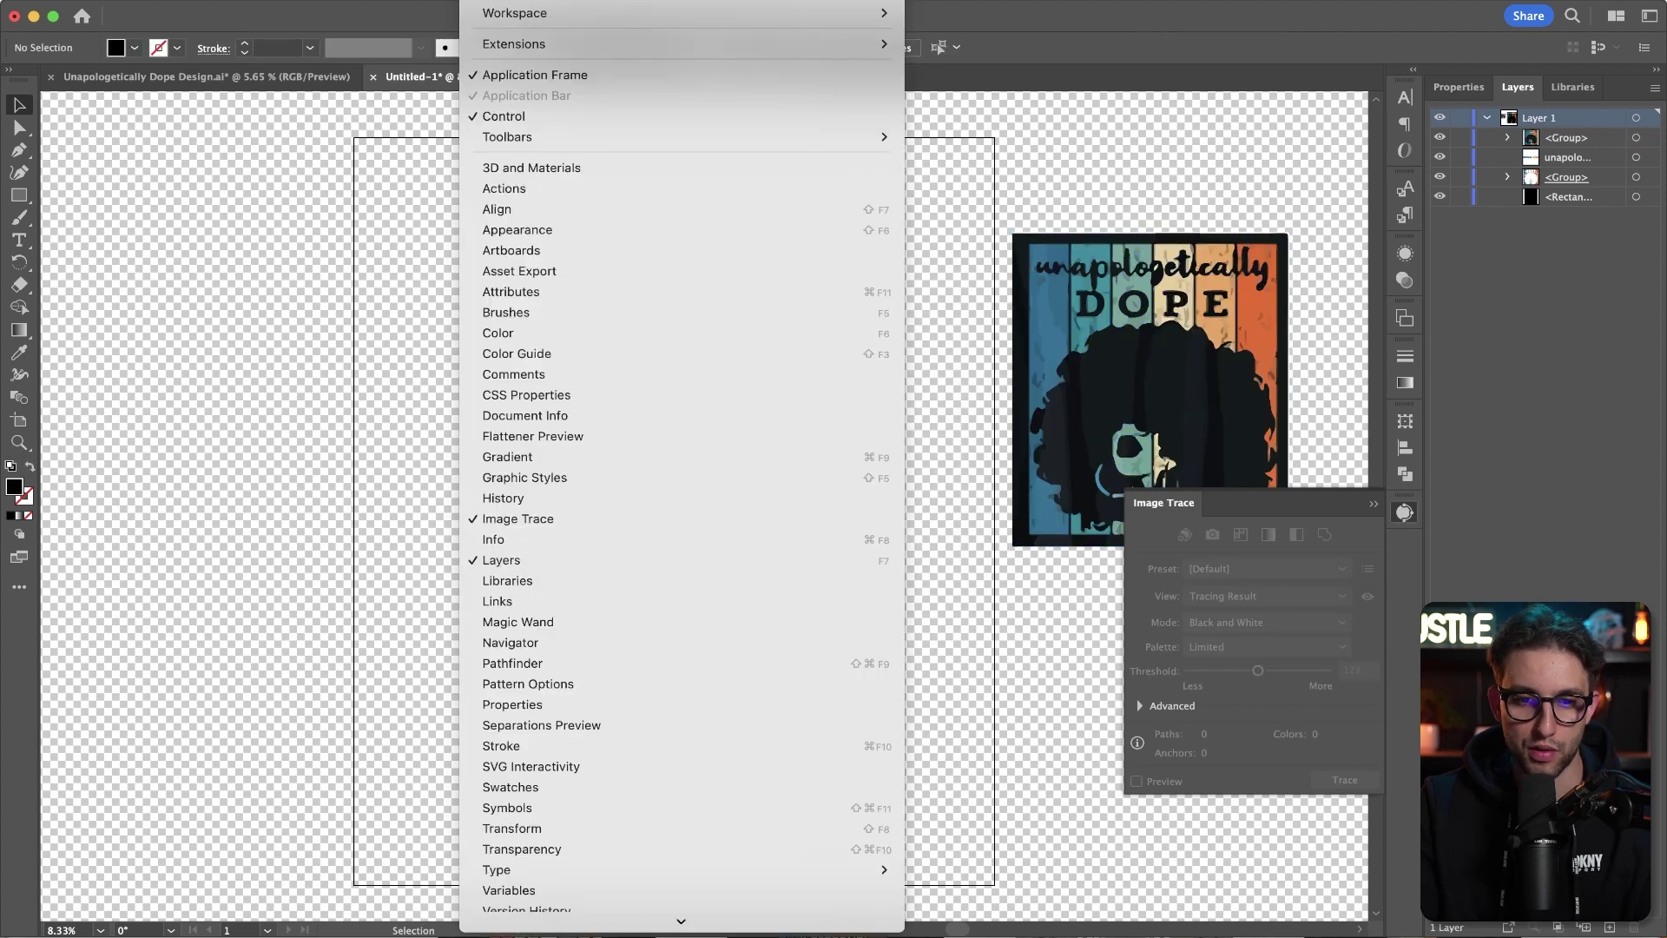
pyautogui.click(535, 521)
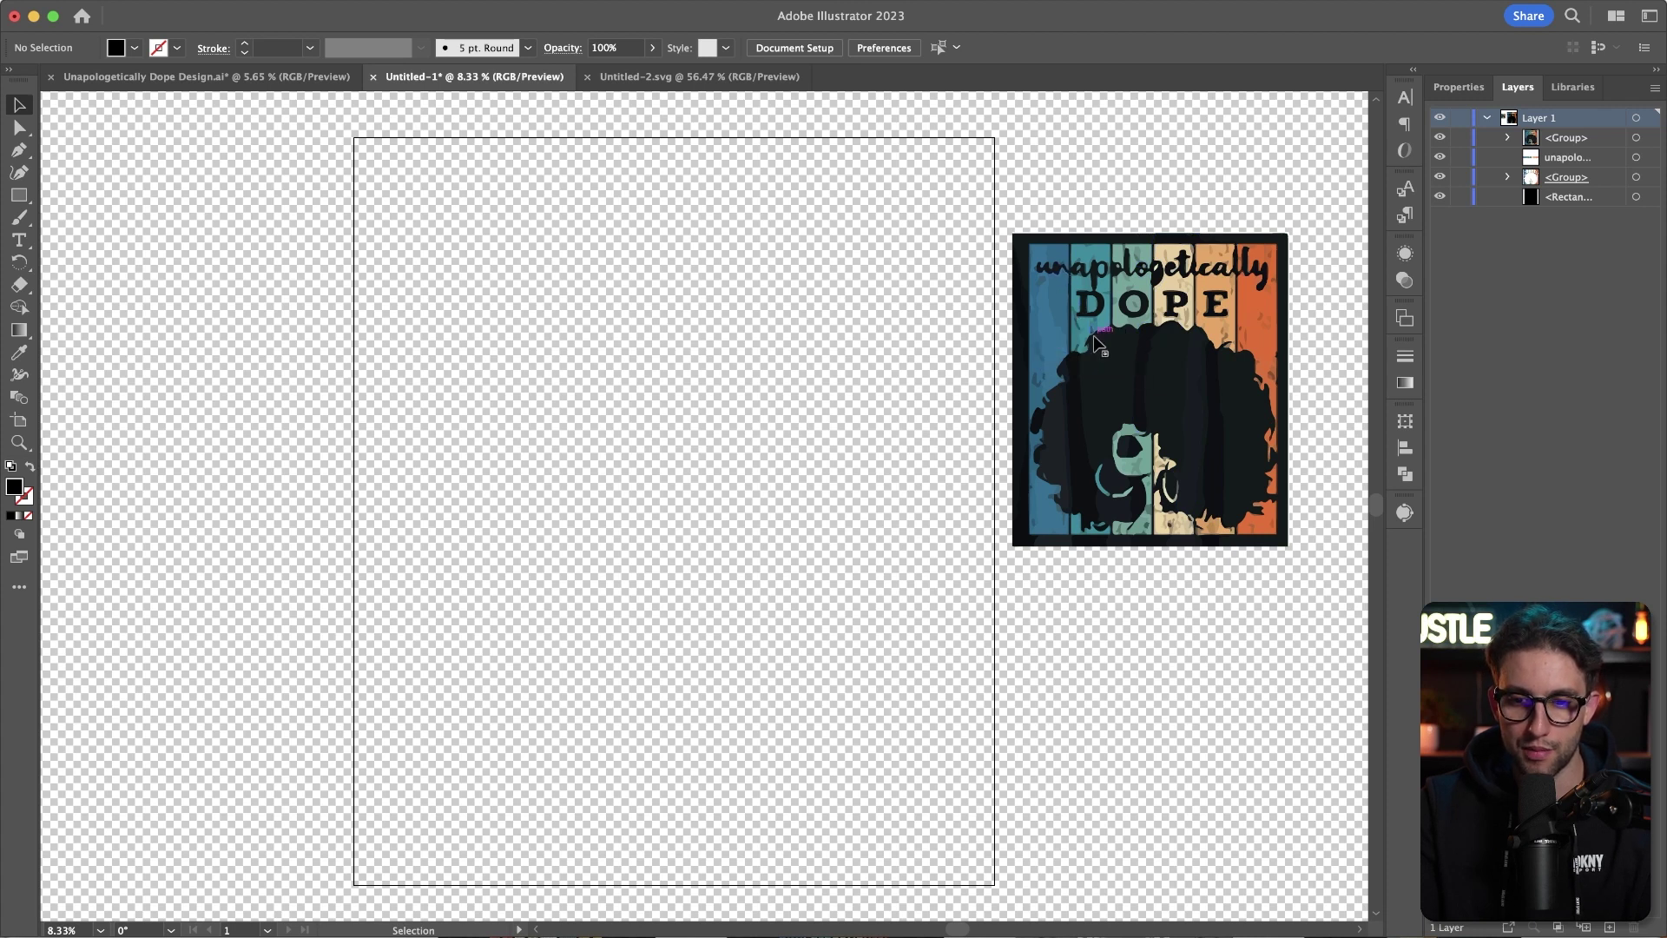
# Draw a tall, narrow black rectangle along the artboard's left edge, nearly the full artboard height, and deselect it.
pyautogui.press('m')
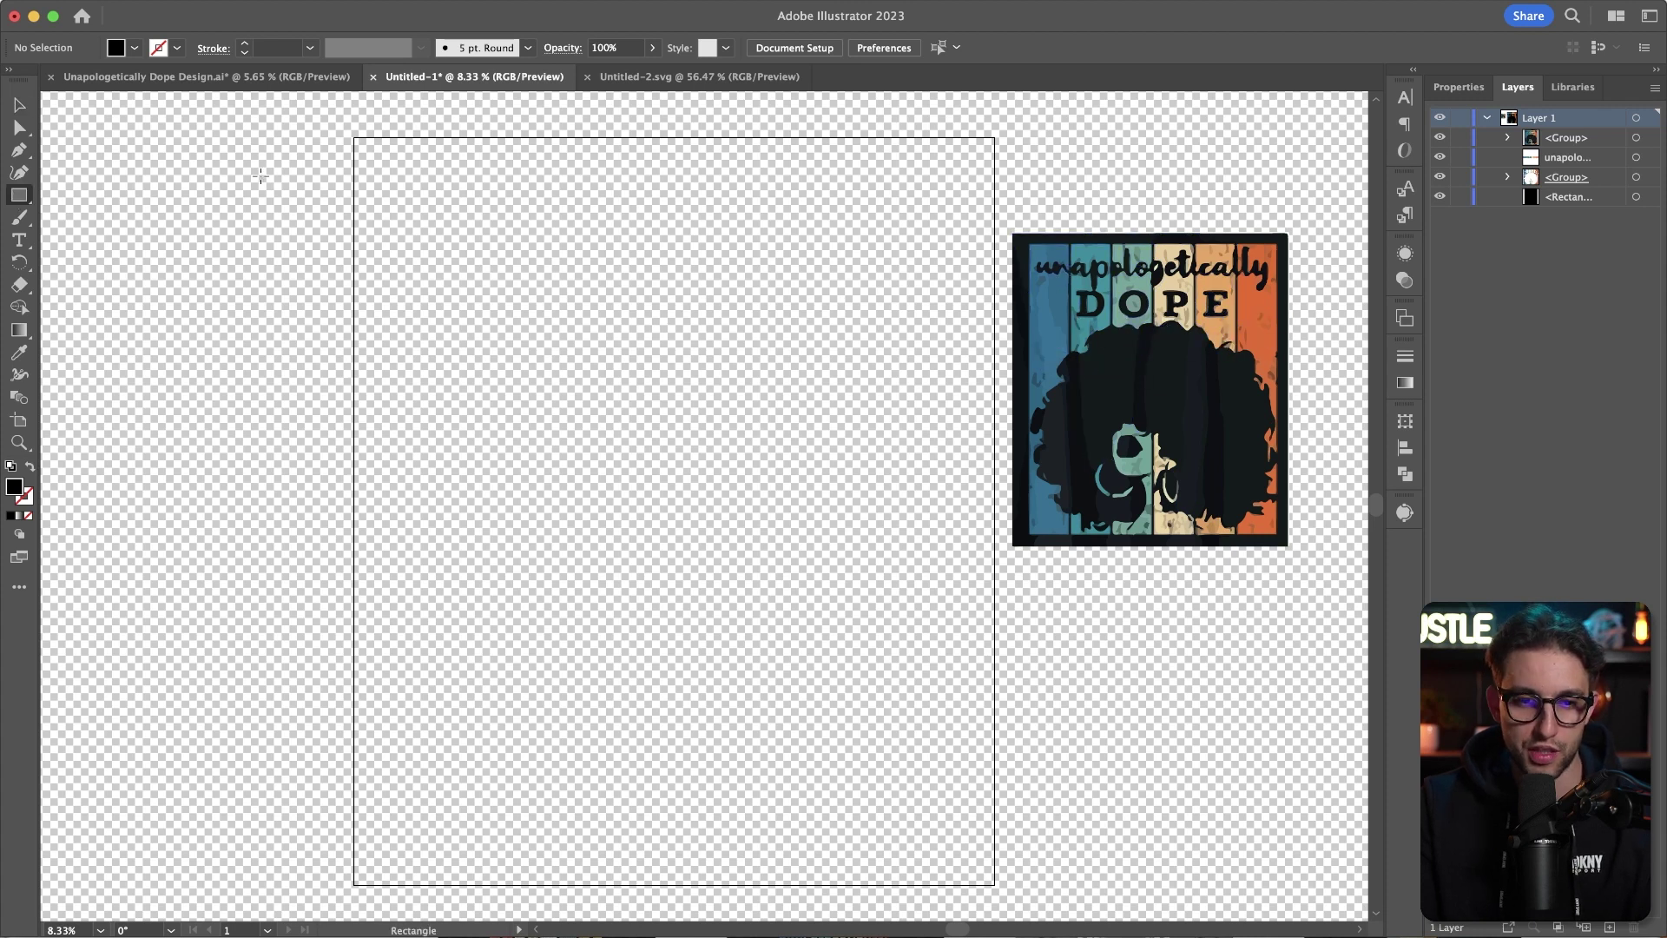
pyautogui.moveTo(366, 165); pyautogui.dragTo(457, 848)
pyautogui.press('v')
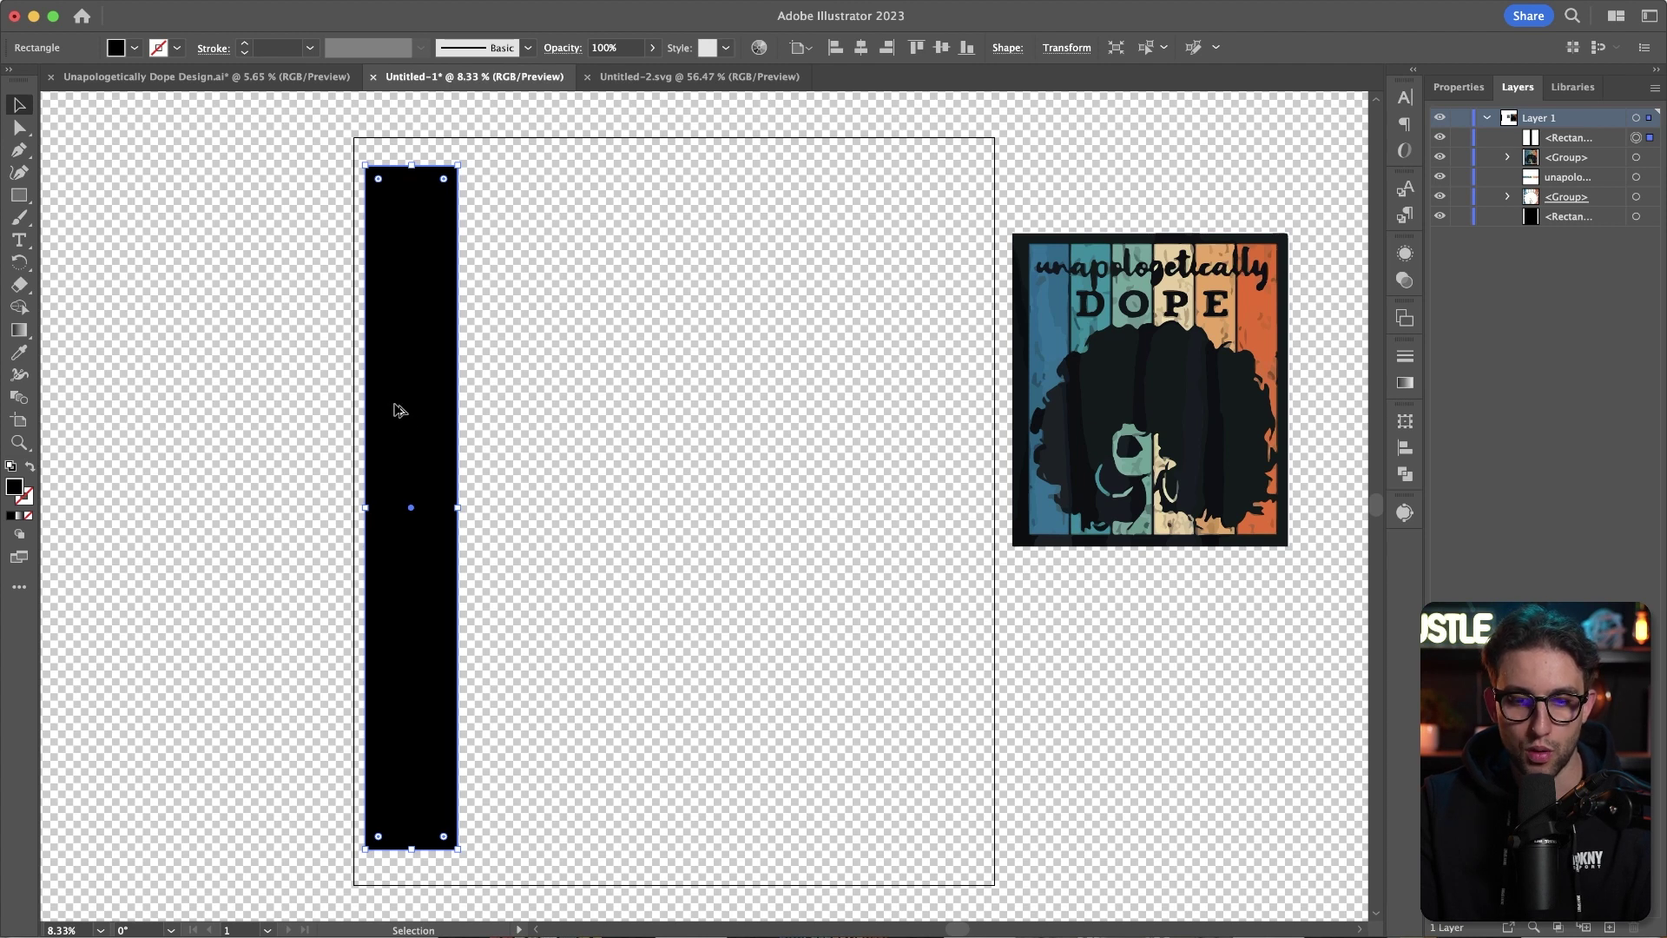
pyautogui.press('super+shift+a')
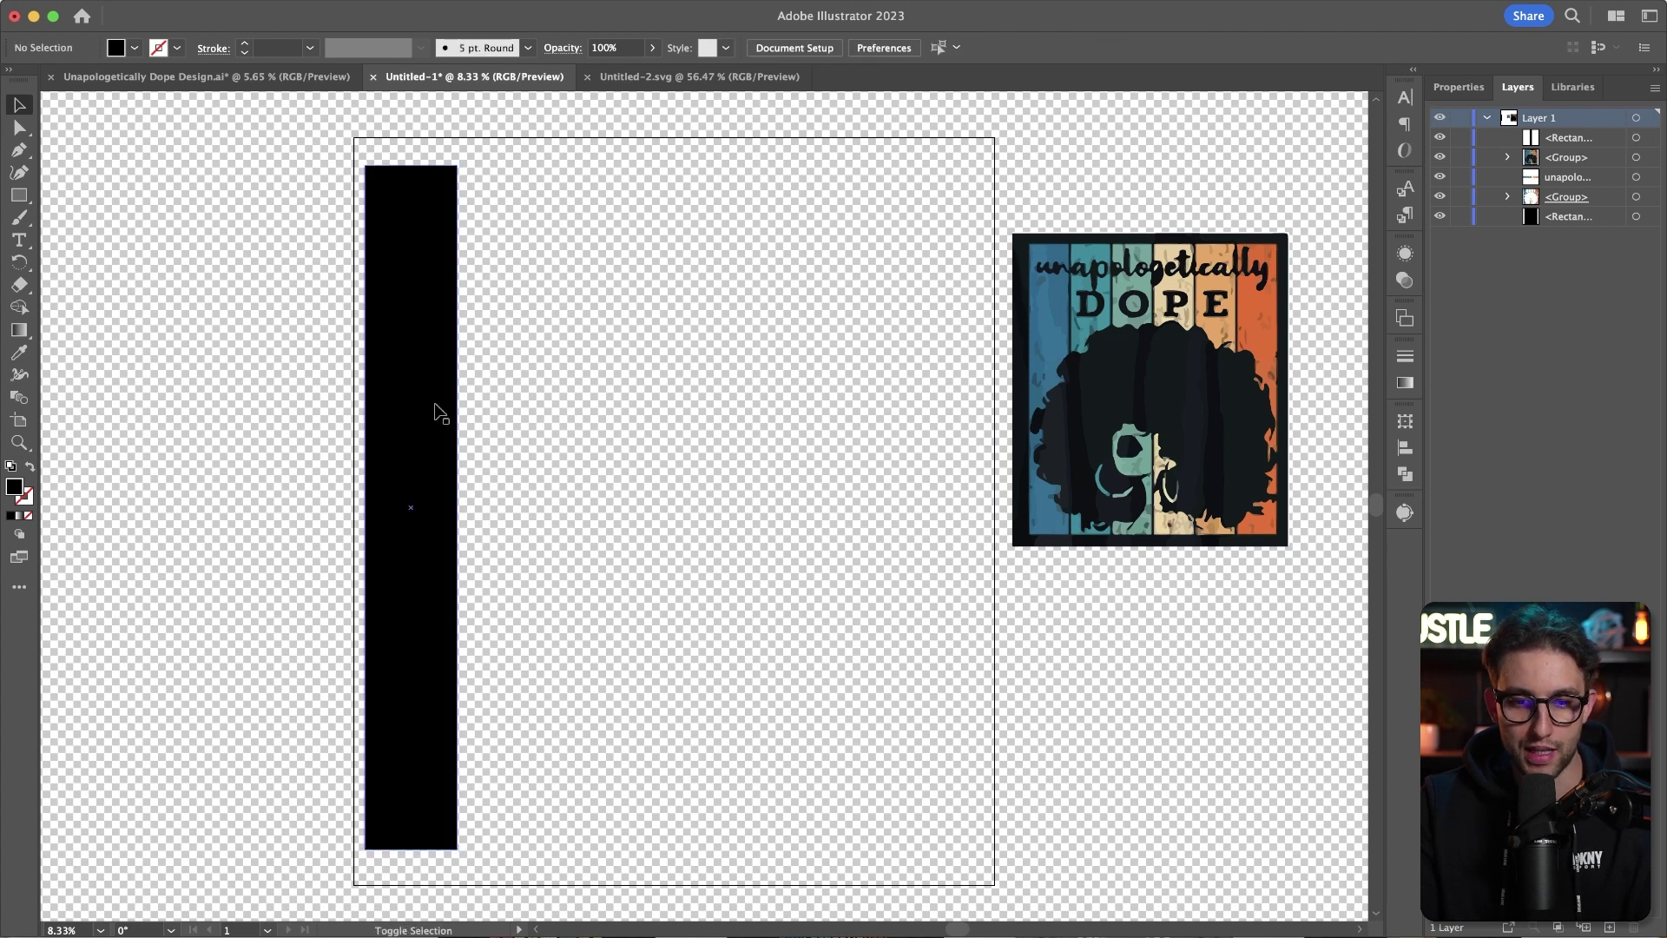
# Duplicate the rectangle flush against its right side and repeat the copy until six stripes stand side by side.
pyautogui.moveTo(413, 415); pyautogui.dragTo(506, 417)
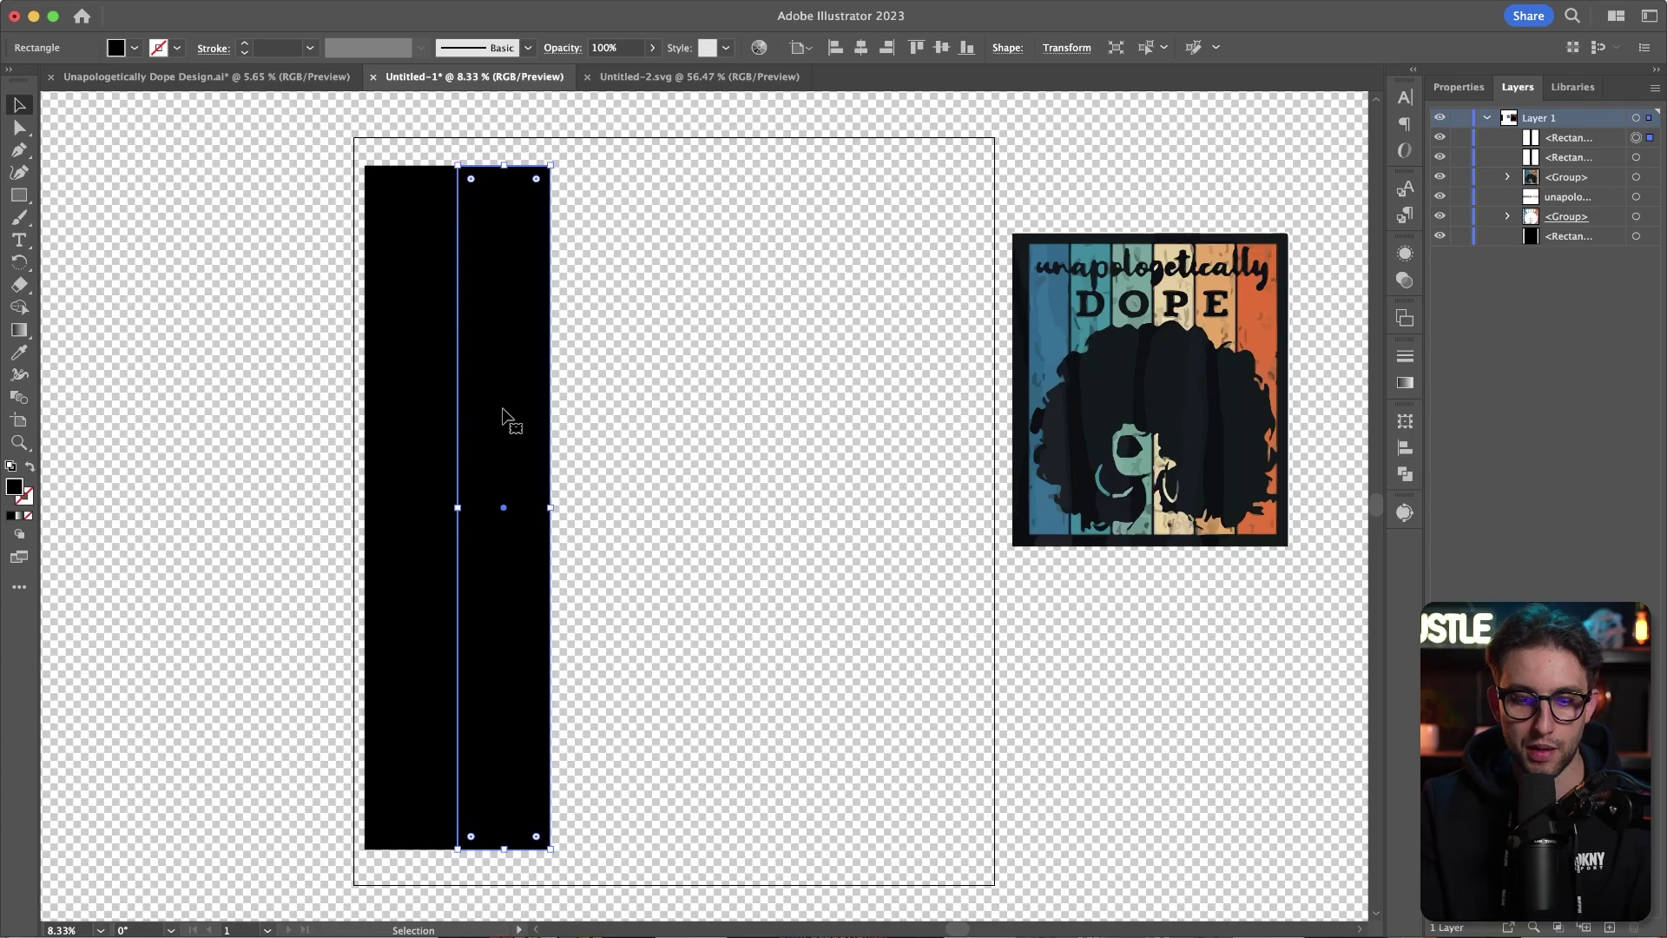
pyautogui.press('super+d')
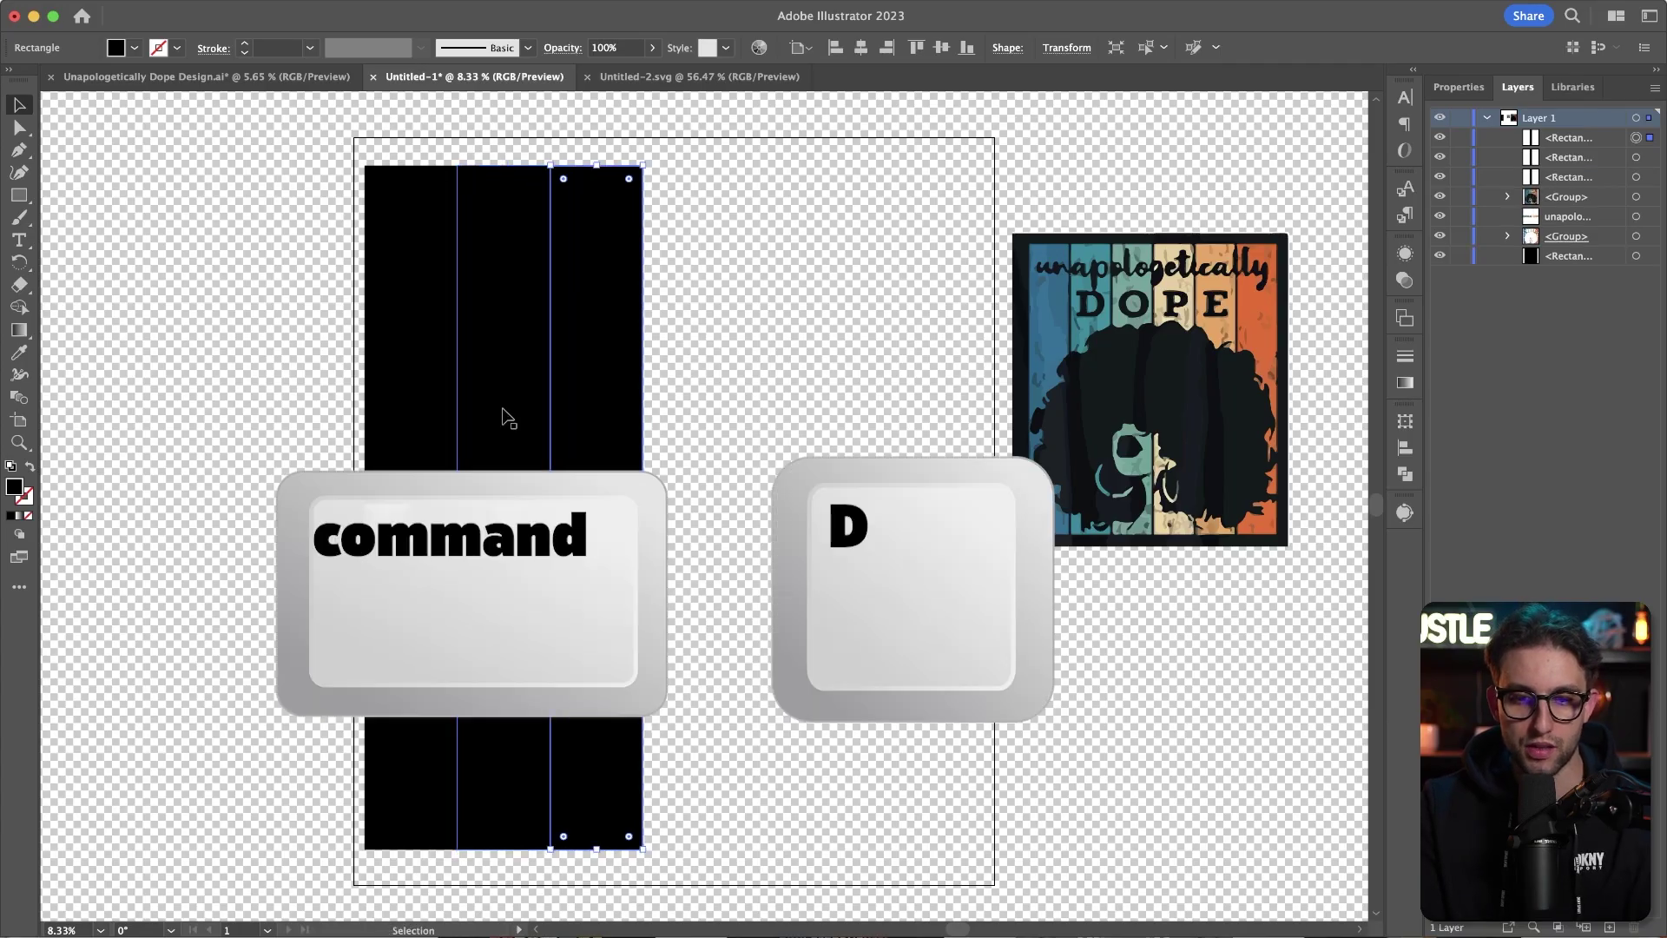
pyautogui.press('super+d')
pyautogui.press('super+d')
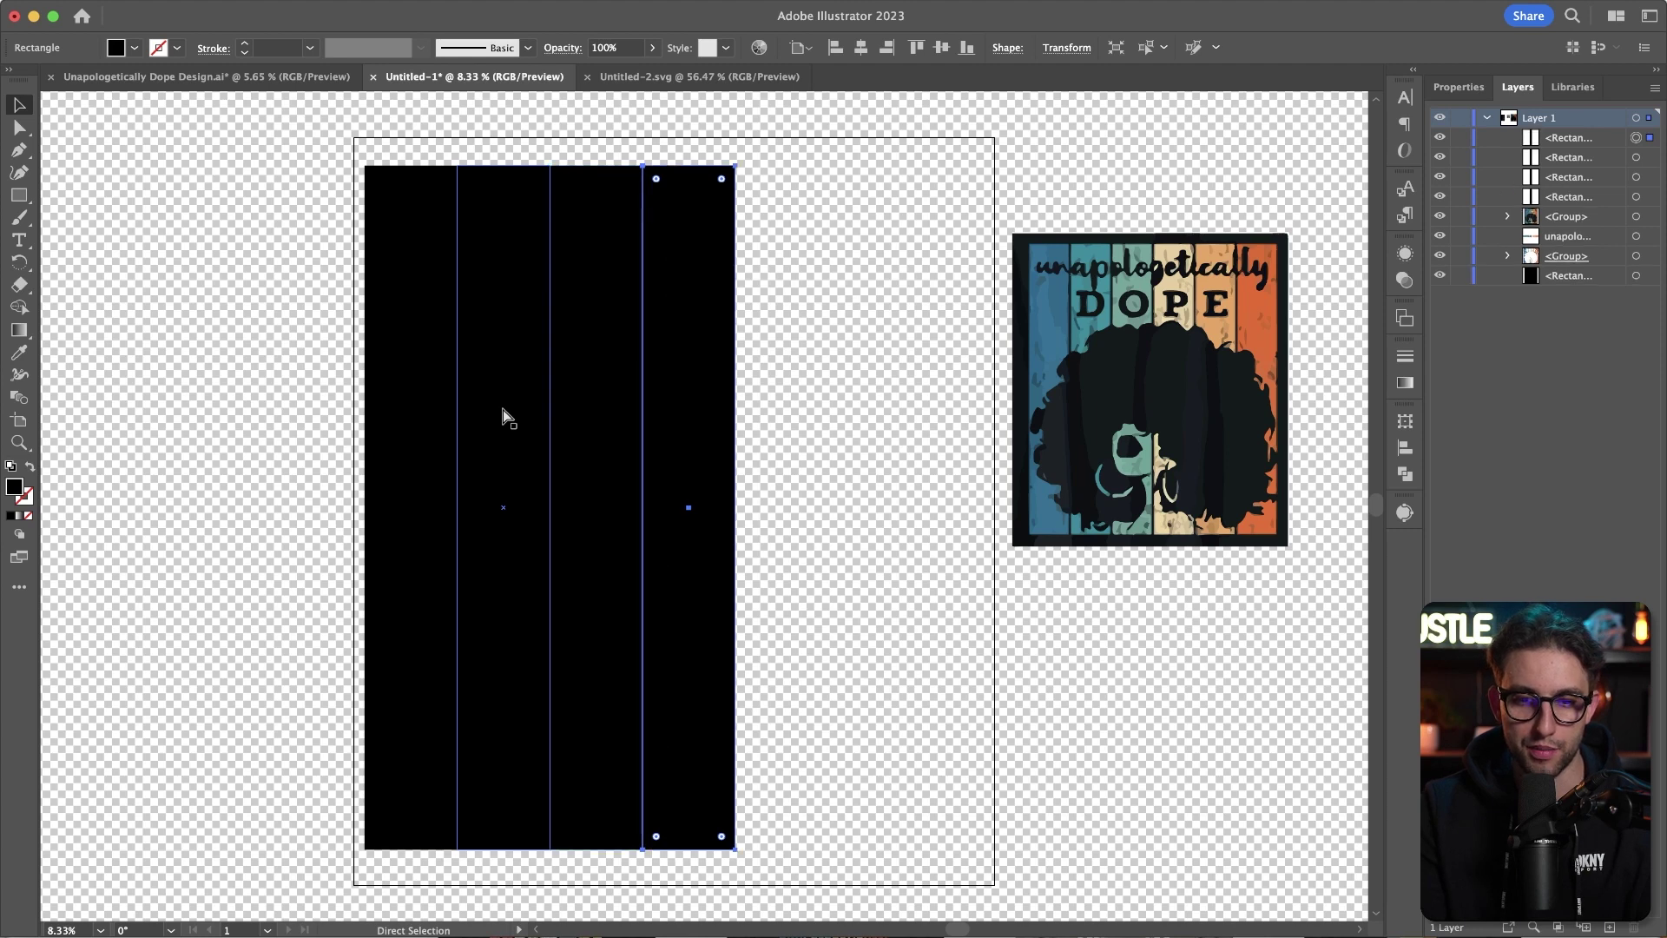
pyautogui.press('super+d')
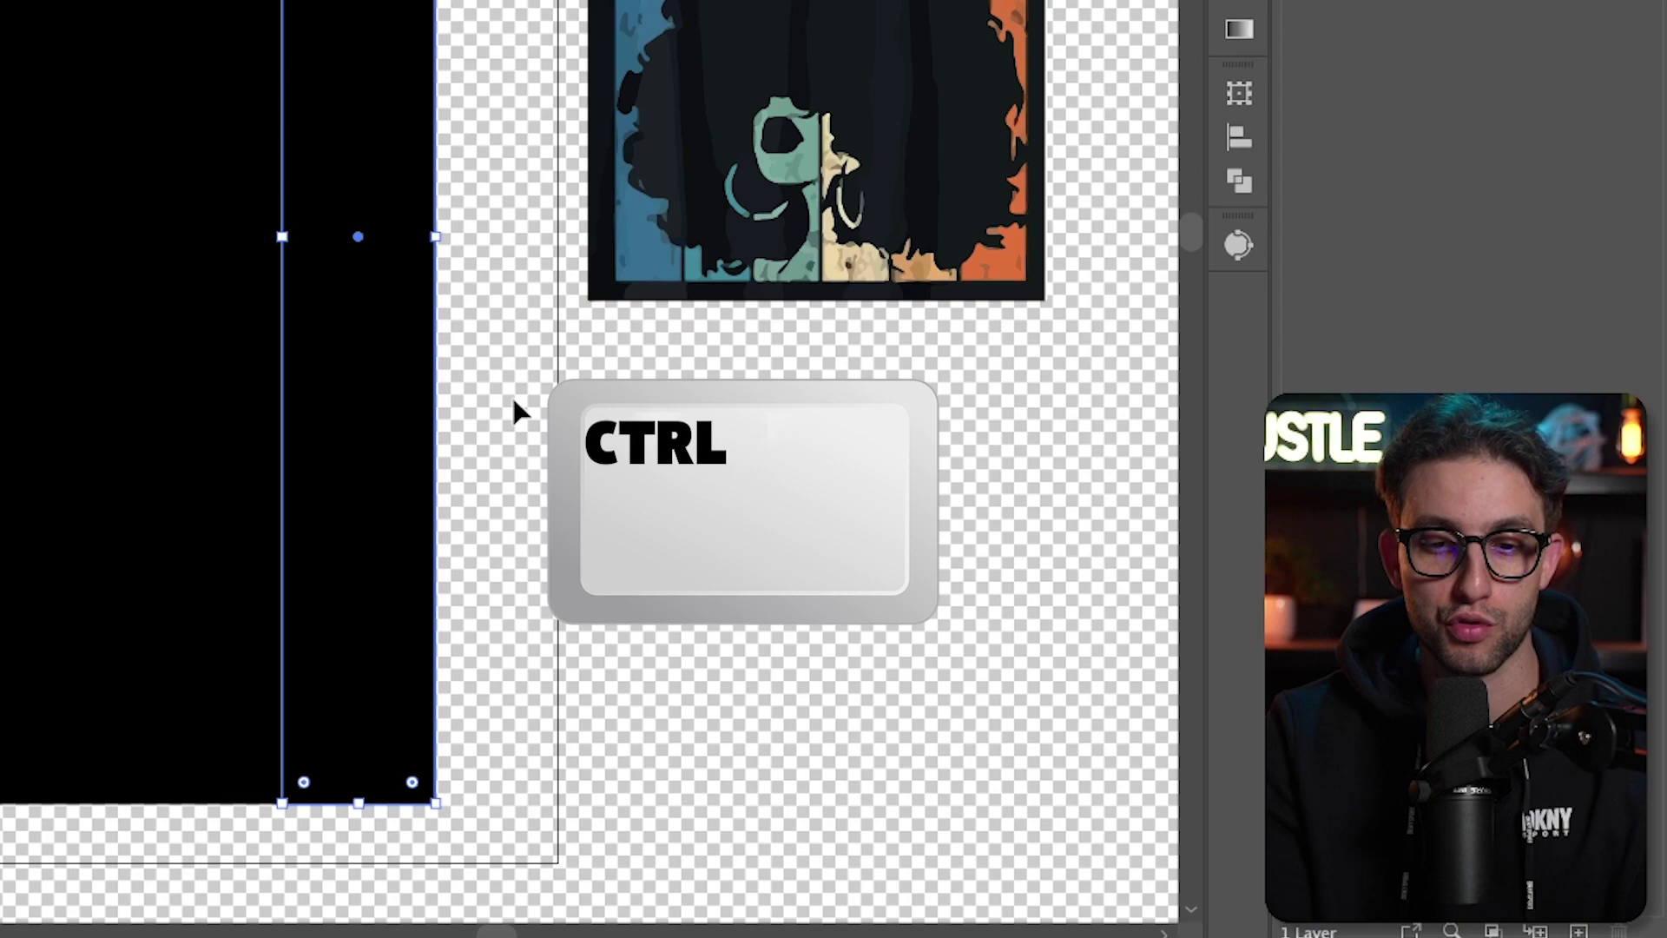
# Widen all six stripes together so they nearly reach the artboard's right edge, and group them.
pyautogui.press('super+a')
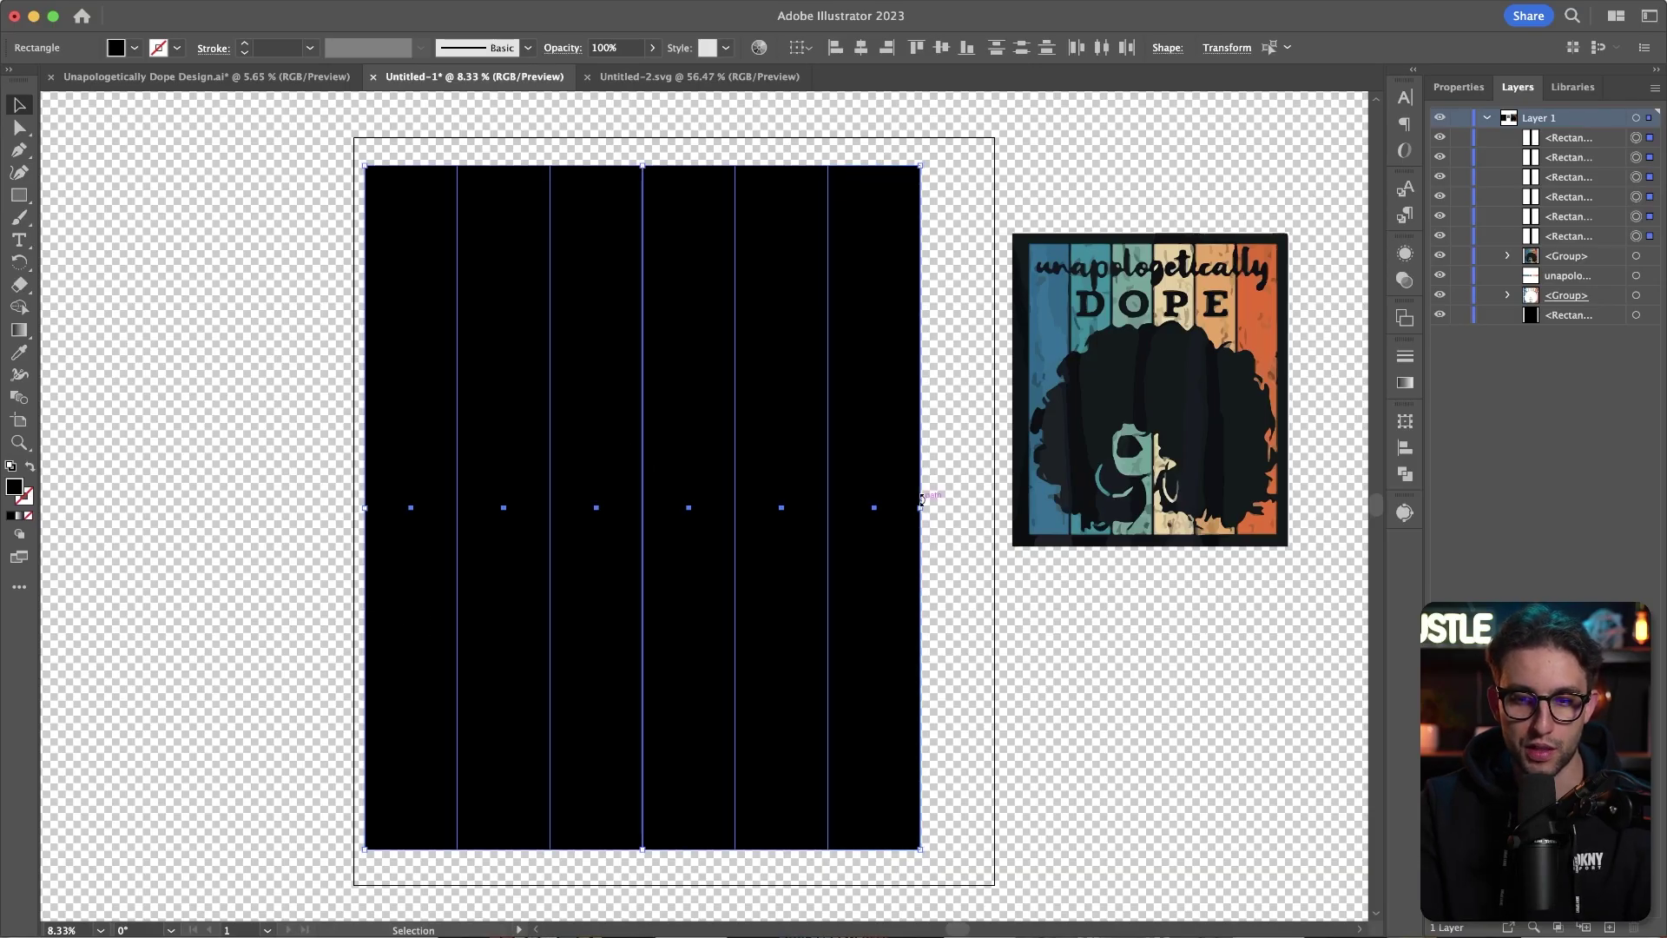
pyautogui.moveTo(926, 507); pyautogui.dragTo(987, 512)
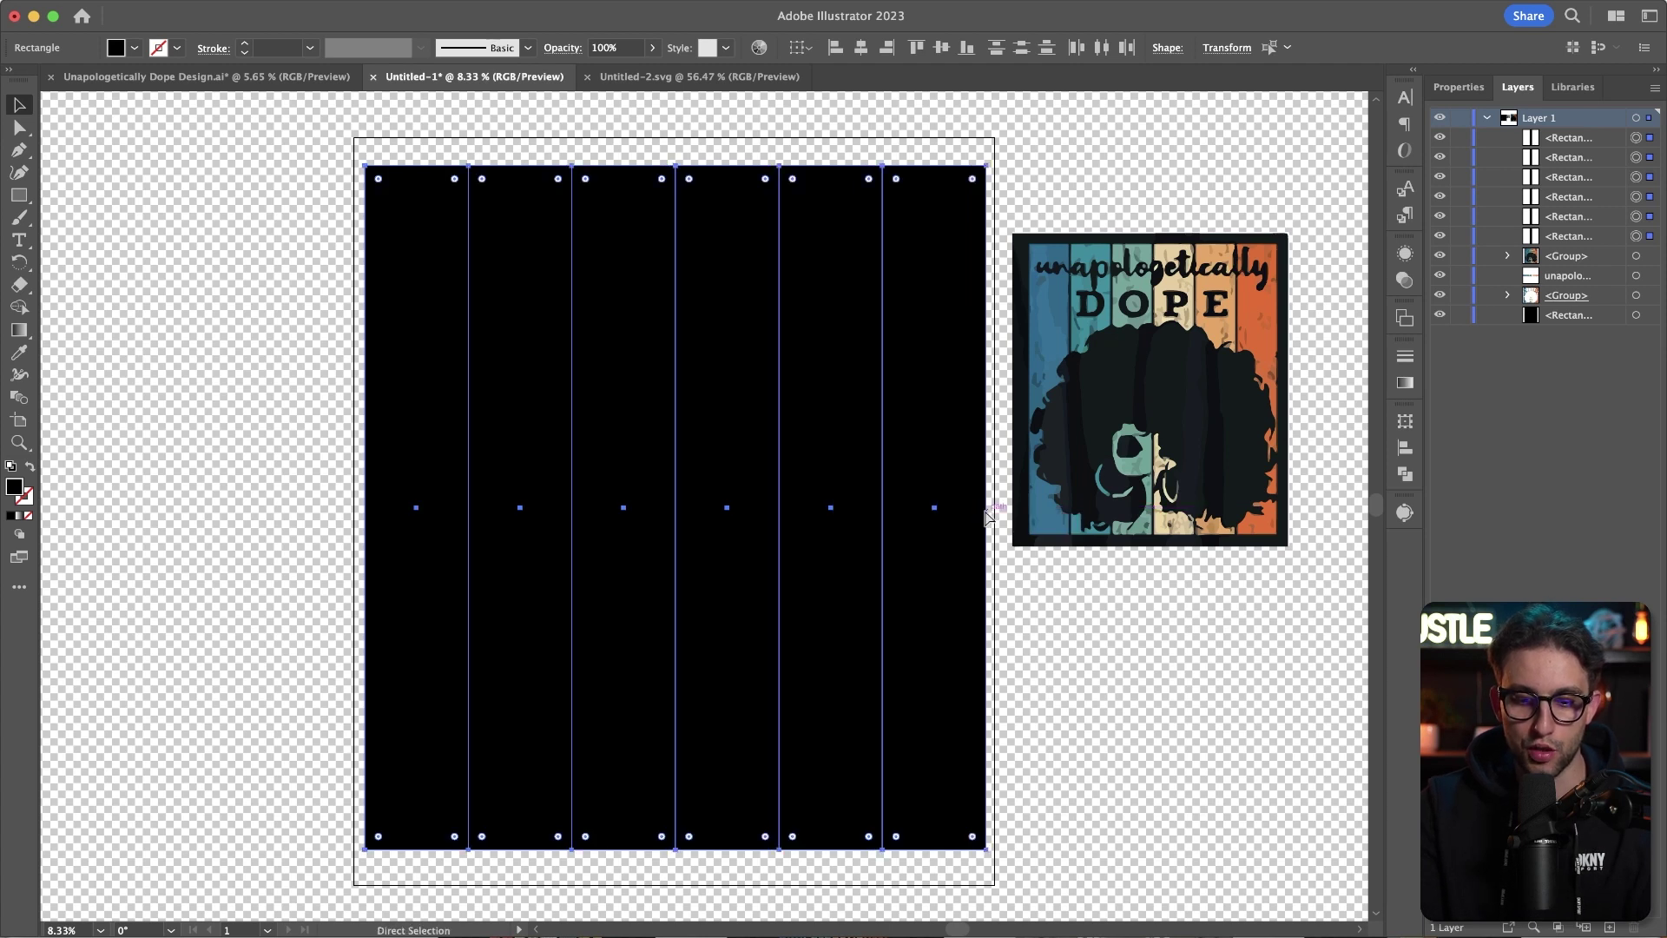
pyautogui.press('super+g')
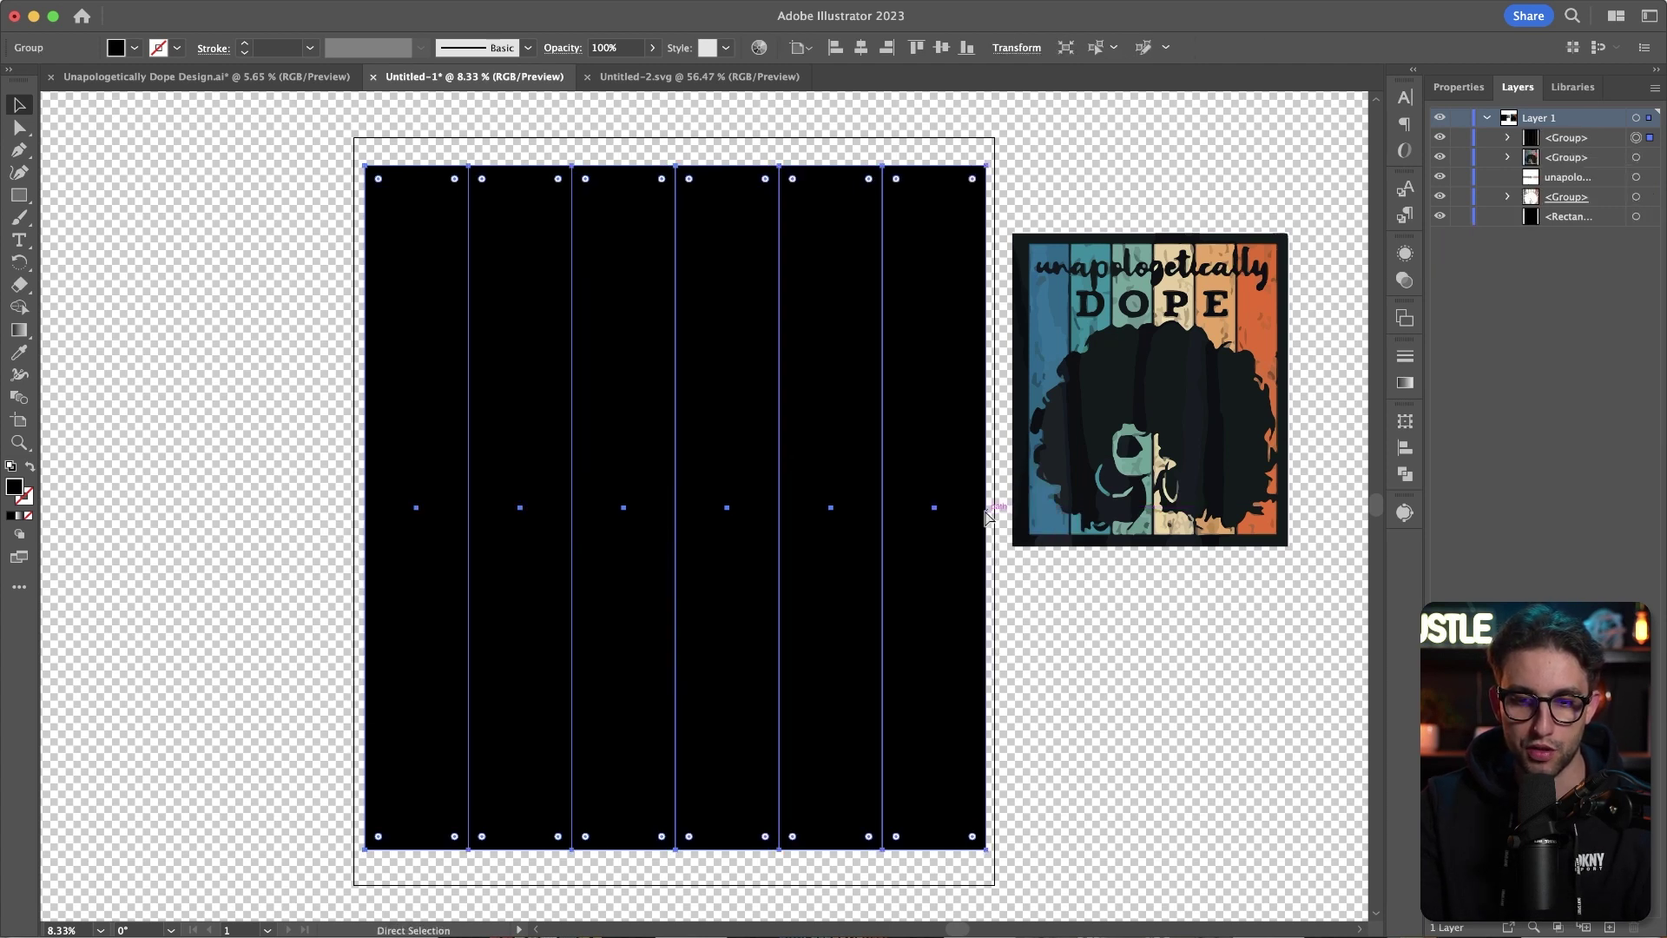
# Fill the stripe group with white and copy it.
pyautogui.click(135, 48)
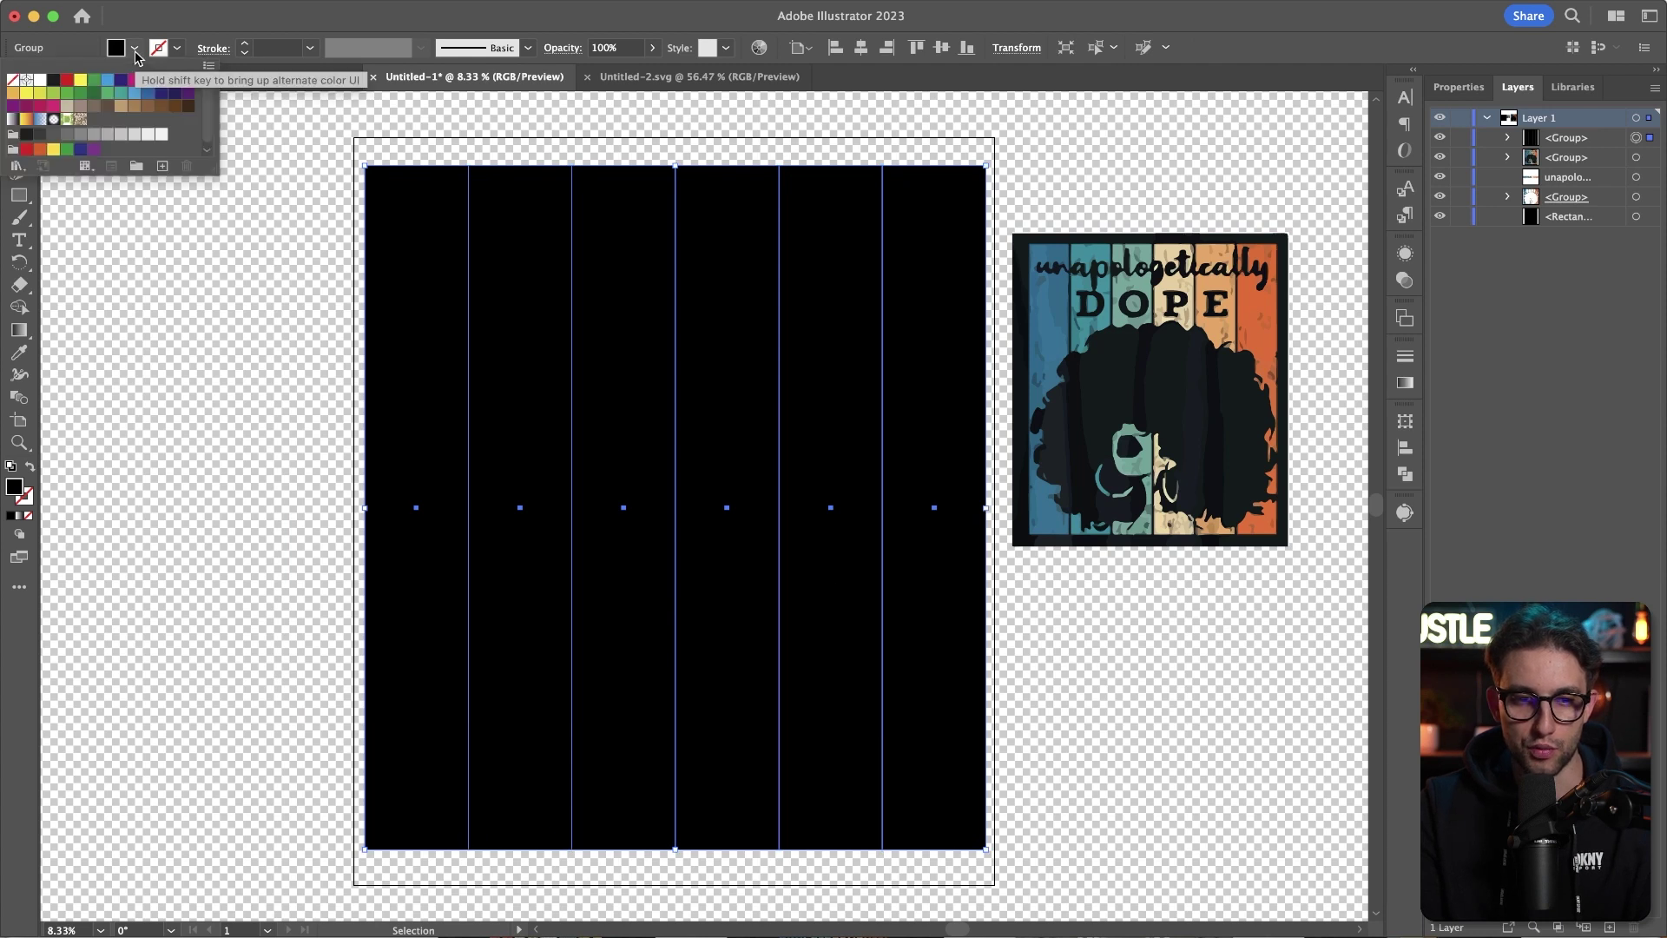
pyautogui.click(40, 80)
pyautogui.press('super+shift+b')
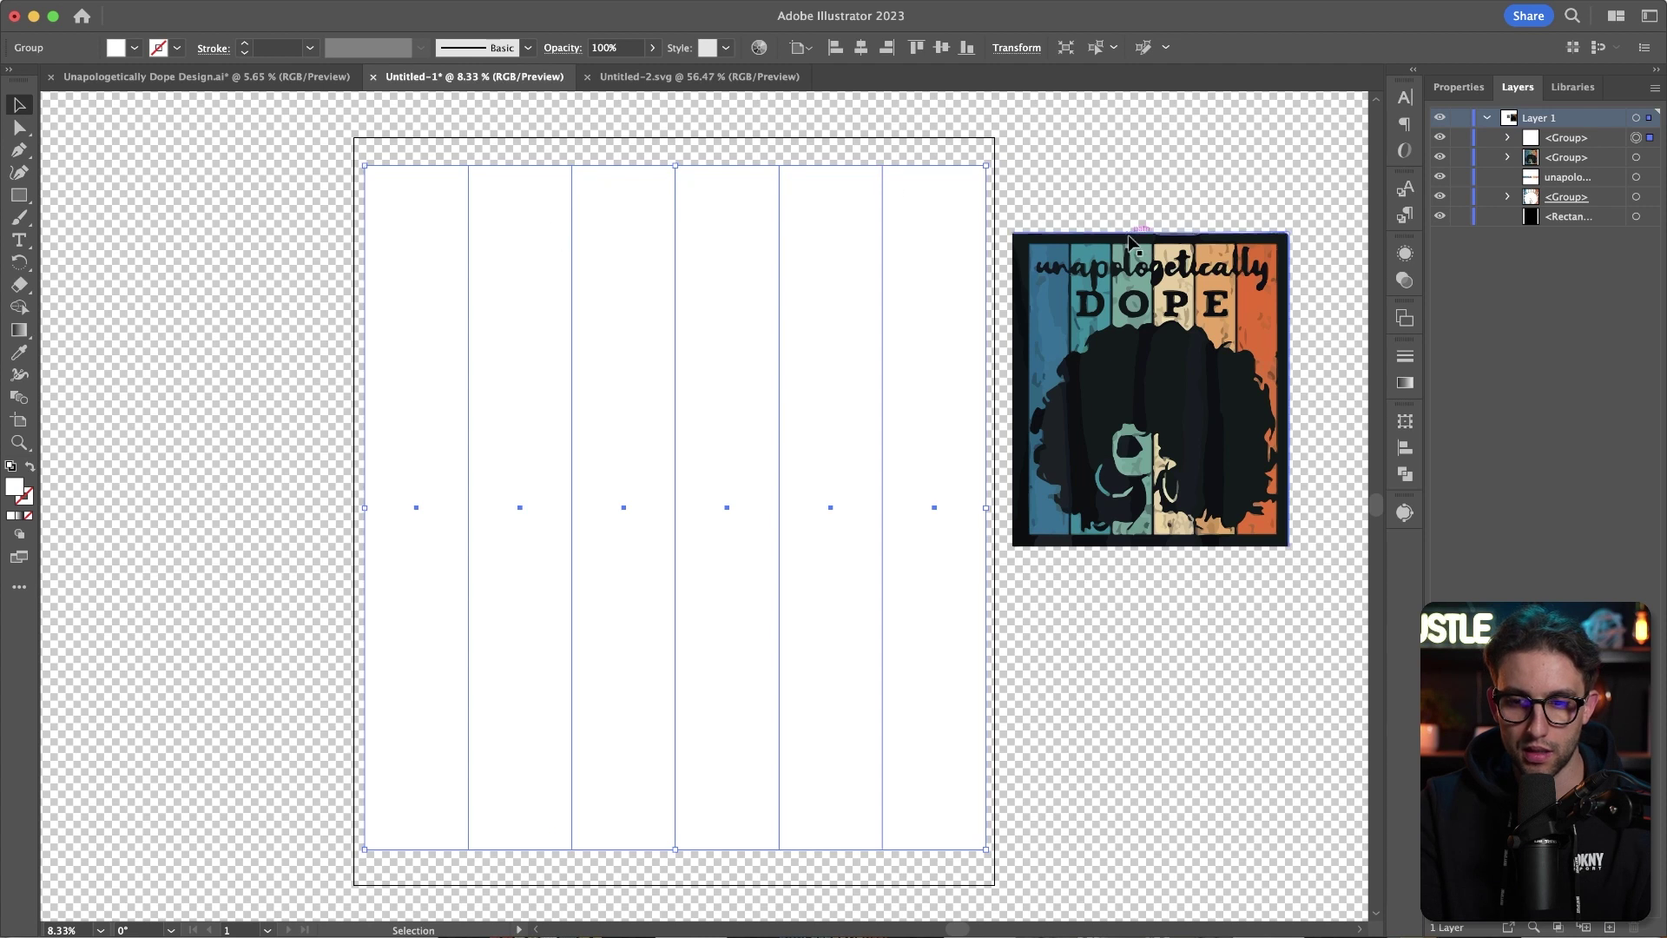
# Add an opacity mask with Clip turned off to the stripe group and paste the copied stripes in place inside the mask.
pyautogui.click(1405, 279)
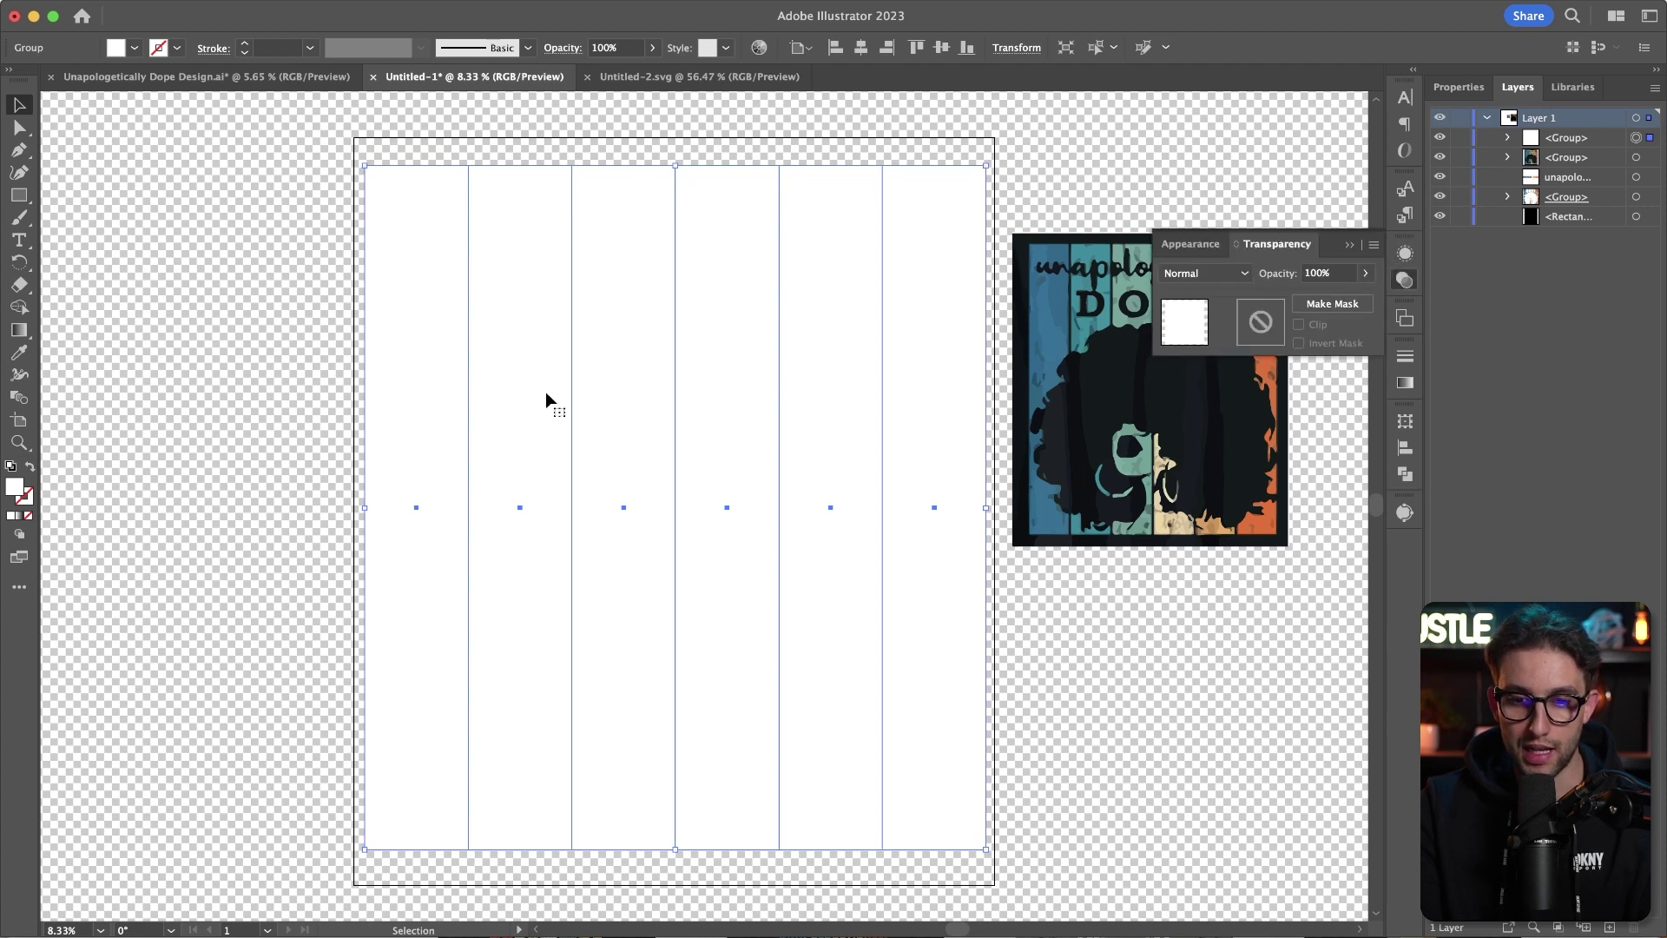
pyautogui.click(1324, 306)
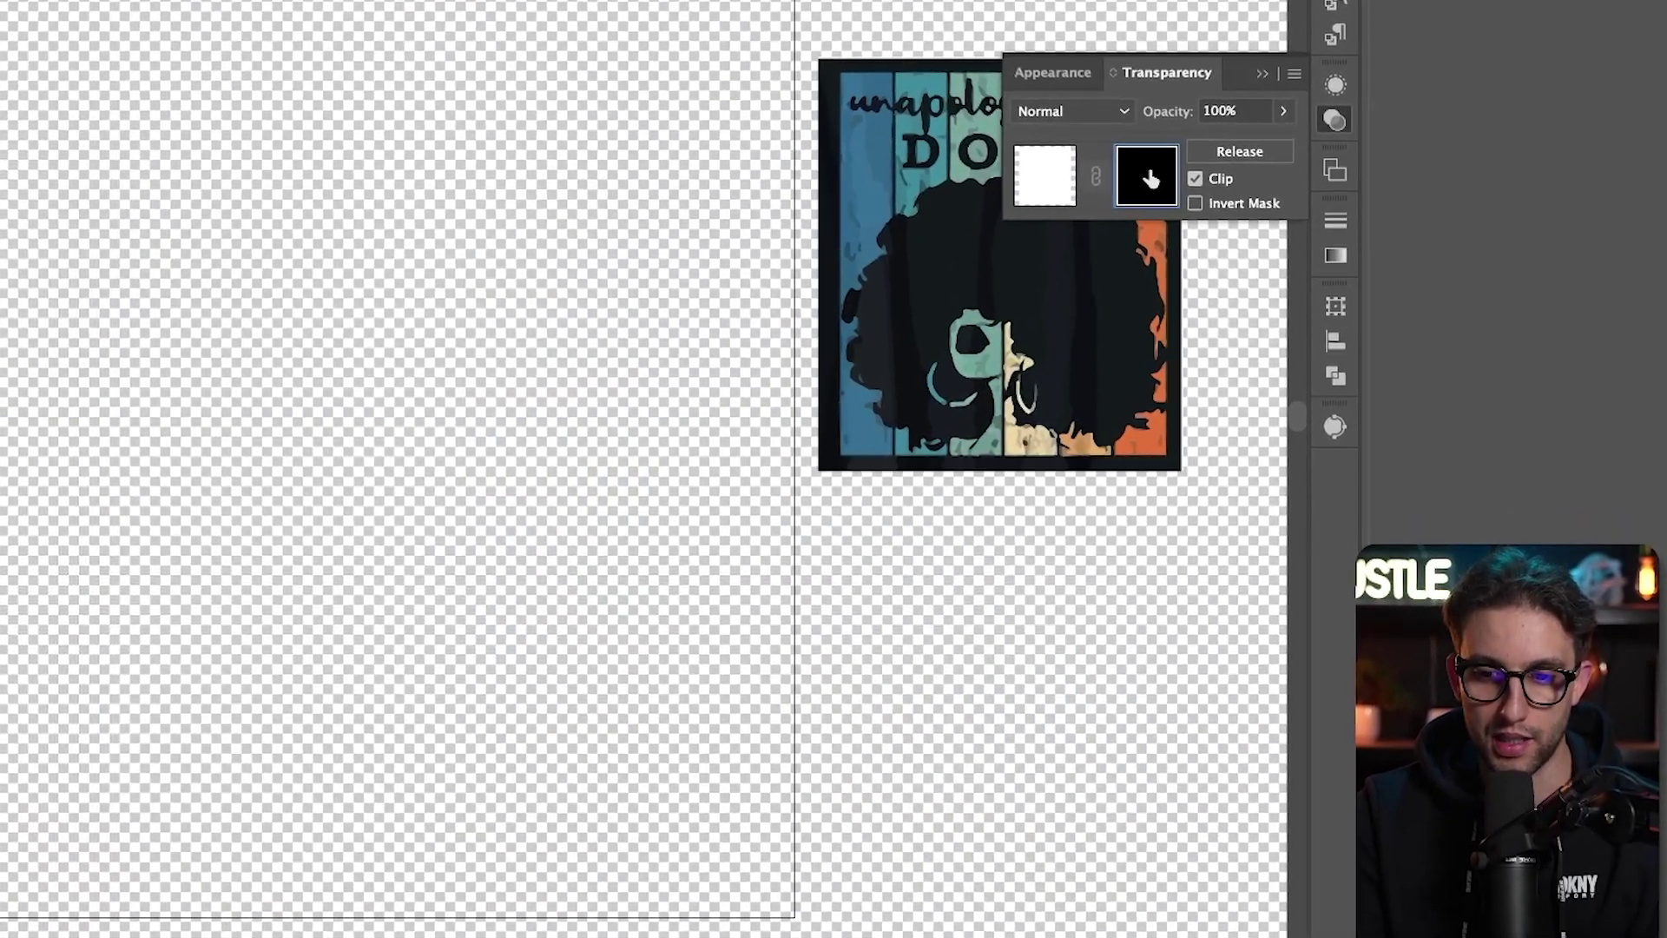
pyautogui.click(1148, 178)
pyautogui.click(1195, 178)
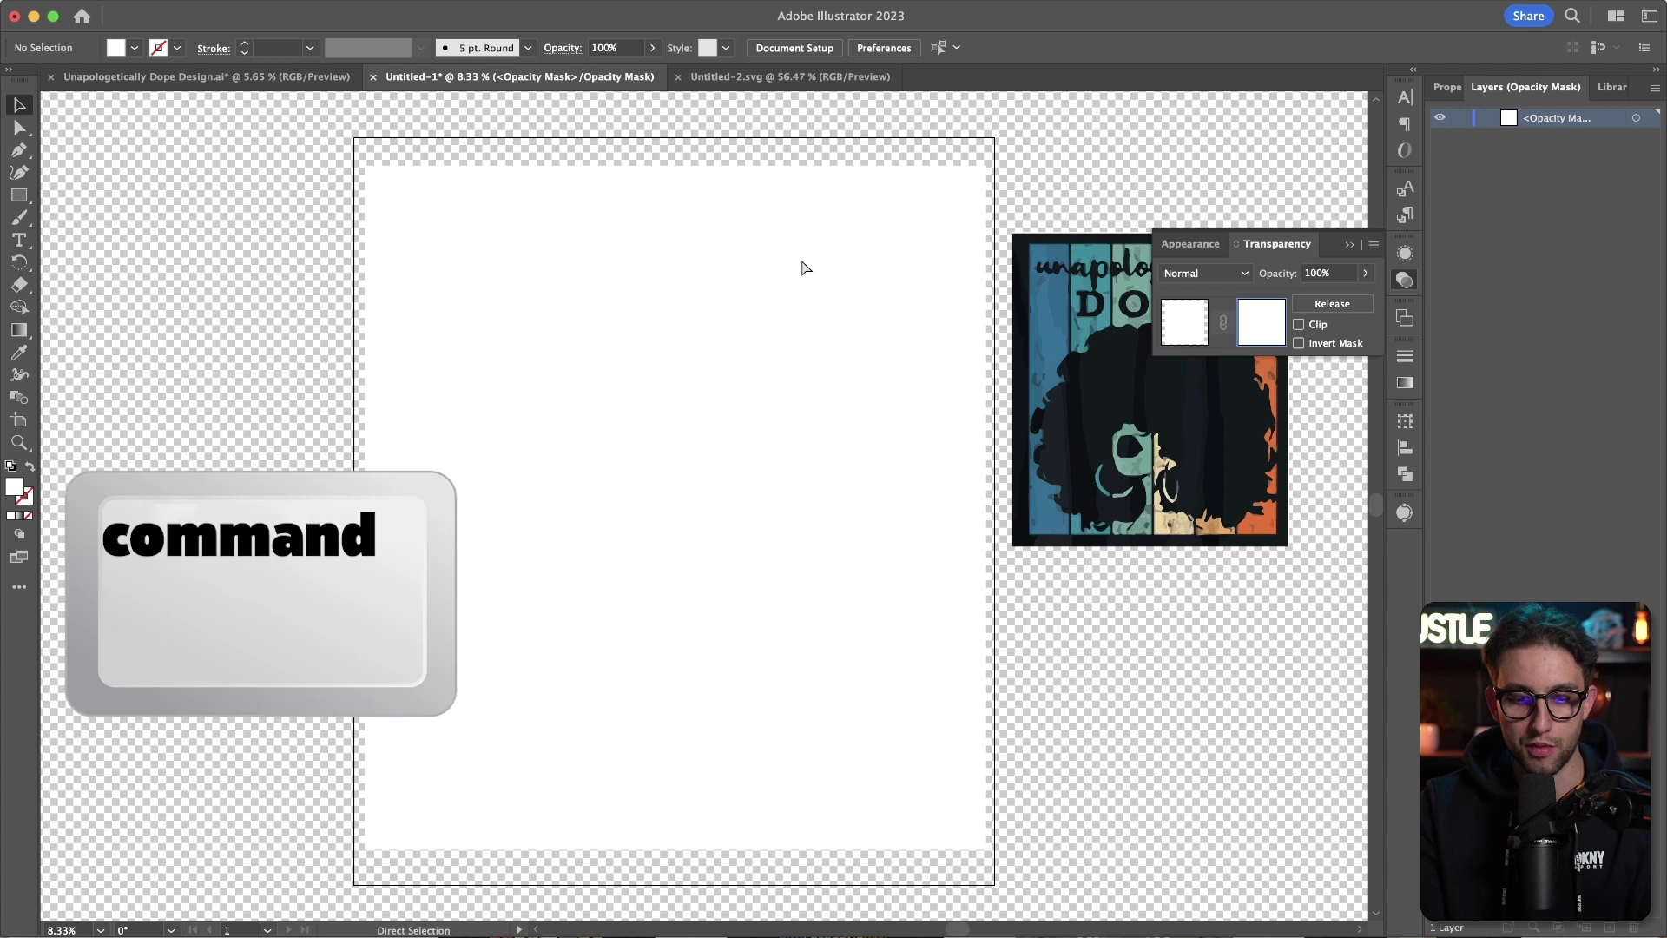
pyautogui.press('super+shift+v')
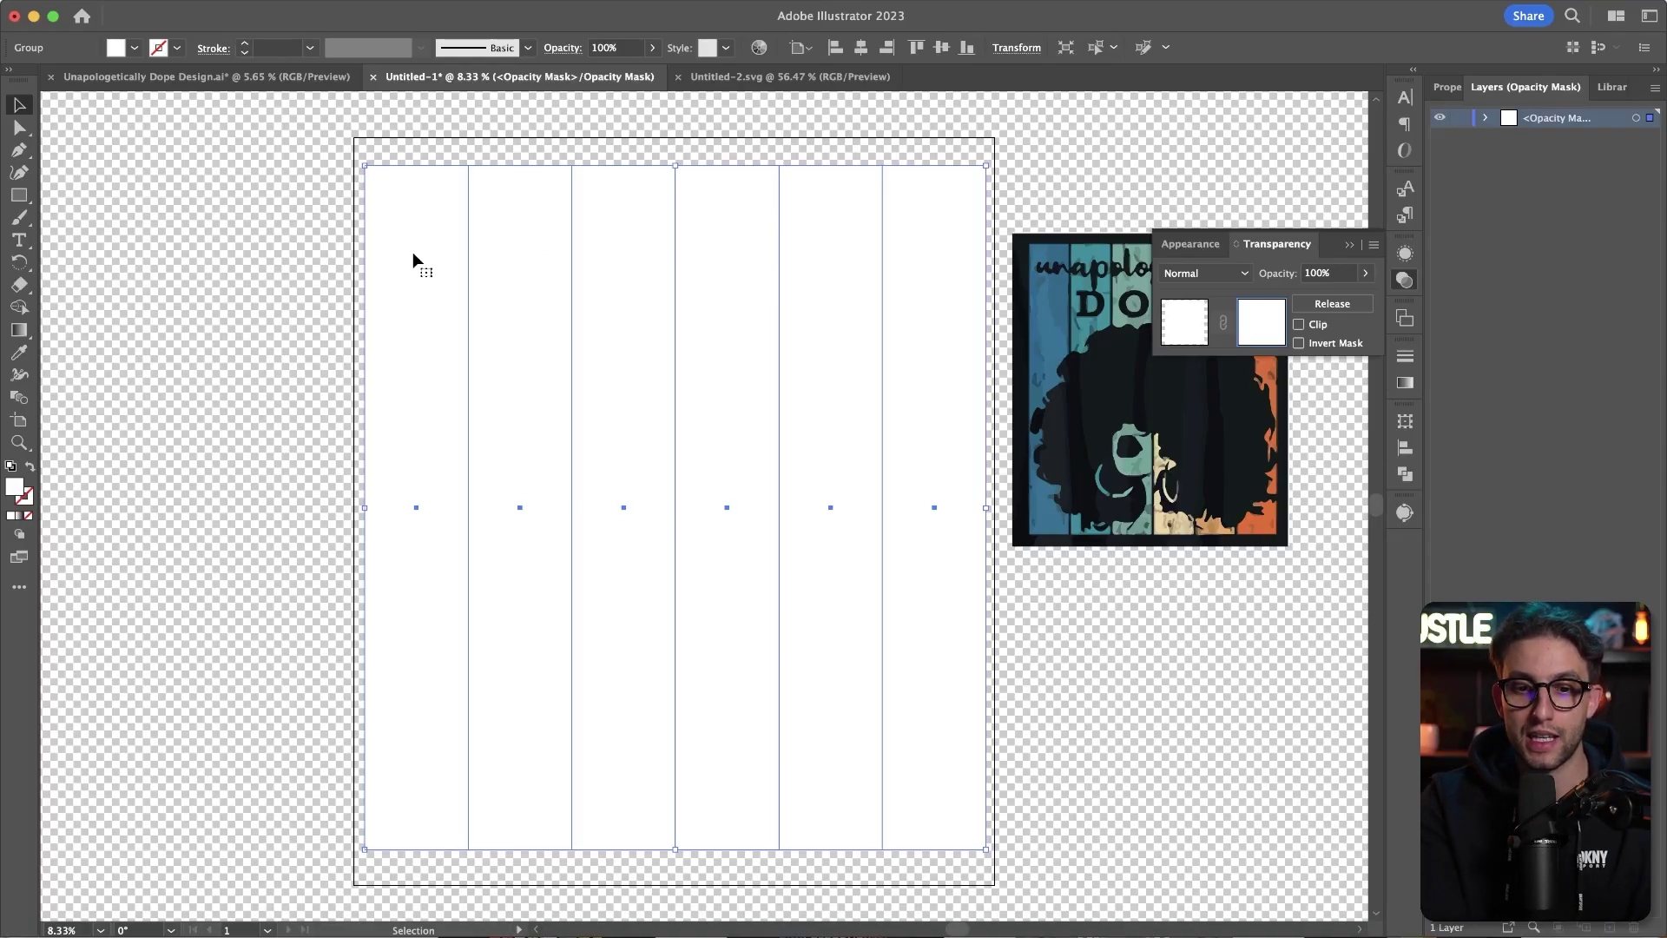
# Give the stripes in the mask a 50 pt black (000000) stroke and return to the main artwork.
pyautogui.click(267, 49)
pyautogui.press('Return')
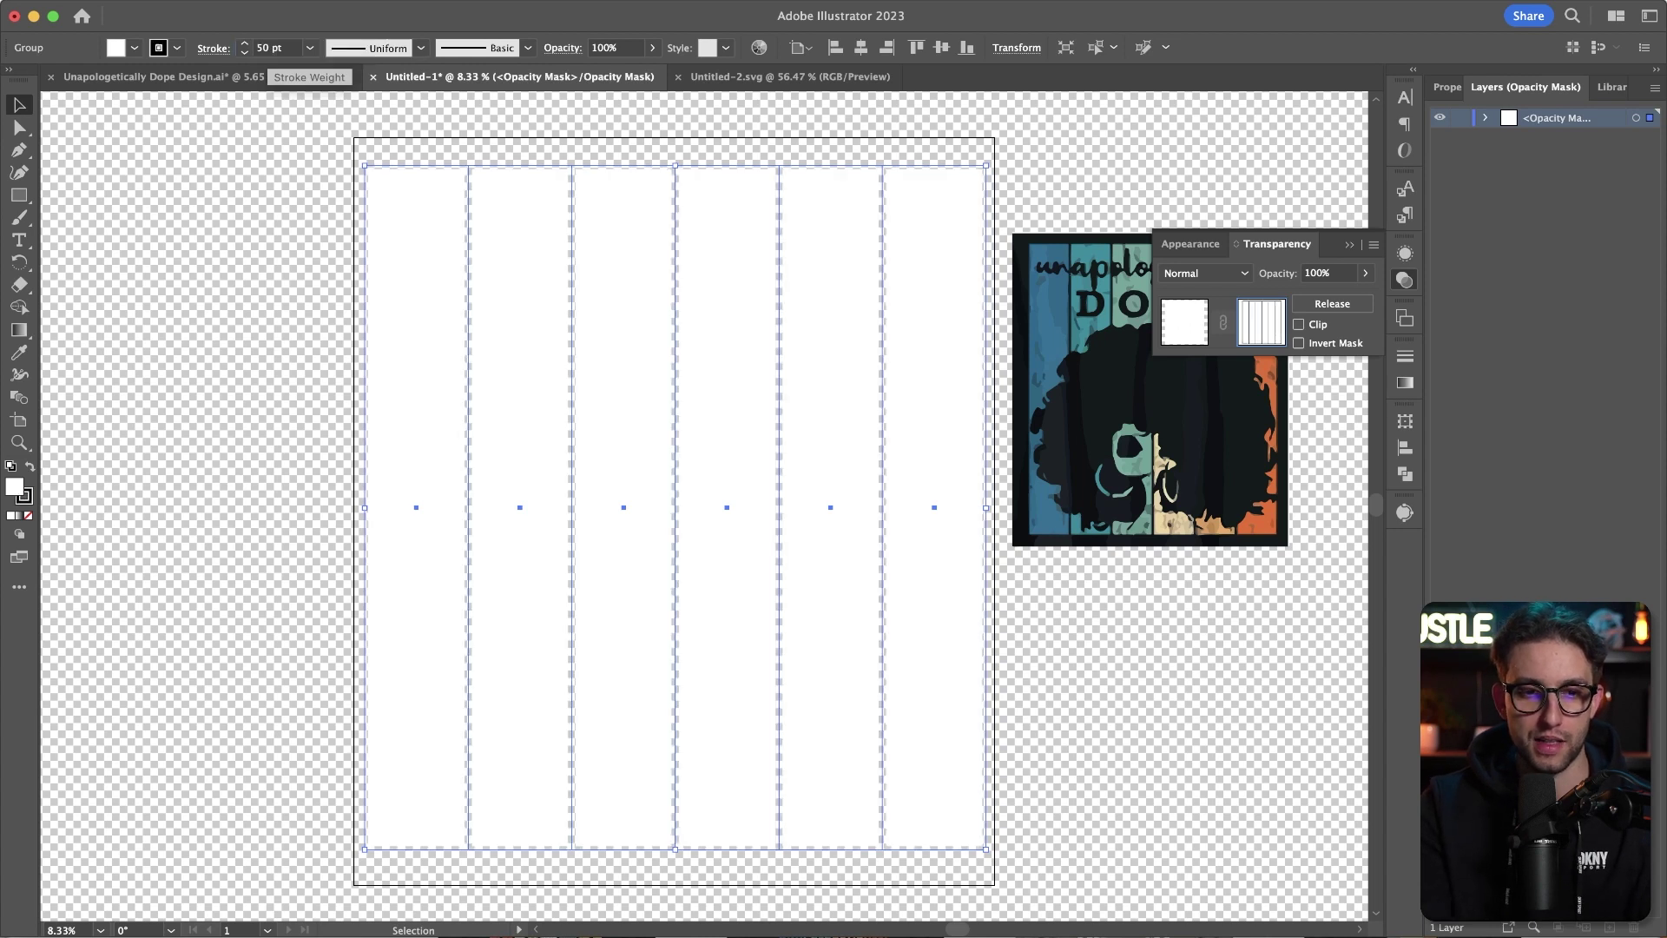
pyautogui.doubleClick(26, 500)
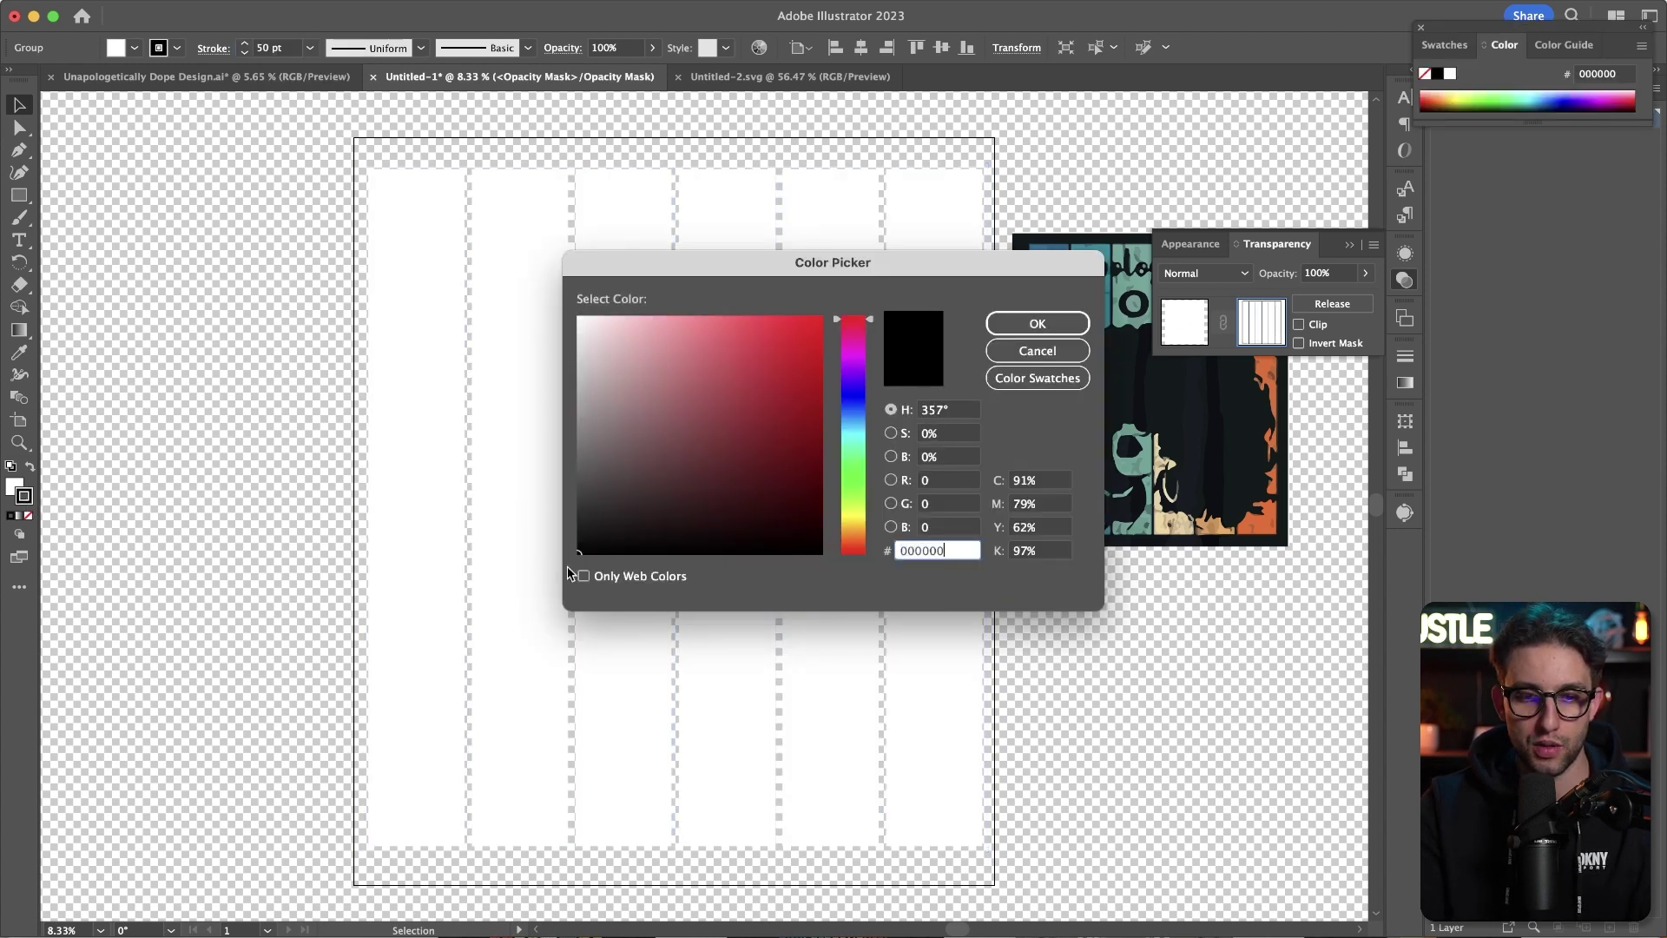
pyautogui.click(1040, 328)
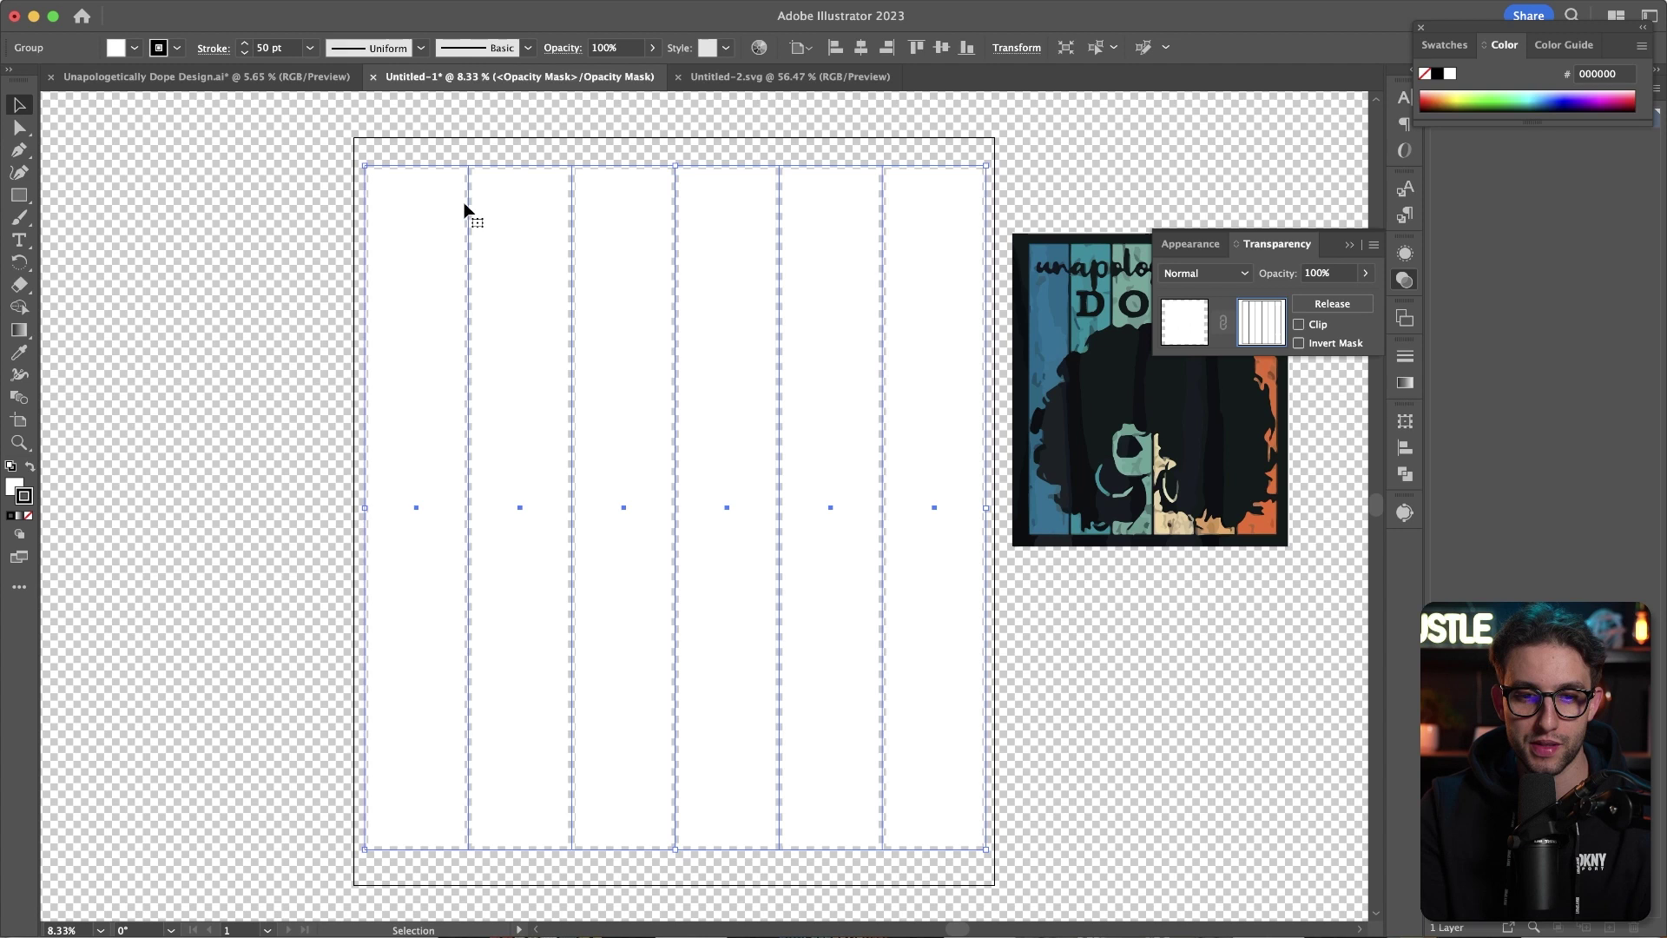
pyautogui.click(1185, 328)
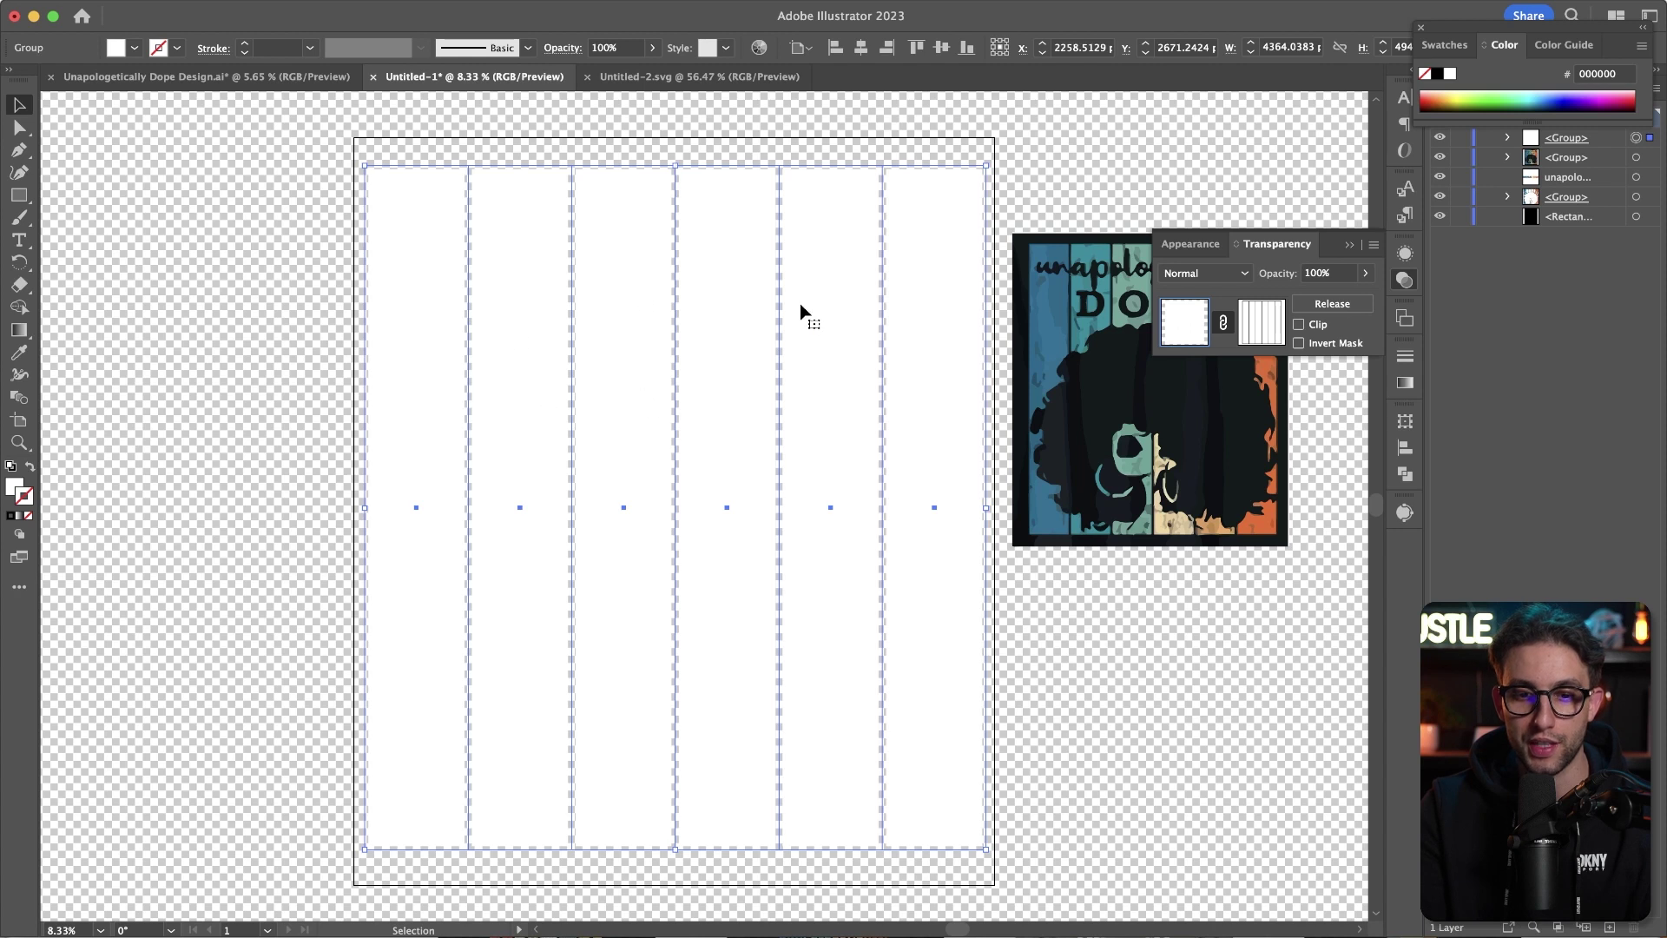
# Draw a rectangle covering the whole artboard, fill it with black (000000), and place it behind the stripe group.
pyautogui.click(19, 194)
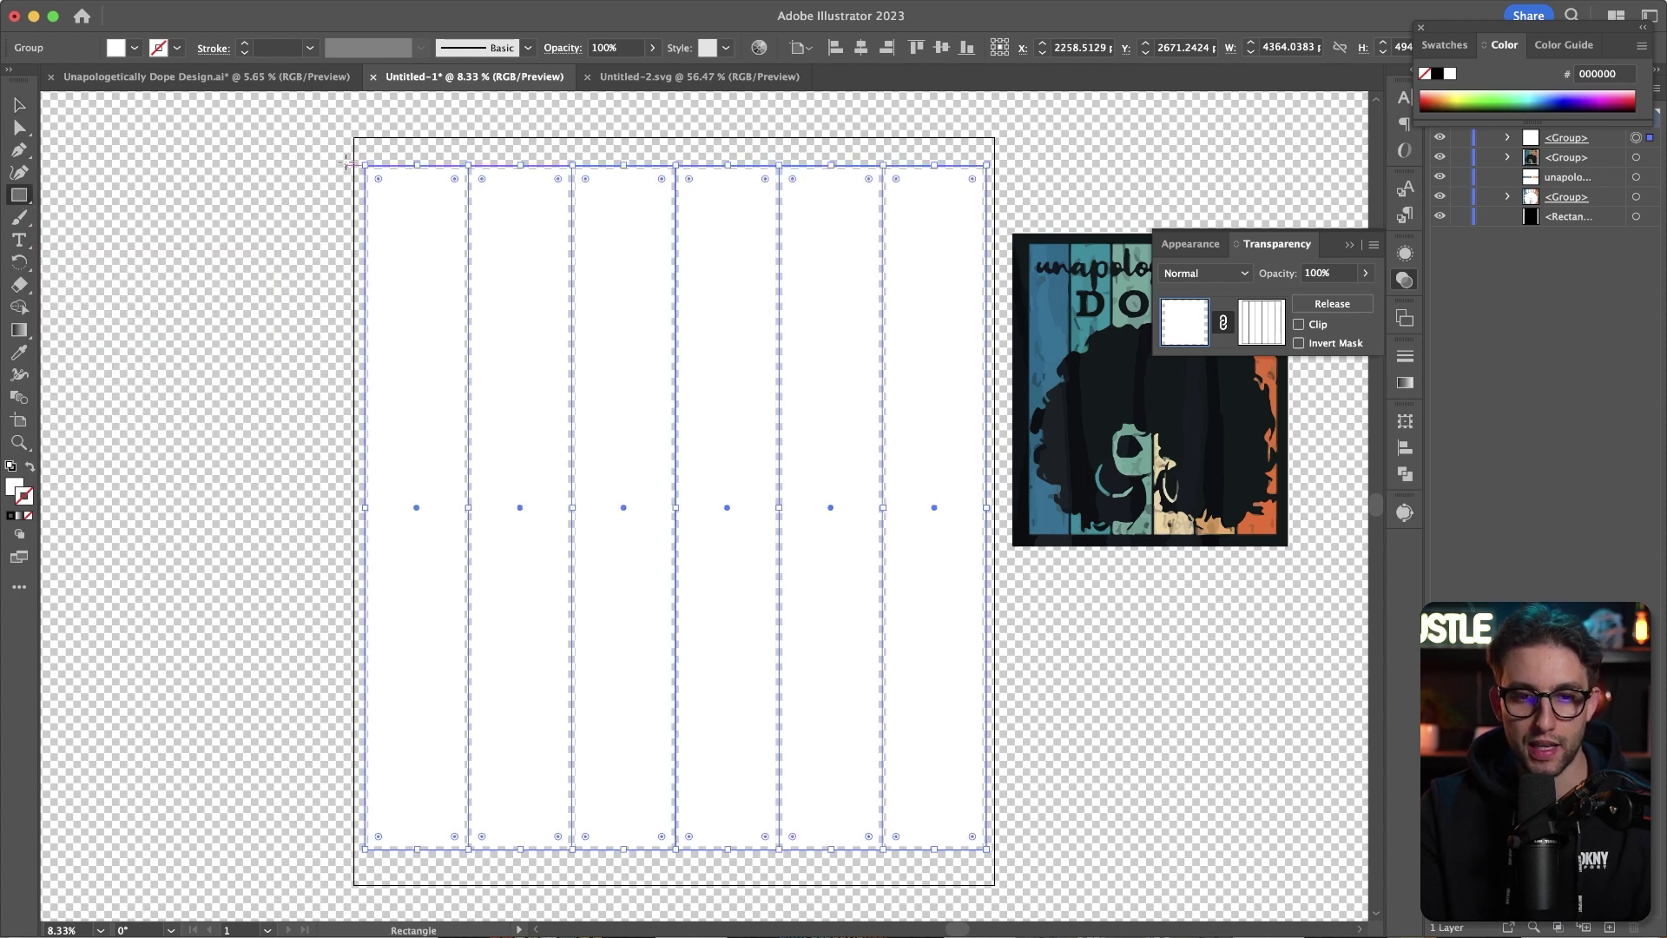
pyautogui.moveTo(353, 136); pyautogui.dragTo(994, 885)
pyautogui.doubleClick(14, 487)
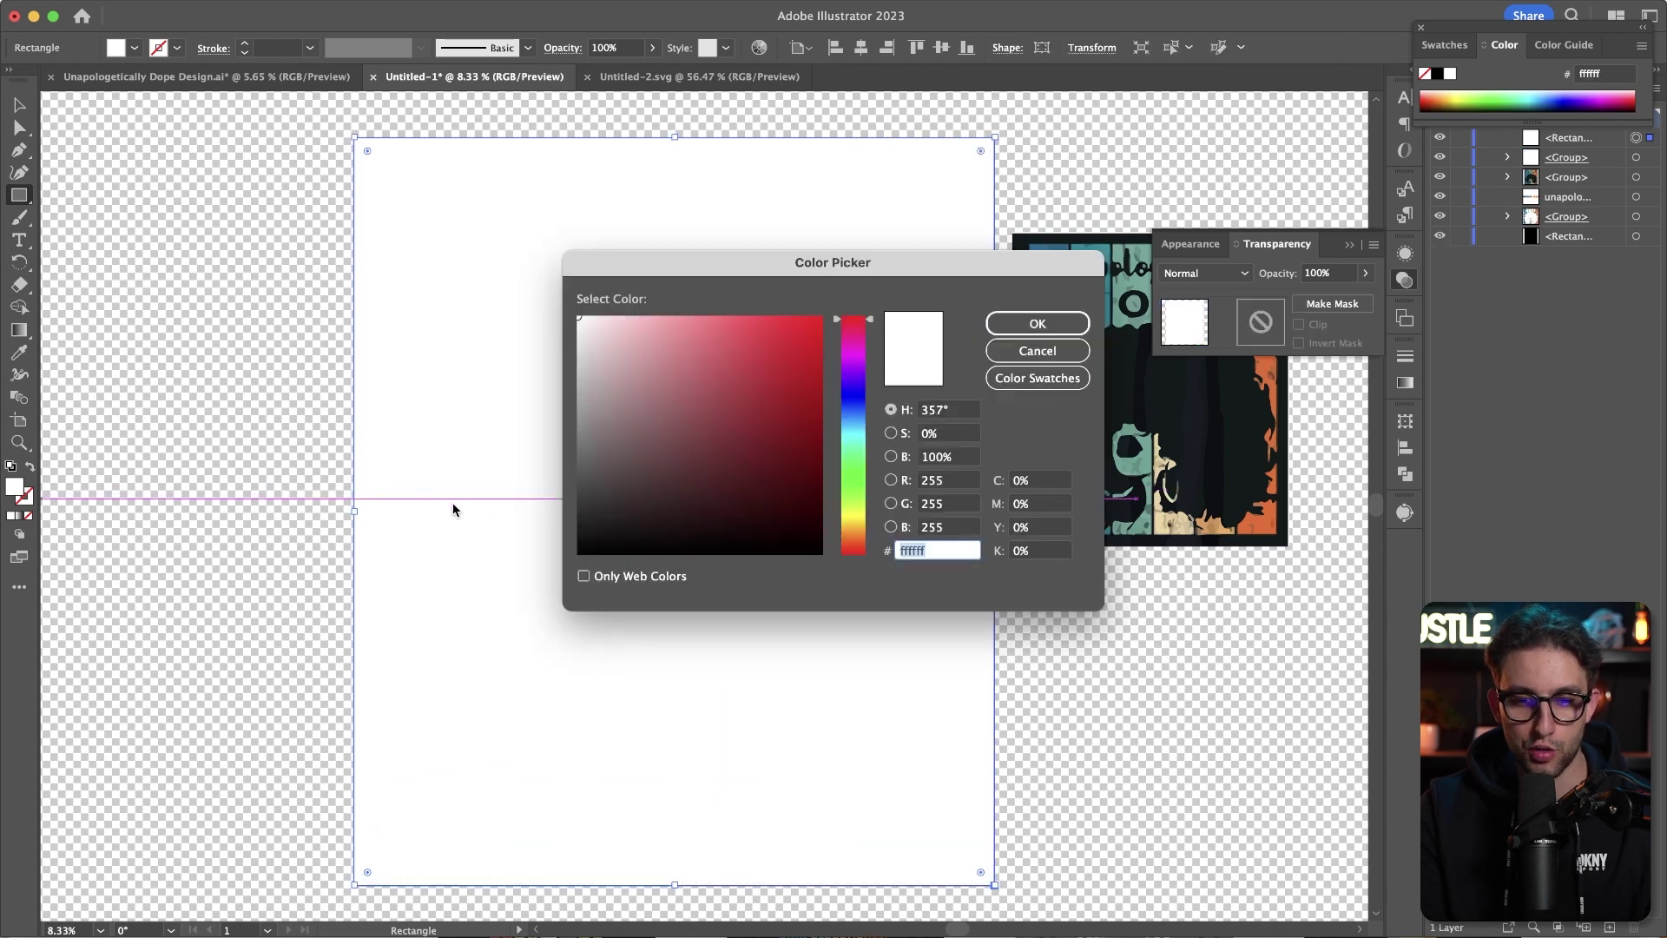
pyautogui.write('000000')
pyautogui.click(1037, 323)
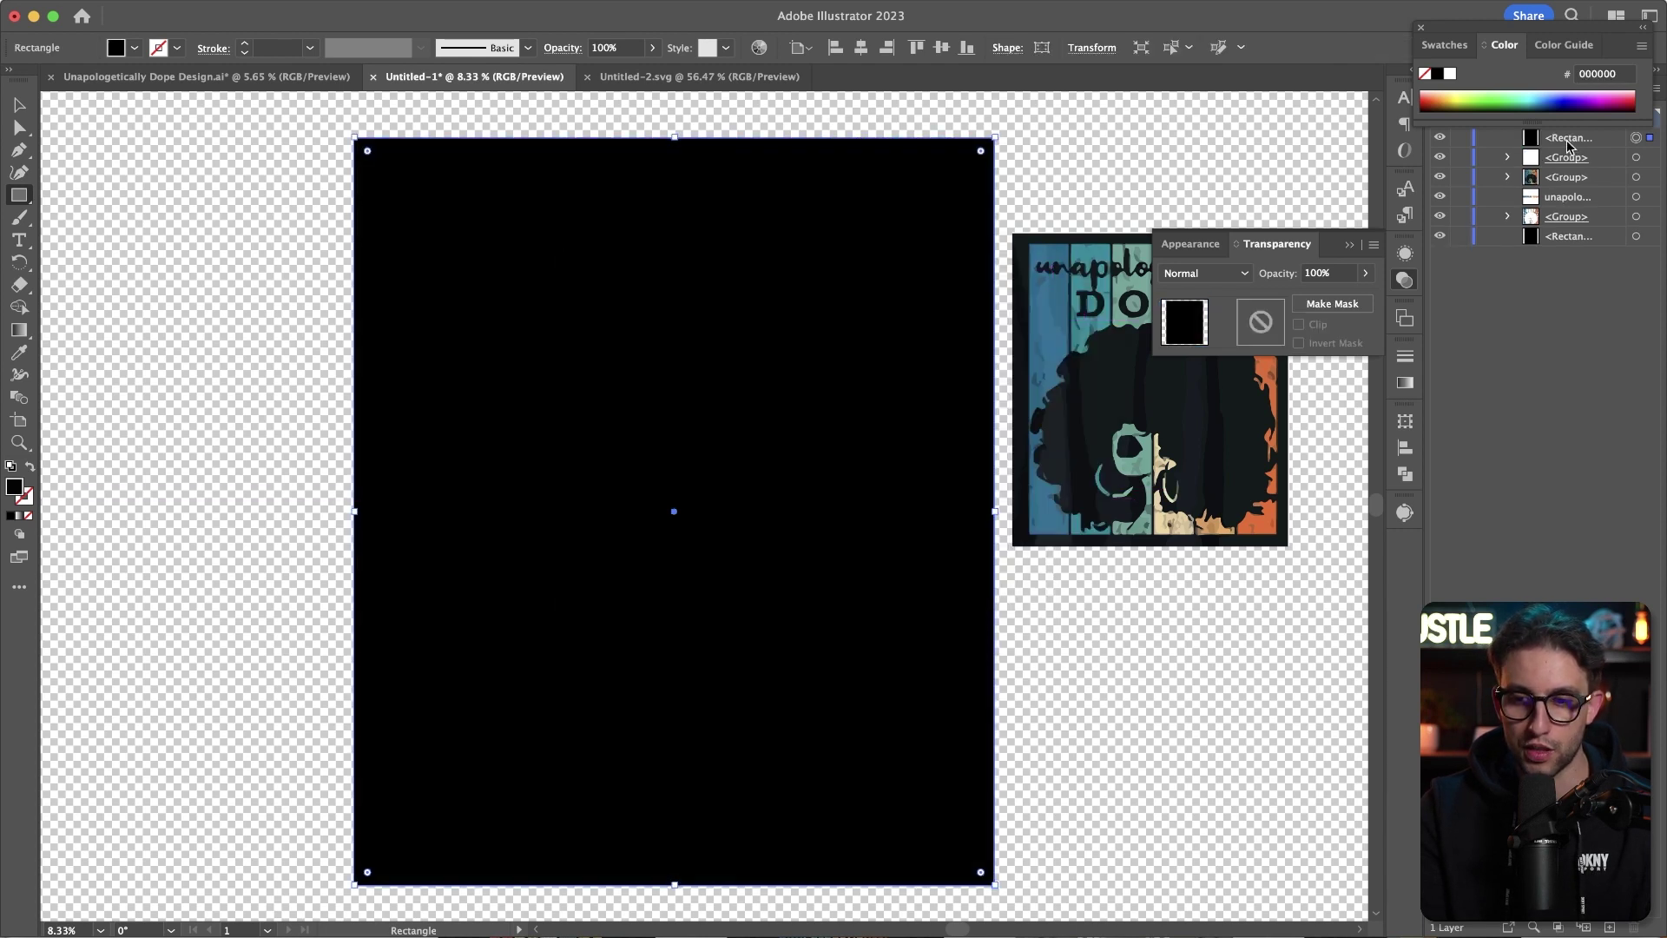
pyautogui.moveTo(1568, 146); pyautogui.dragTo(1568, 227)
# Fill the six stripes with the matching blue-to-orange colors sampled from the reference design, and lower the stripe group's upper edge.
pyautogui.doubleClick(404, 206)
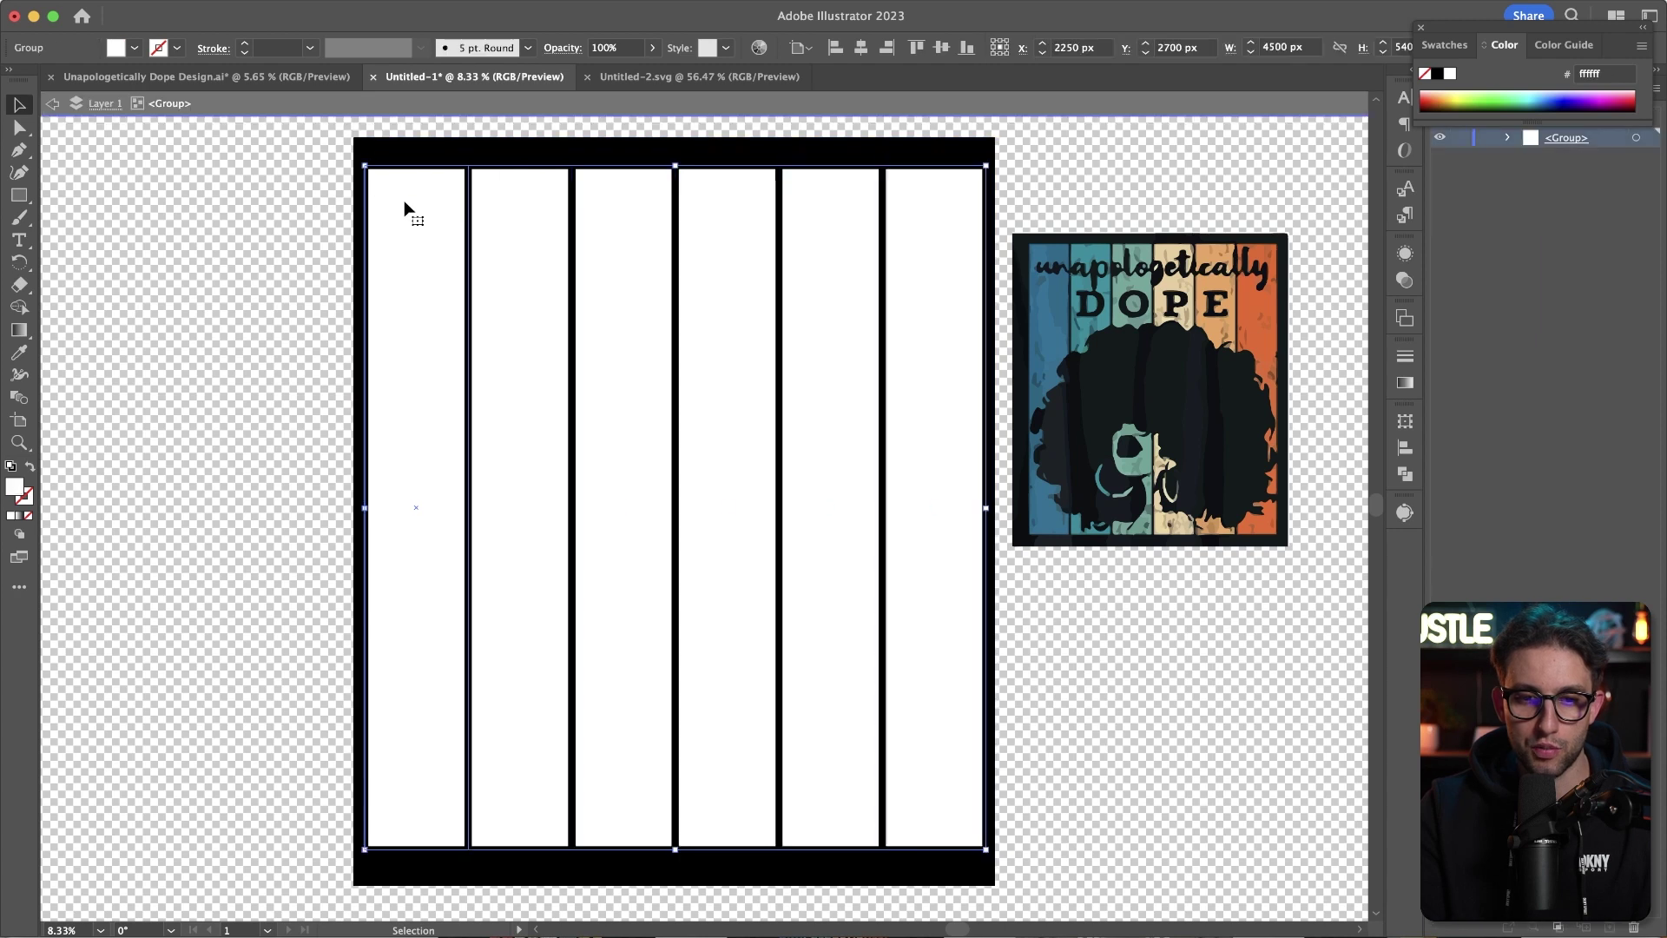
pyautogui.click(414, 225)
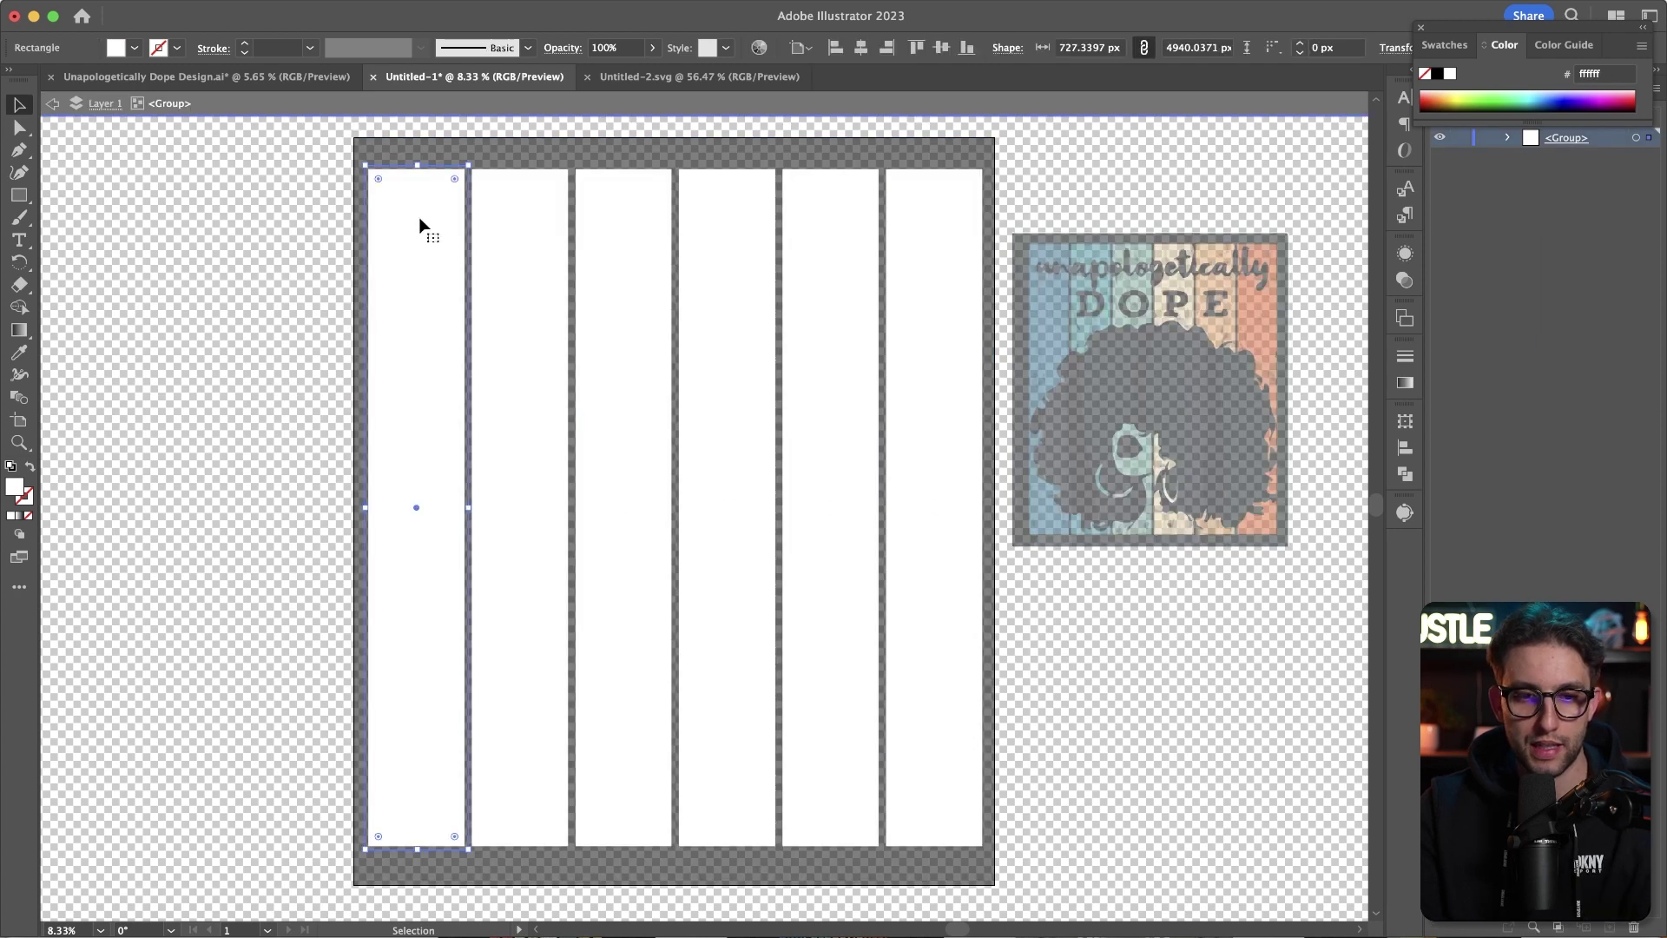
pyautogui.press('i')
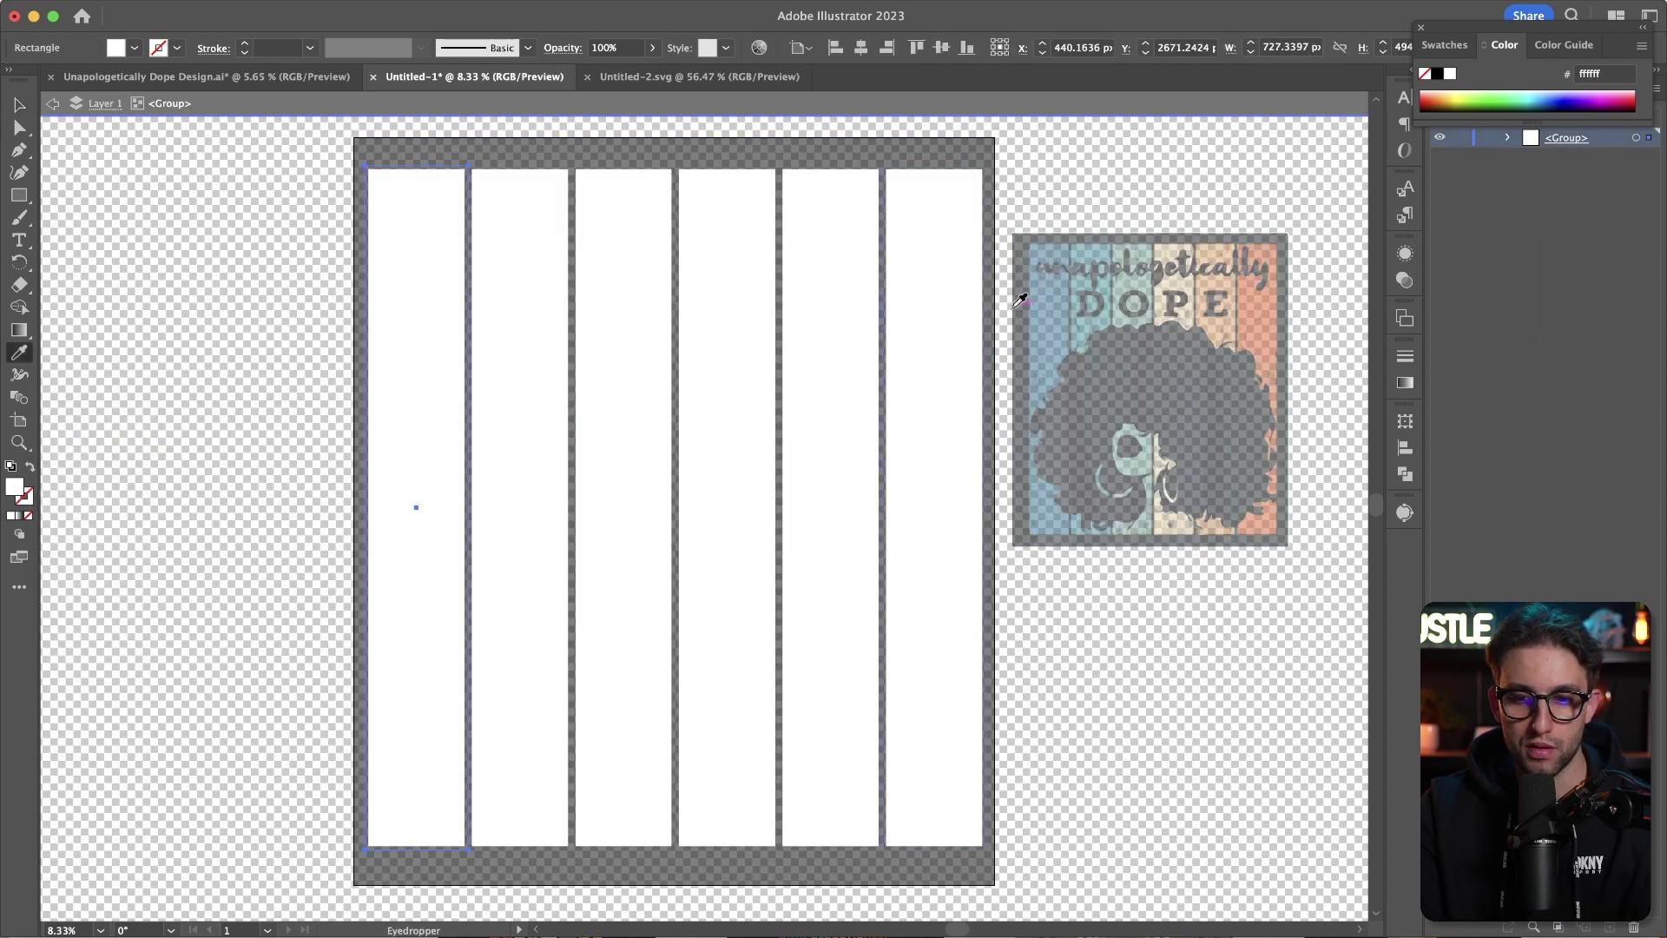
pyautogui.click(1054, 290)
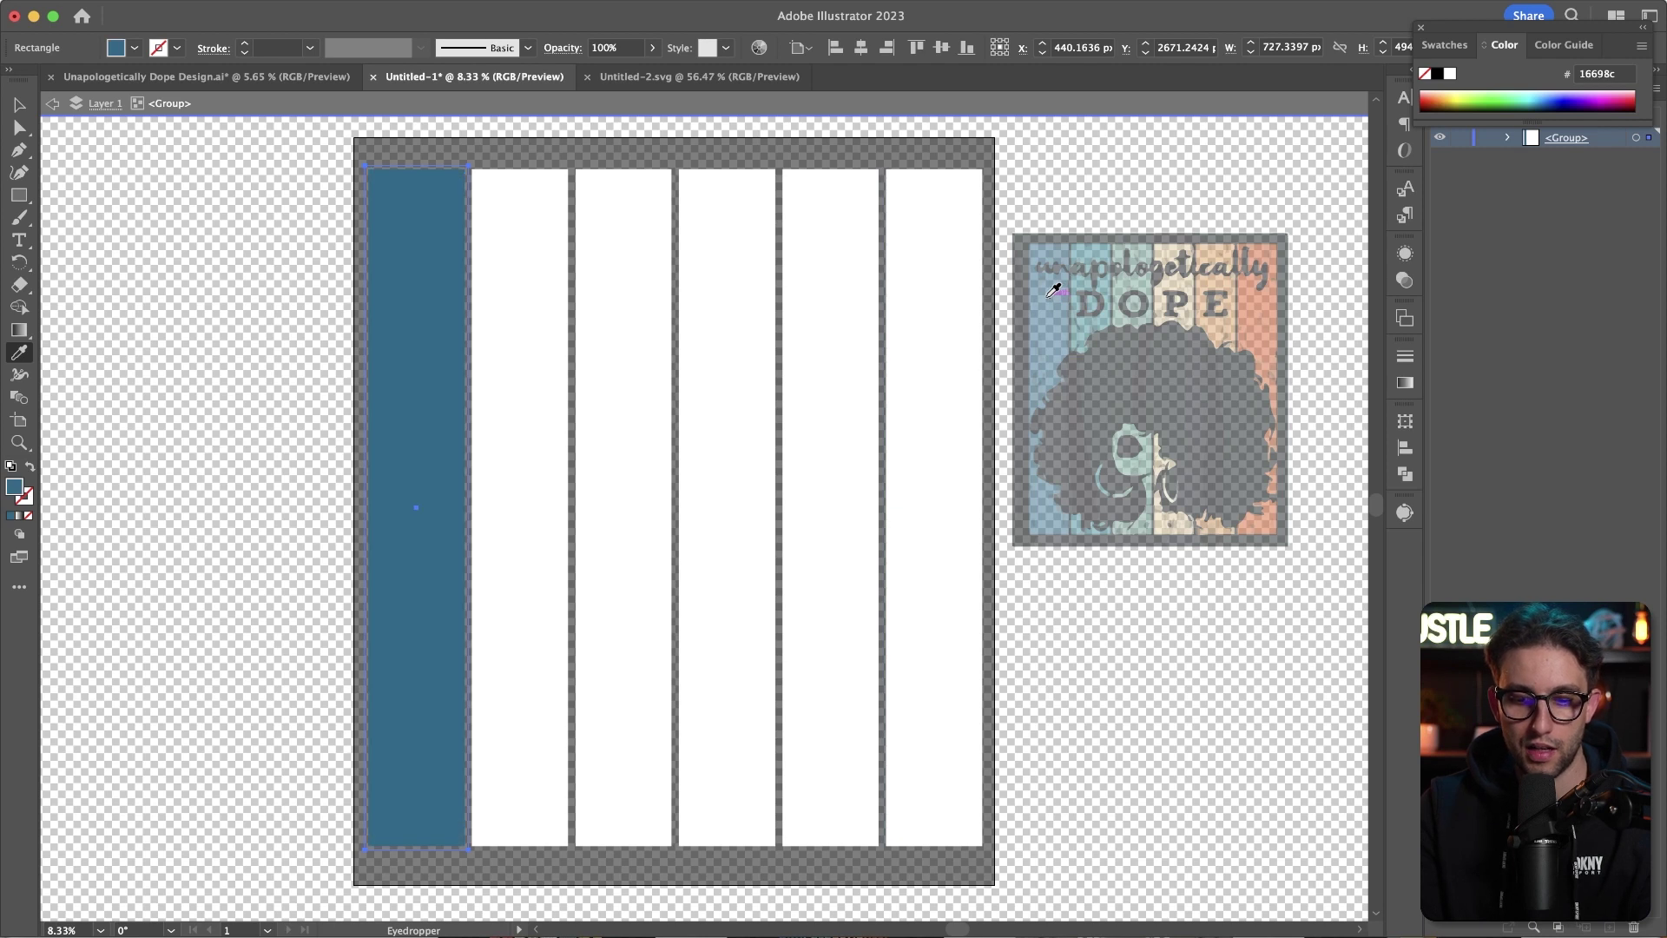
pyautogui.press('v')
pyautogui.click(487, 231)
pyautogui.press('i')
pyautogui.click(1079, 326)
pyautogui.keyDown('super'); pyautogui.click(632, 279); pyautogui.keyUp('super')
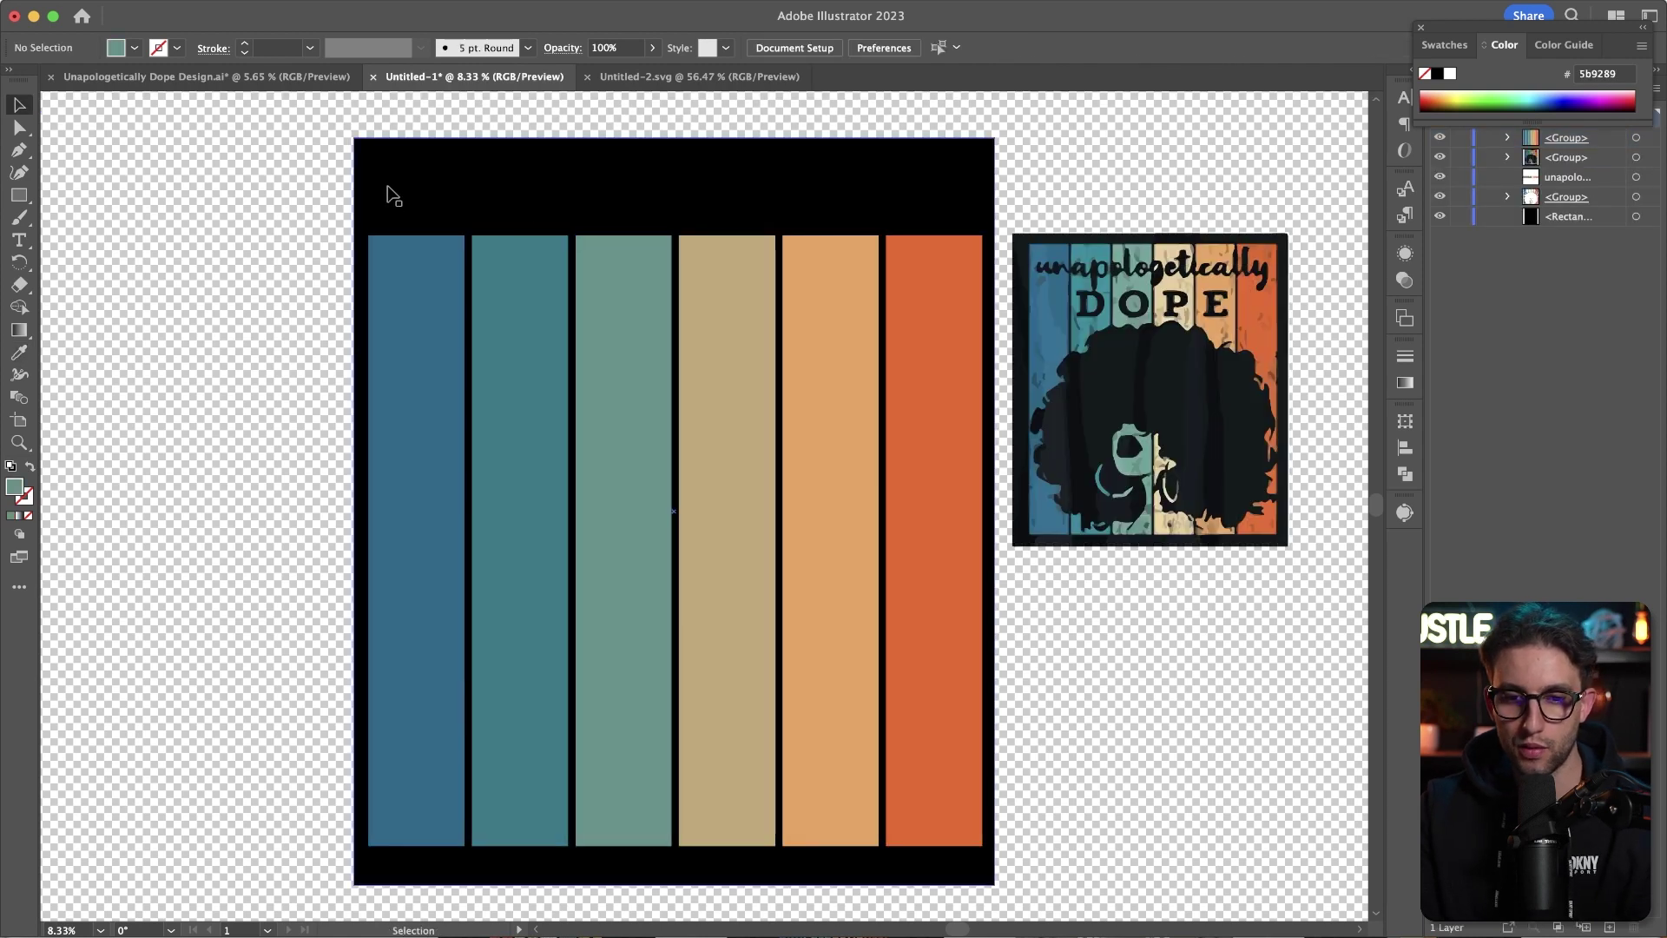
# Add the white headline UNAPOLOGETICALLY in DIRTYBAG BOLD TRIAL across the black area above the stripes, as wide as the stripe group.
pyautogui.click(17, 241)
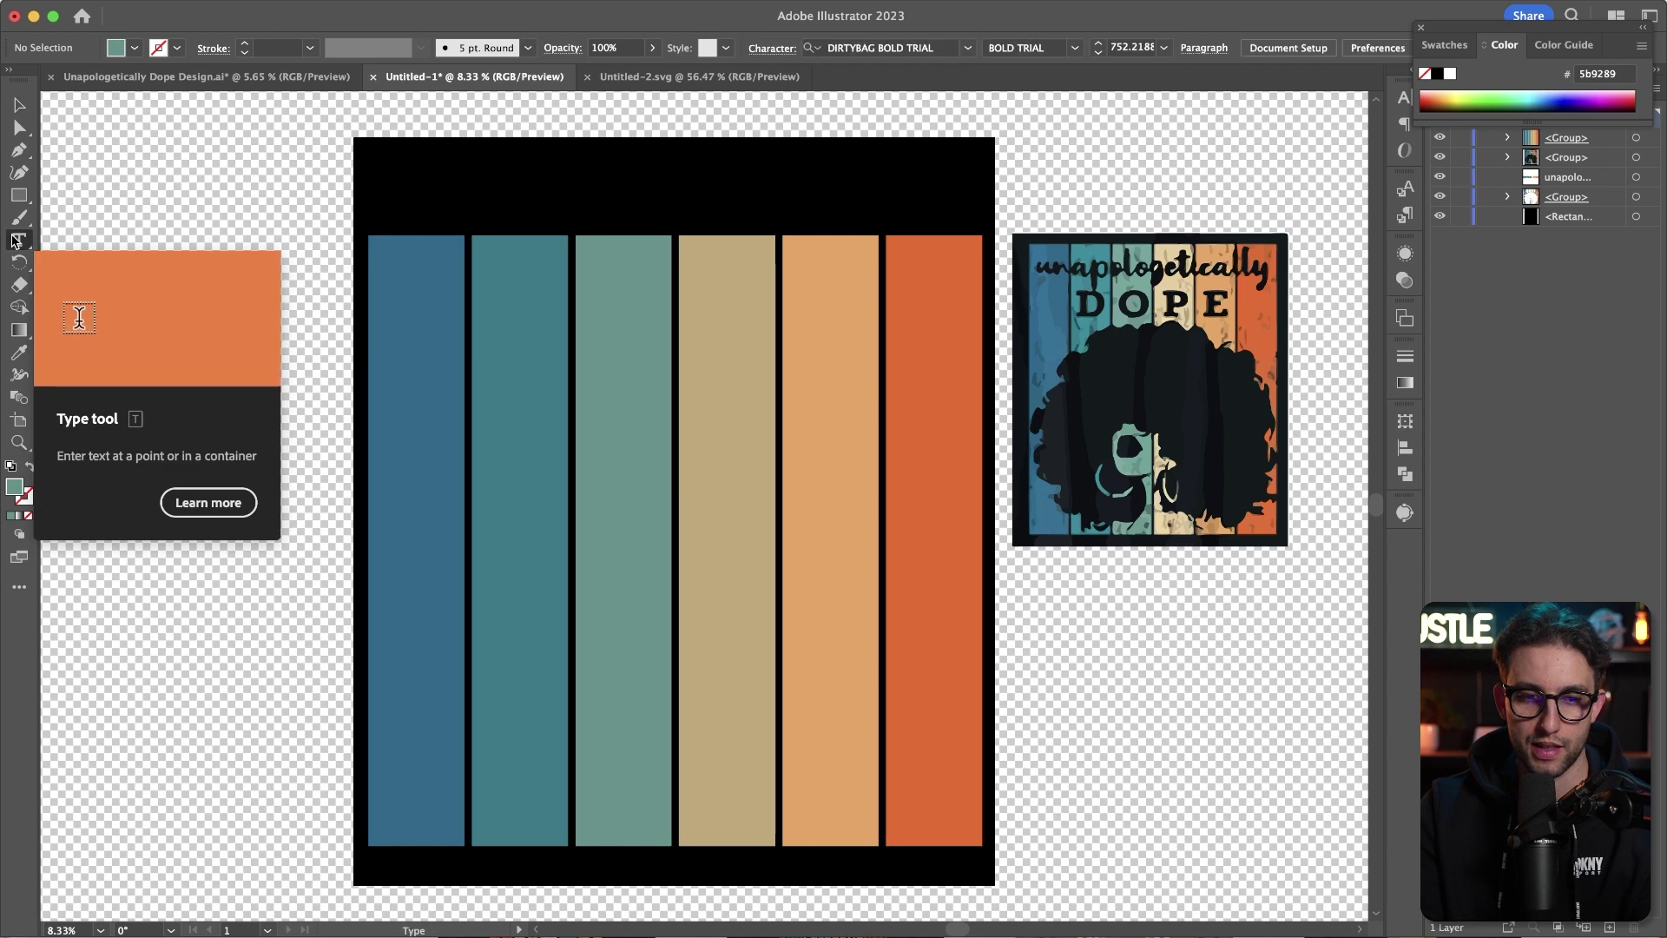
pyautogui.click(510, 372)
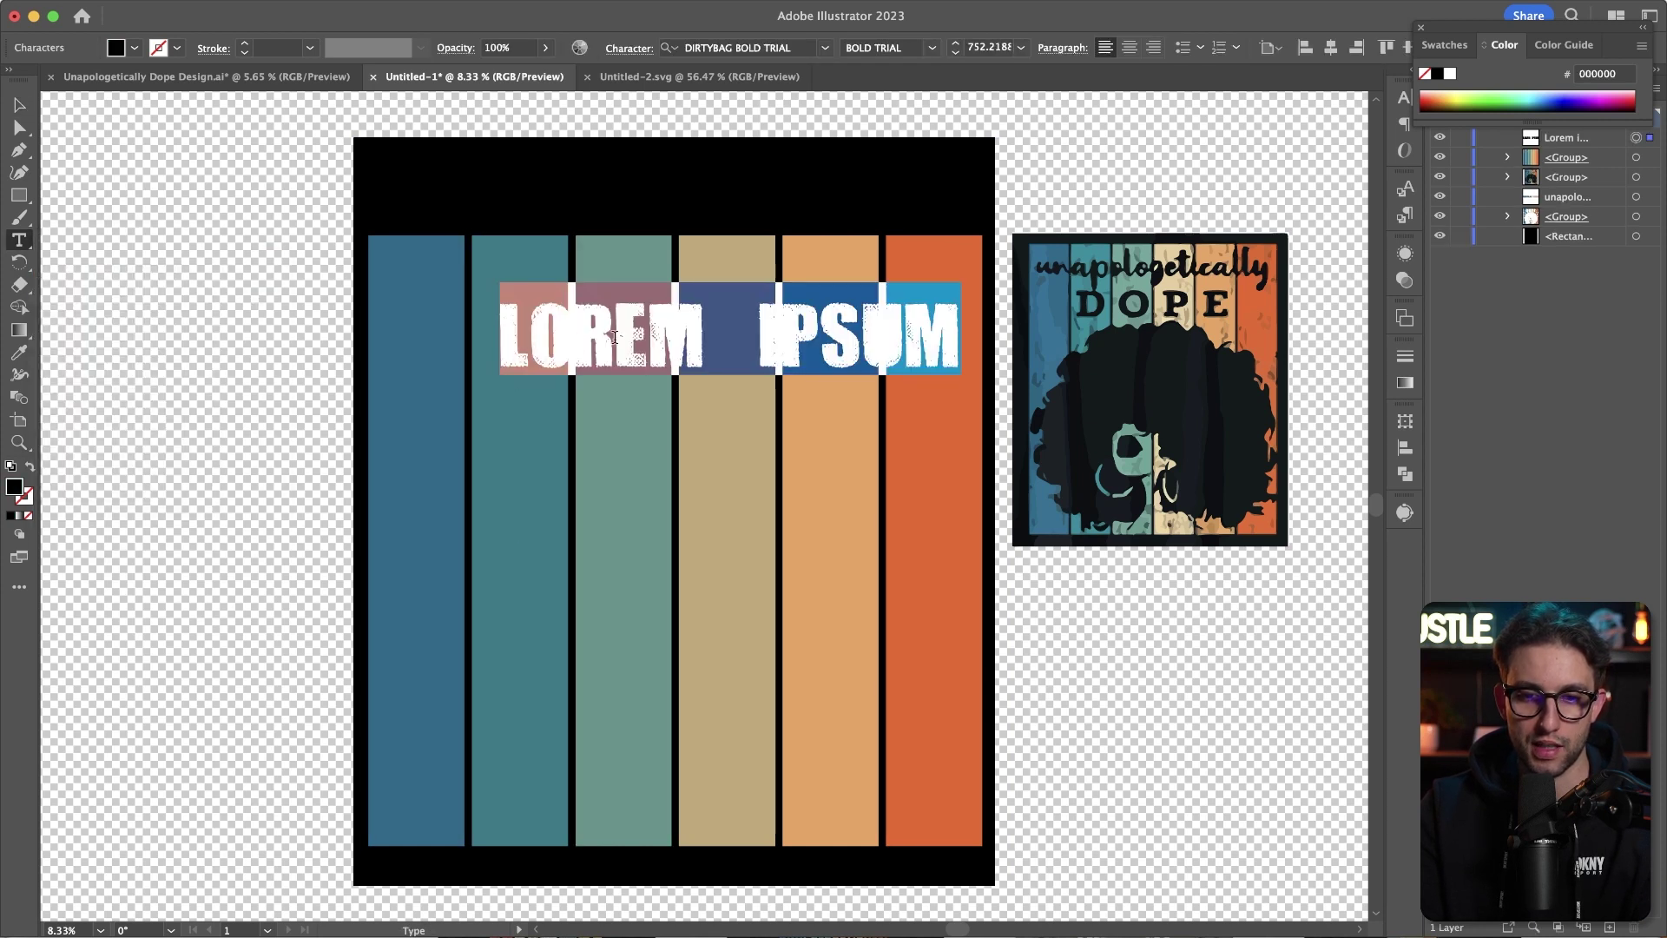
pyautogui.write('UNAPOLOGETICALLY')
pyautogui.click(135, 47)
pyautogui.click(39, 87)
pyautogui.press('Escape')
pyautogui.moveTo(573, 356); pyautogui.dragTo(441, 208)
pyautogui.hscroll(-1, 441, 208)
pyautogui.press('super+shift+a')
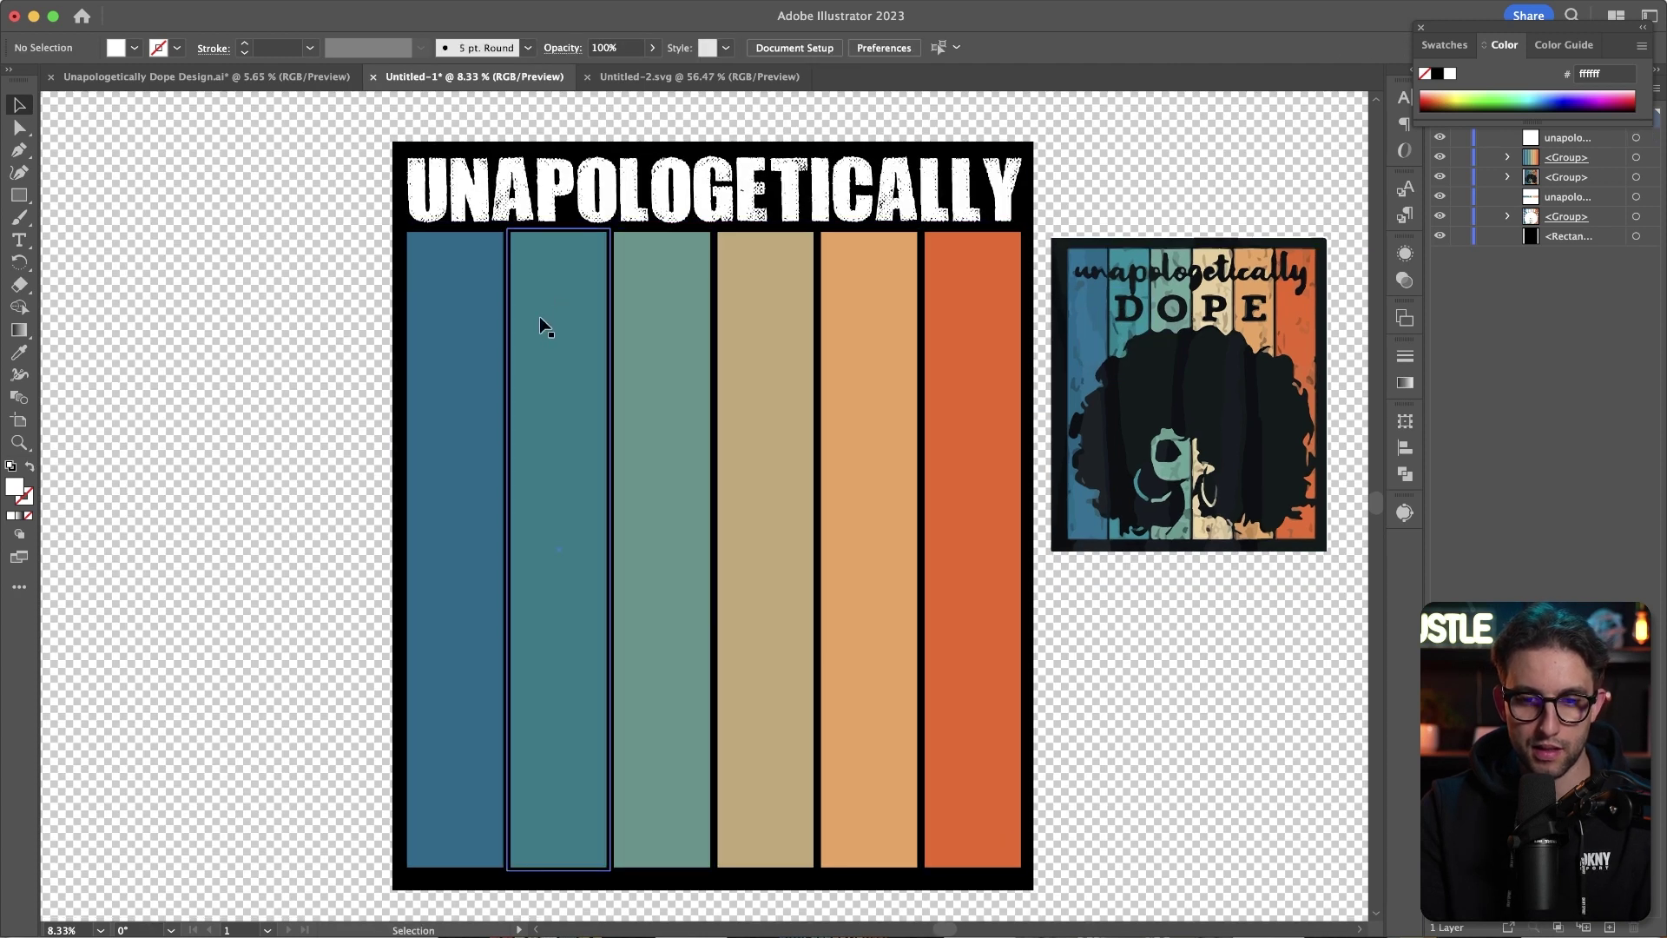
# Paste a copy of the headline text, change it to the letter D, and place it enlarged near the top of the second stripe.
pyautogui.press('super+v')
pyautogui.doubleClick(599, 502)
pyautogui.press('super+a')
pyautogui.write('D')
pyautogui.press('Escape')
pyautogui.moveTo(388, 512); pyautogui.dragTo(593, 237)
# Duplicate the D onto the third, fourth and fifth stripes and change the copies to O, P and E.
pyautogui.moveTo(543, 307); pyautogui.dragTo(867, 304)
pyautogui.doubleClick(647, 304)
pyautogui.press('super+a')
pyautogui.write('O')
pyautogui.doubleClick(762, 304)
pyautogui.write('P')
pyautogui.doubleClick(866, 303)
pyautogui.write('E')
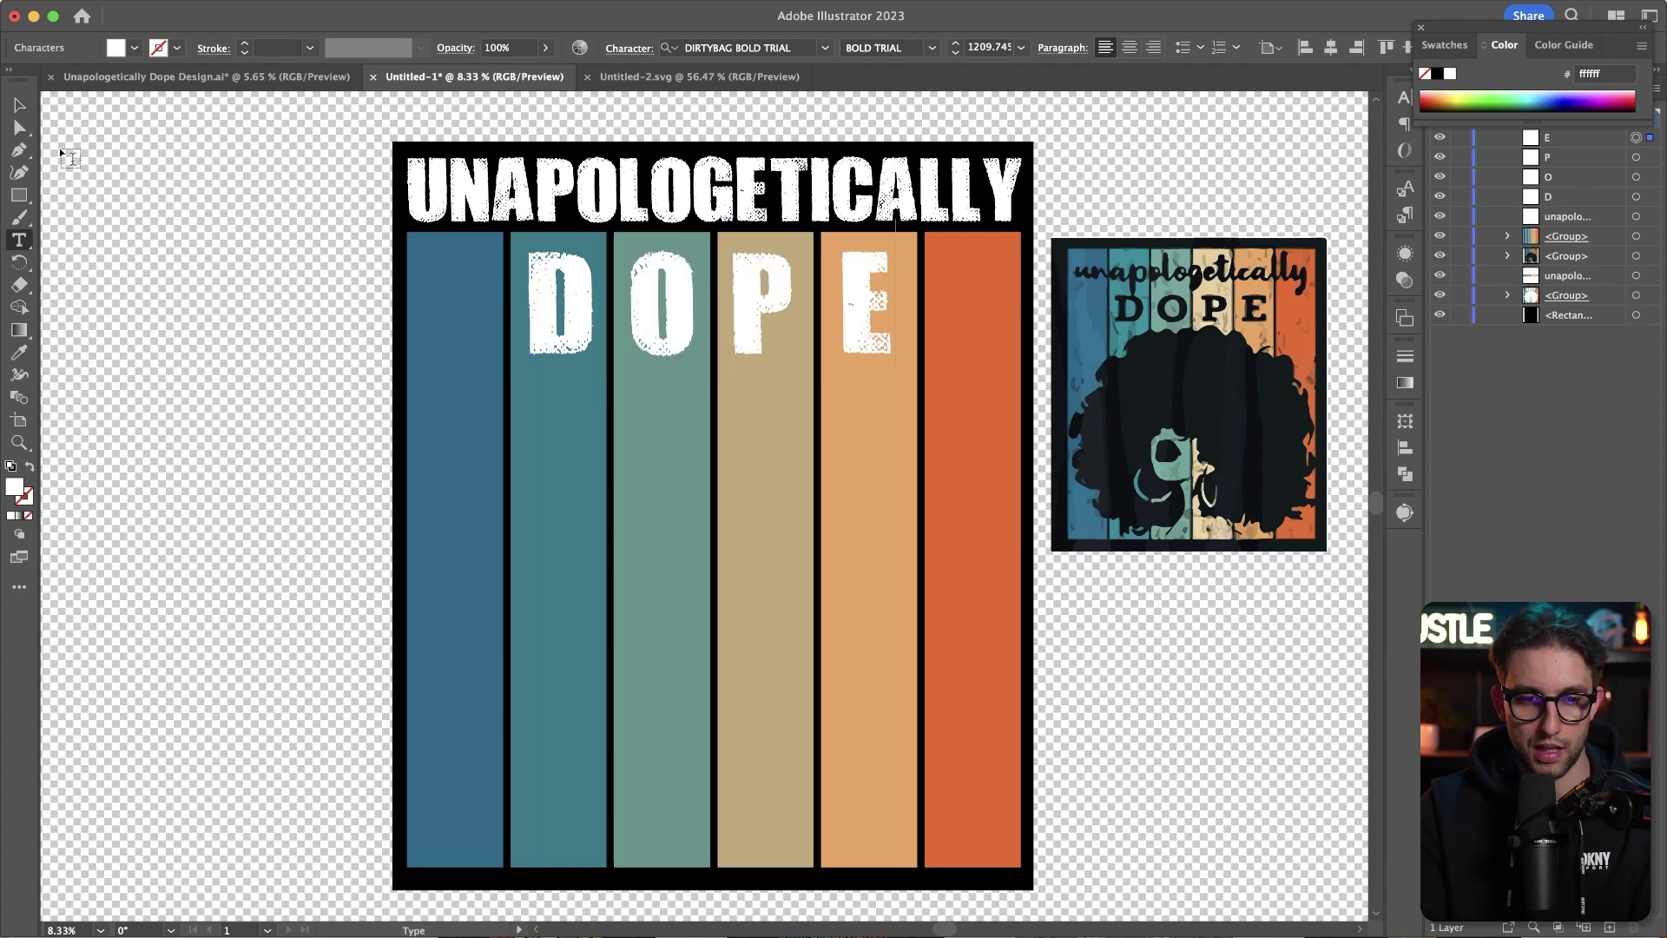
# Convert the four DOPE letters to outlines, enlarge them together, and center the O, P and E on their own stripes.
pyautogui.press('Escape')
pyautogui.moveTo(517, 261); pyautogui.dragTo(750, 309)
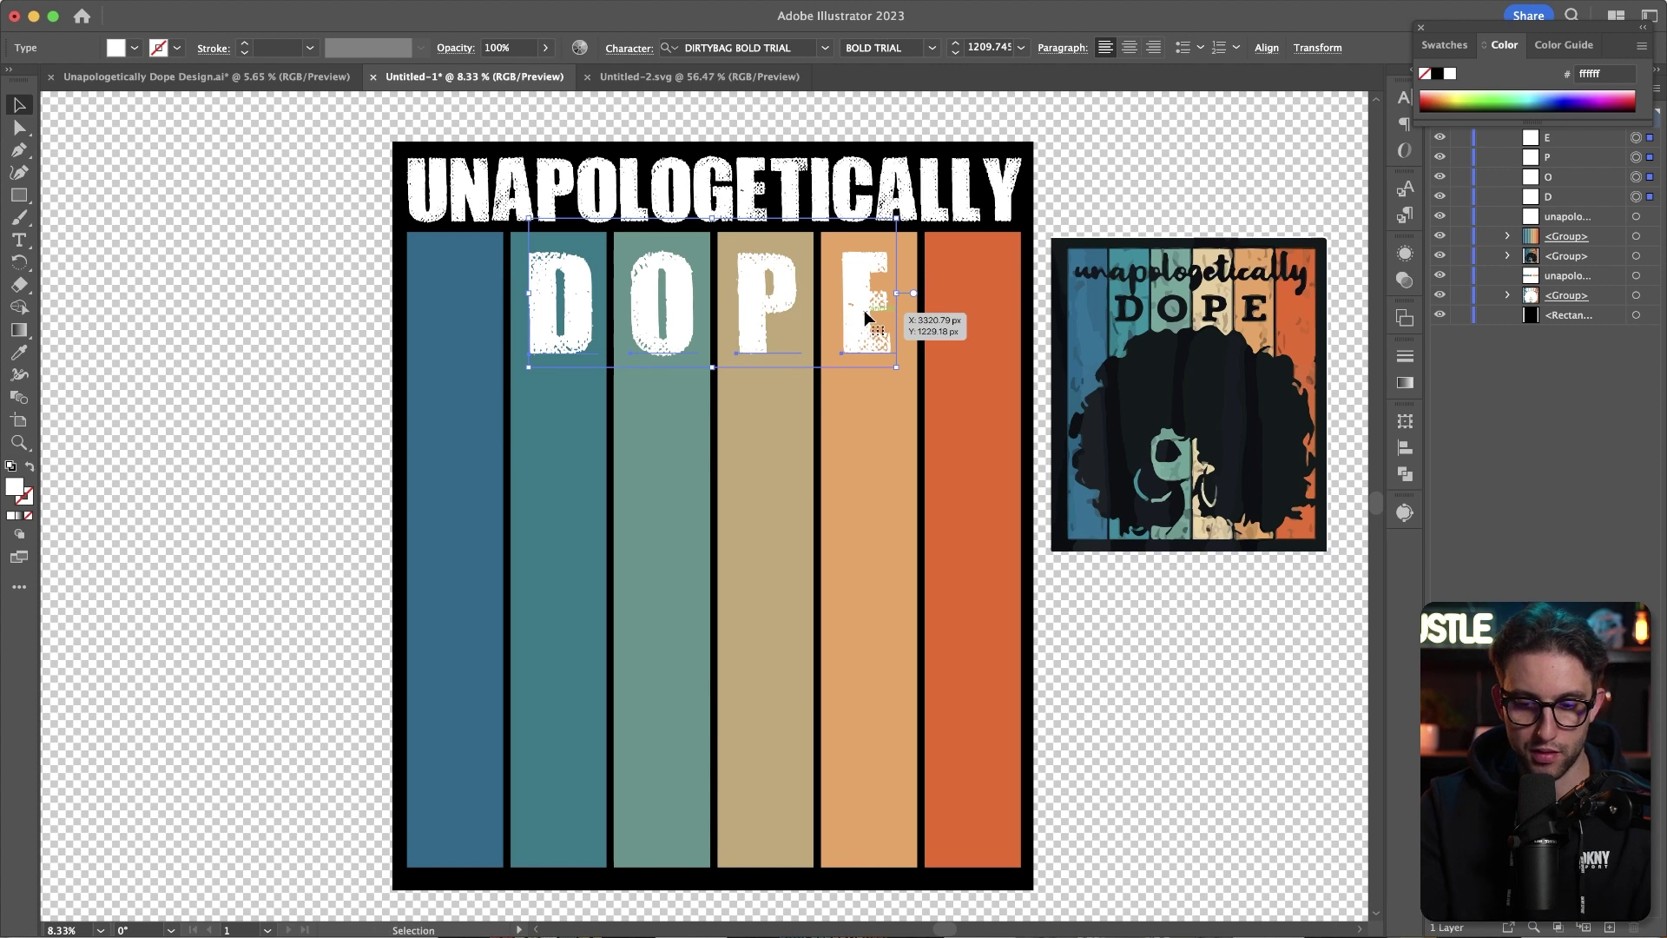
pyautogui.press('super+shift+o')
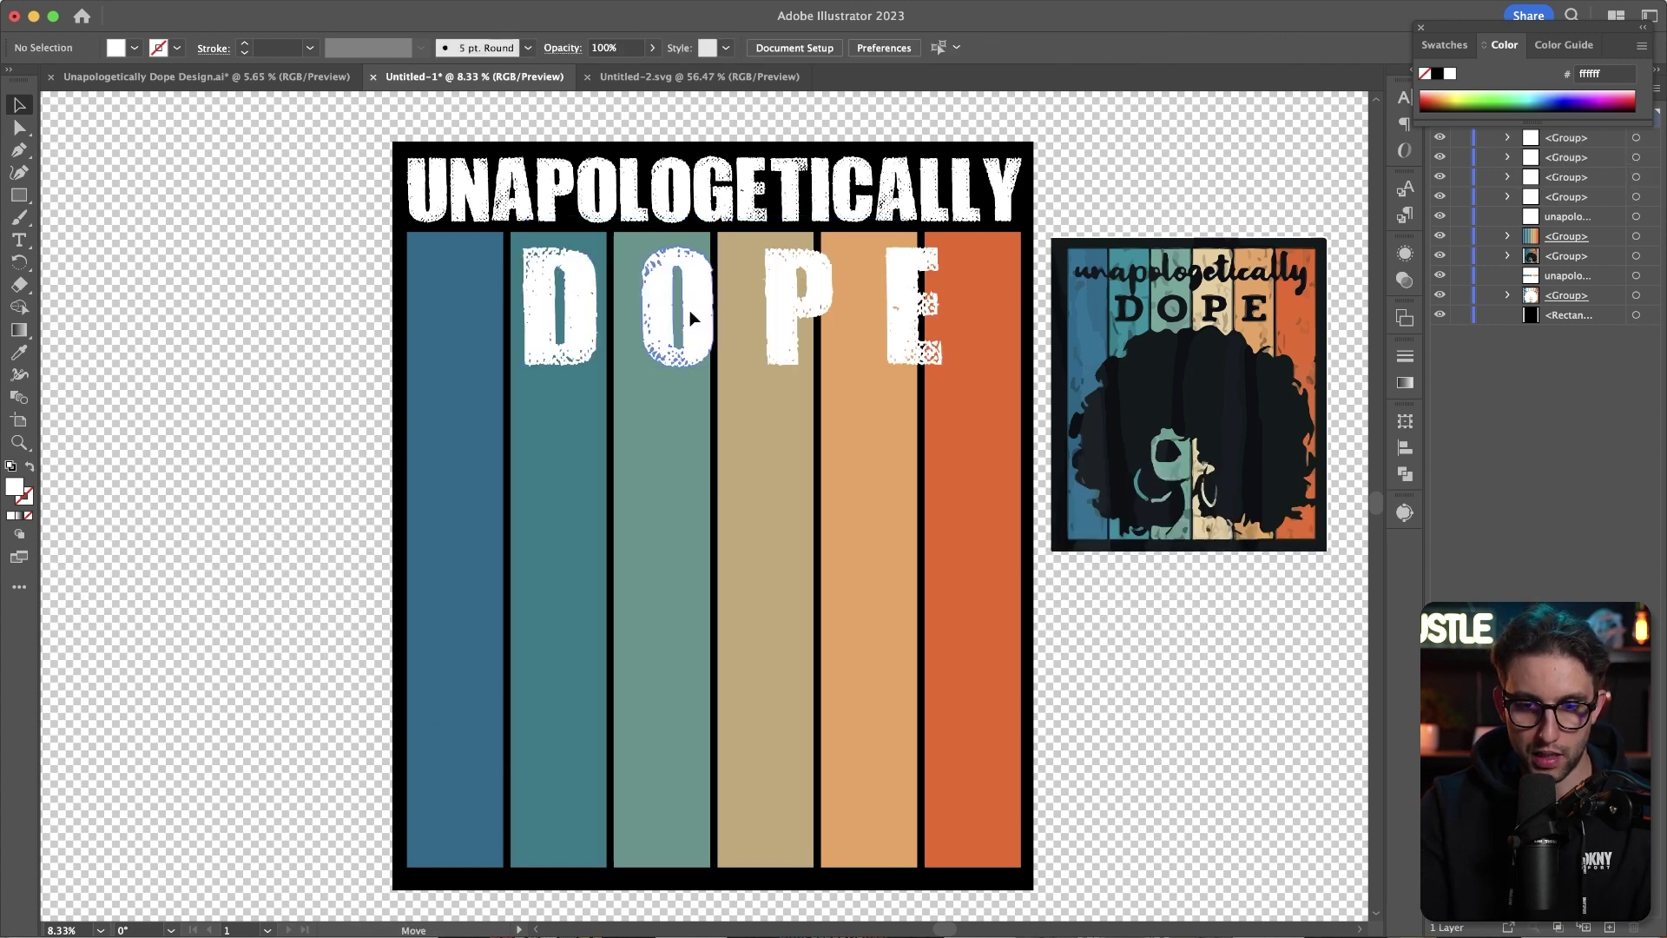
pyautogui.moveTo(689, 310); pyautogui.dragTo(683, 319)
pyautogui.moveTo(793, 313); pyautogui.dragTo(758, 315)
pyautogui.moveTo(901, 318); pyautogui.dragTo(857, 319)
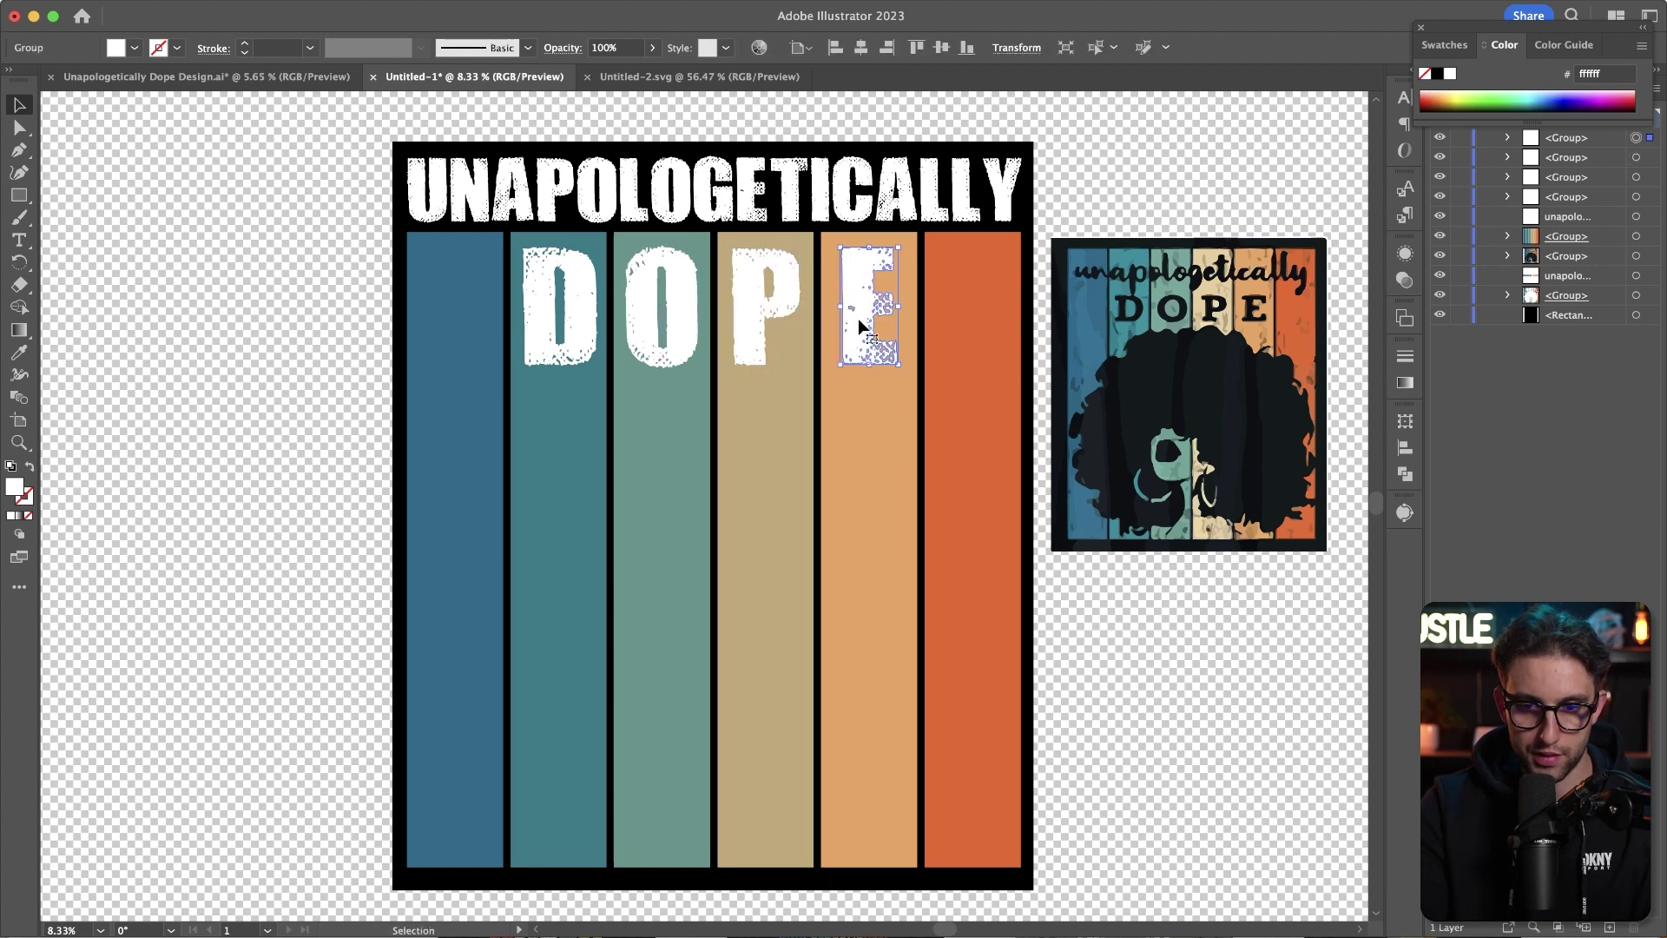
# Copy the four outlined DOPE letters and delete them from the main artwork.
pyautogui.click(570, 311)
pyautogui.keyDown('shift'); pyautogui.click(688, 321); pyautogui.keyUp('shift')
pyautogui.keyDown('shift'); pyautogui.click(737, 316); pyautogui.keyUp('shift')
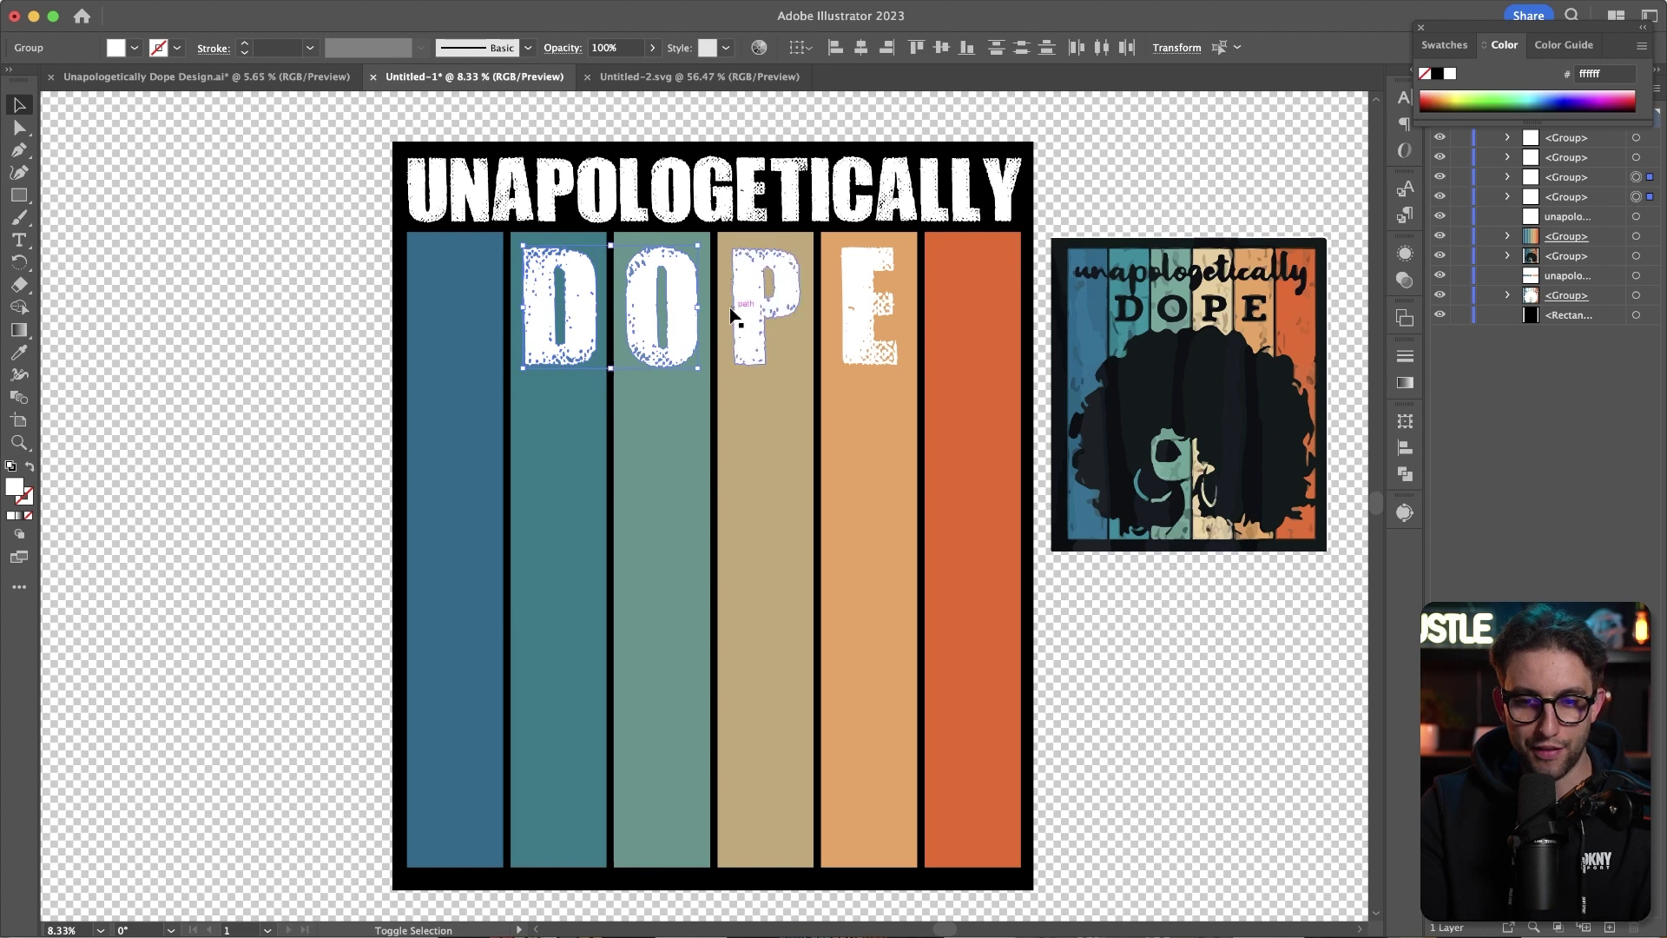
pyautogui.keyDown('shift'); pyautogui.click(847, 311); pyautogui.keyUp('shift')
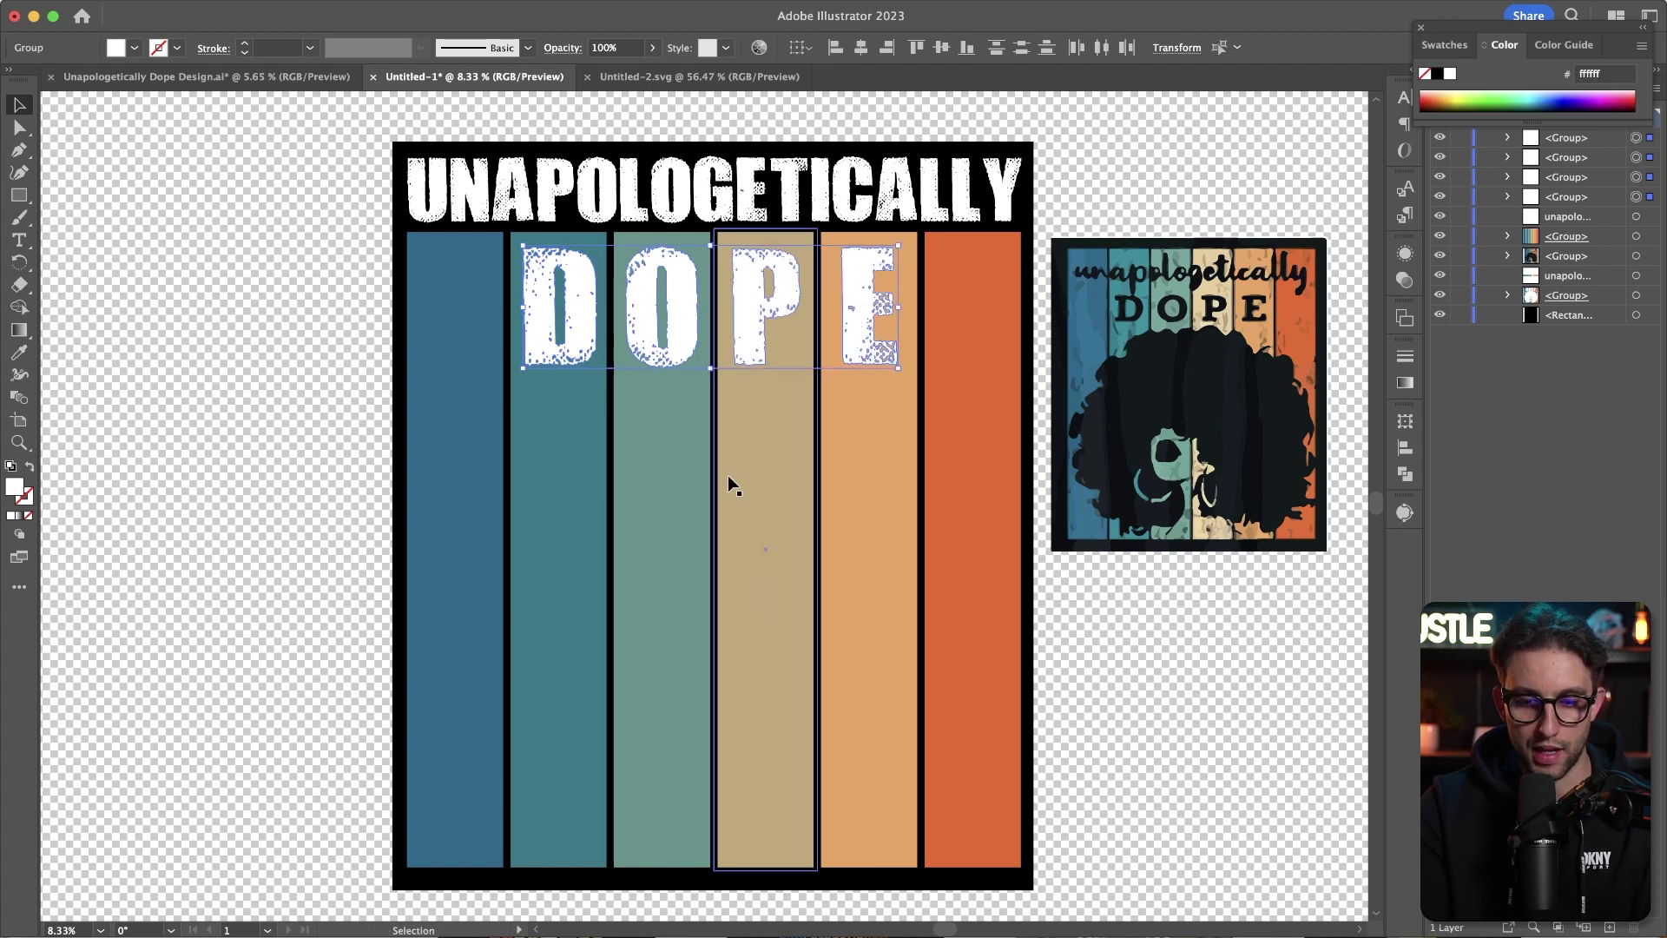
pyautogui.press('super')
pyautogui.press('super+c')
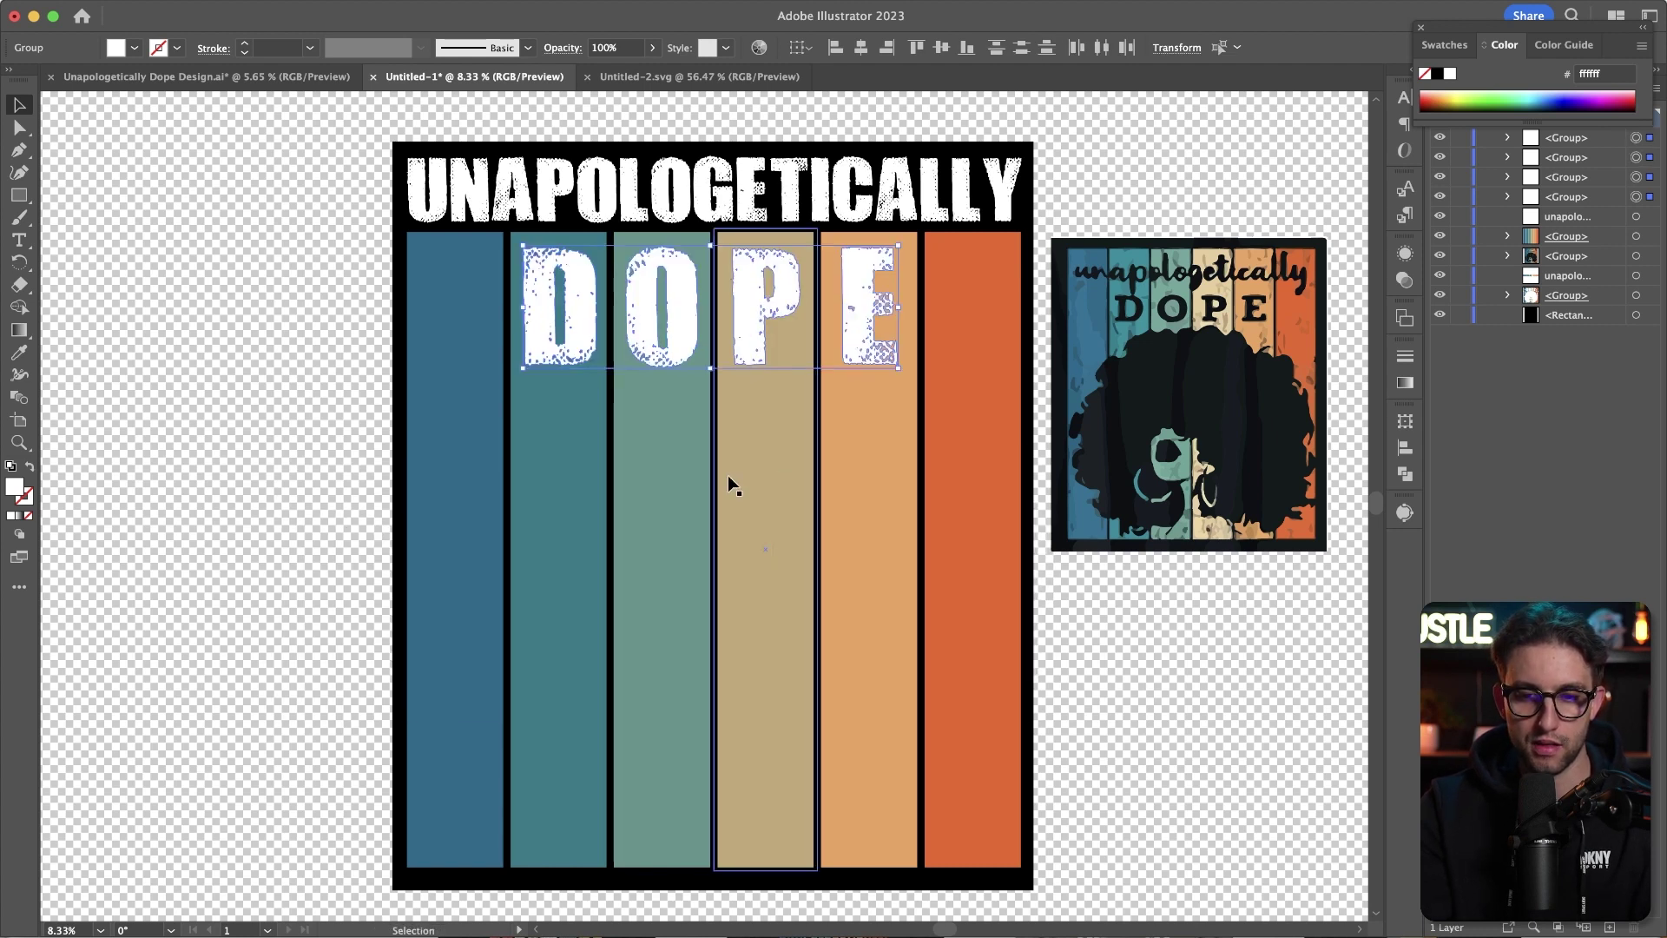
pyautogui.press('Delete')
# Open the stripe group's opacity mask and paste the copied letters in place inside it.
pyautogui.click(847, 368)
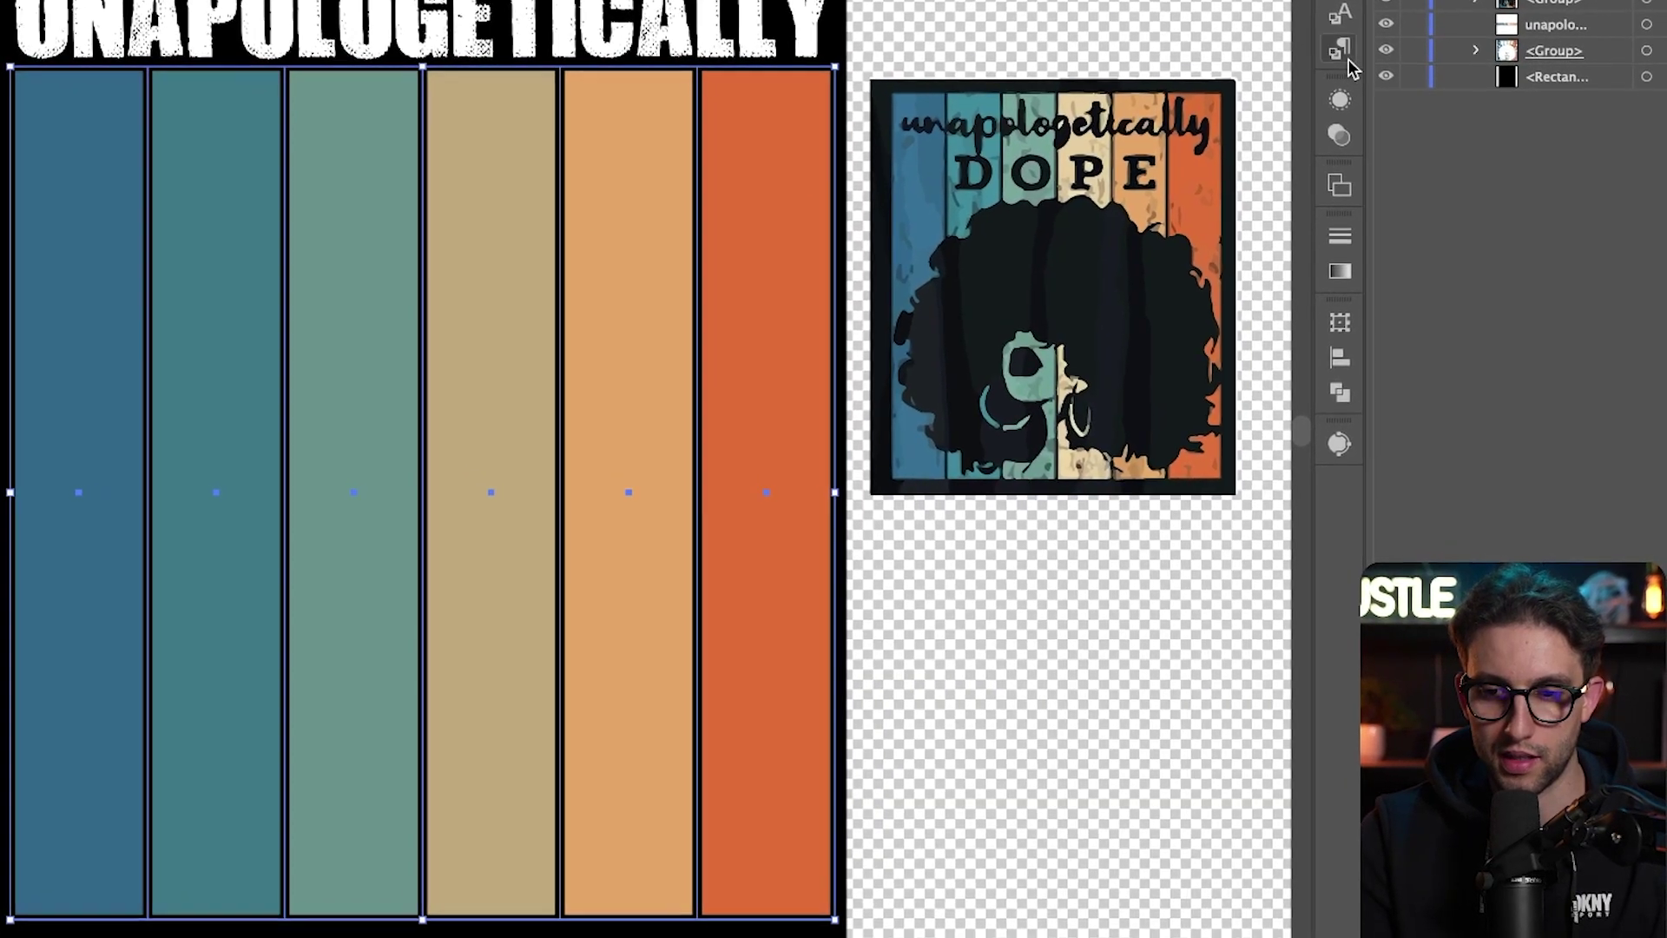
pyautogui.click(1404, 280)
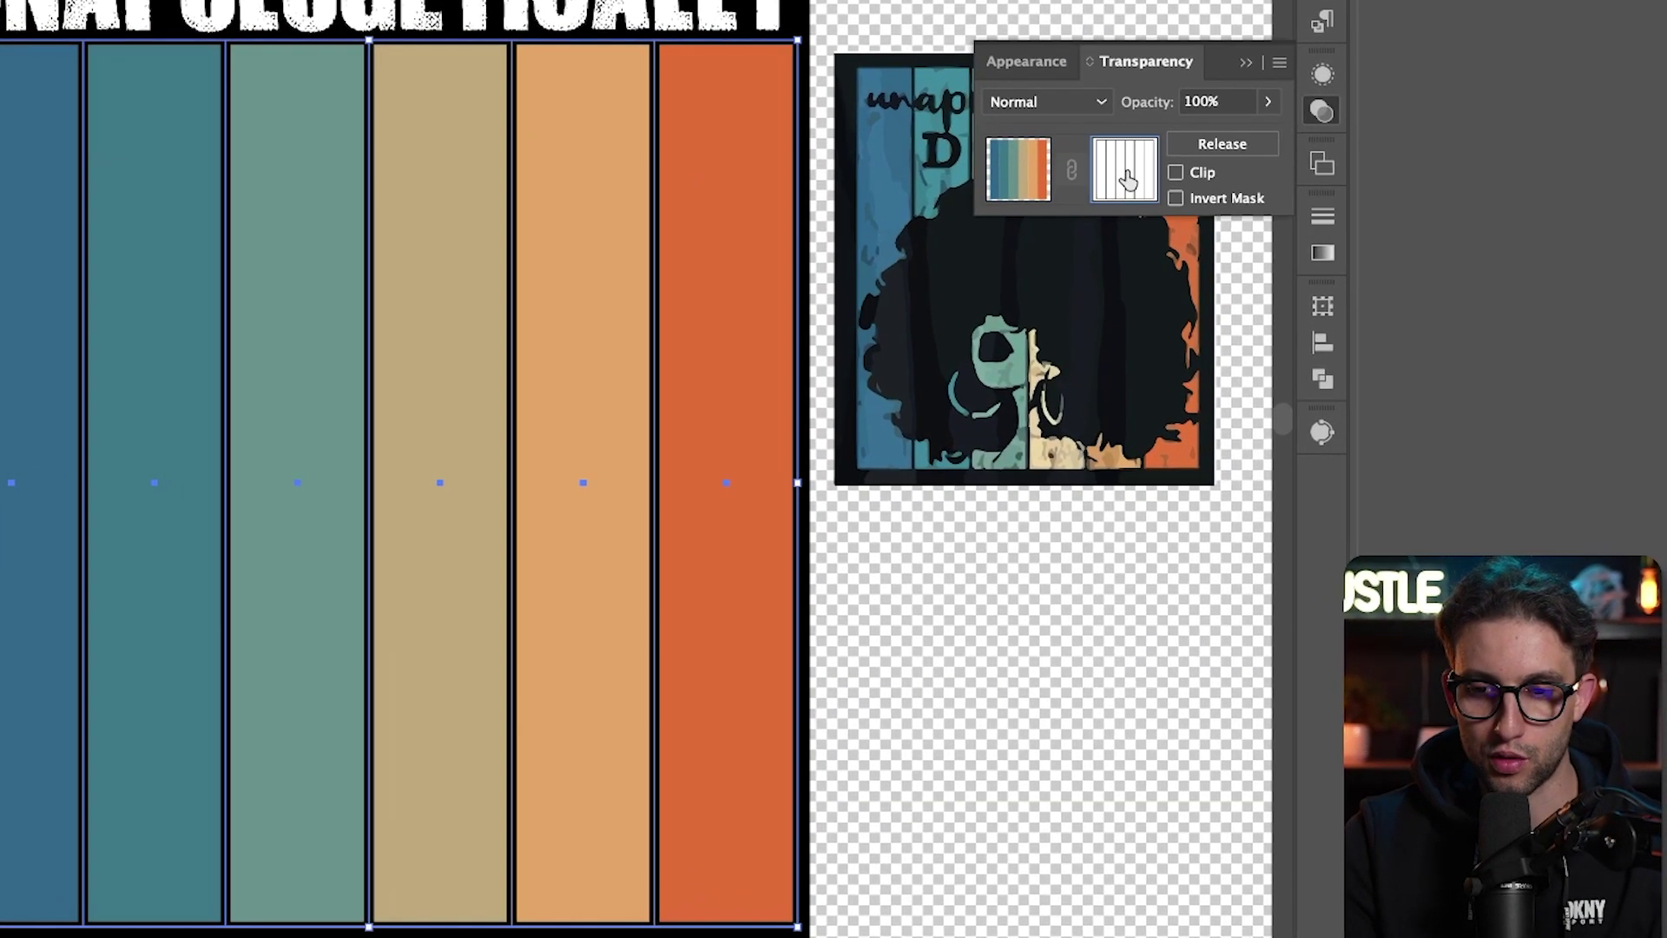
pyautogui.click(1126, 177)
pyautogui.press('super+shift+v')
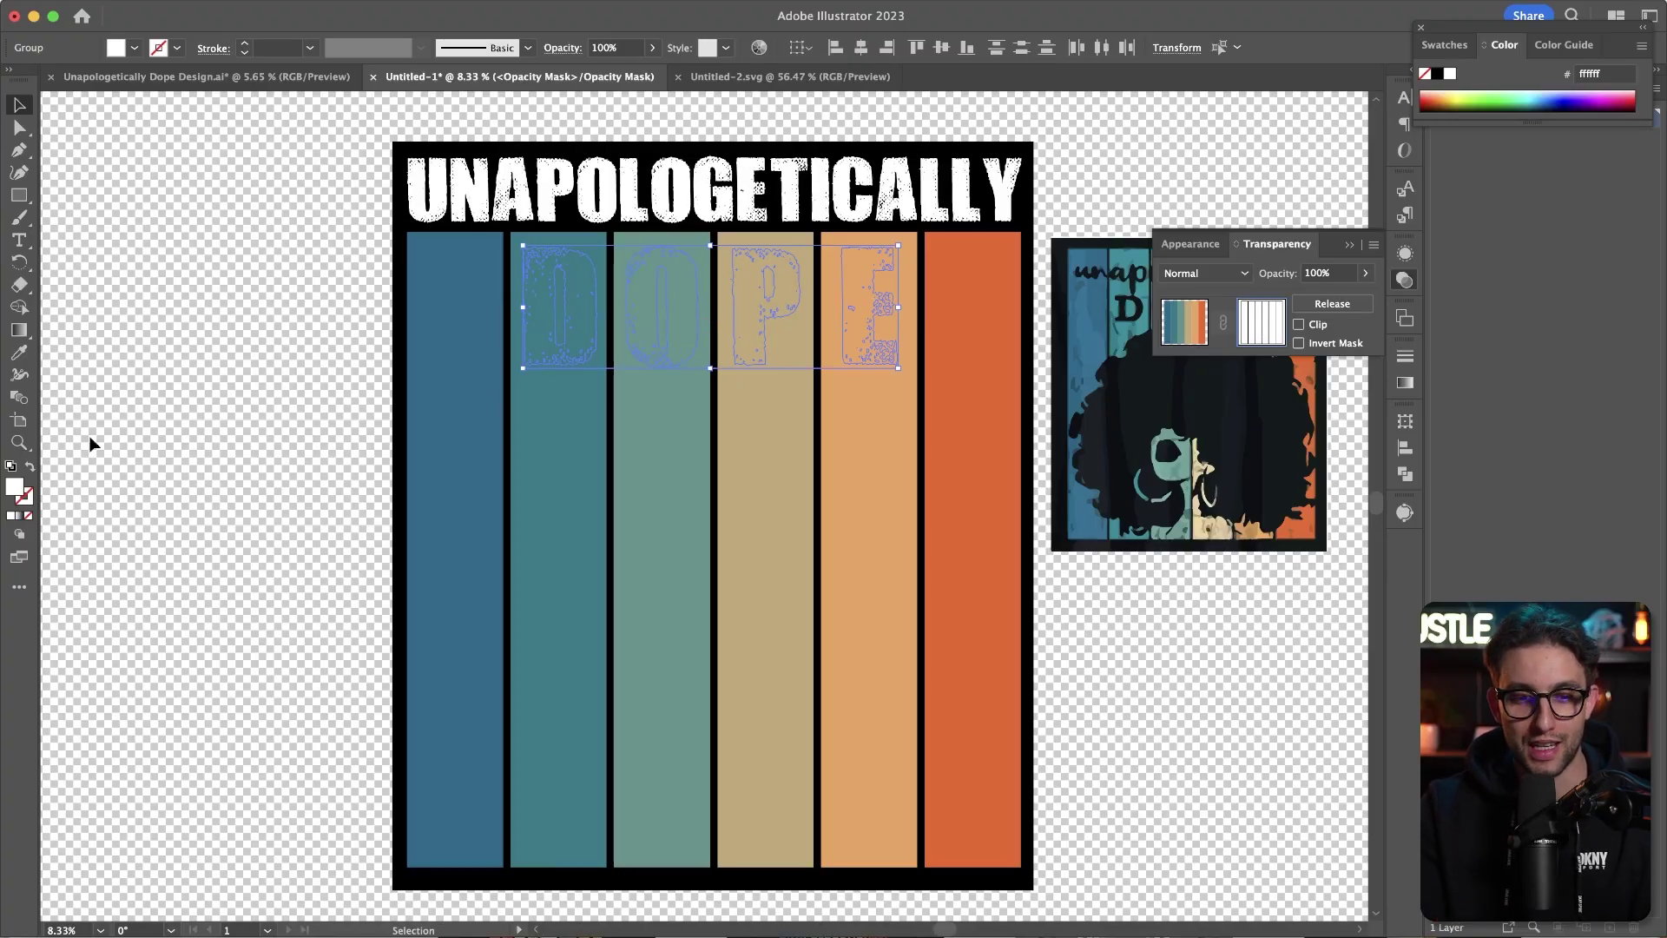
# Fill the DOPE letters in the mask with black (000000) and return to the main artwork.
pyautogui.doubleClick(15, 491)
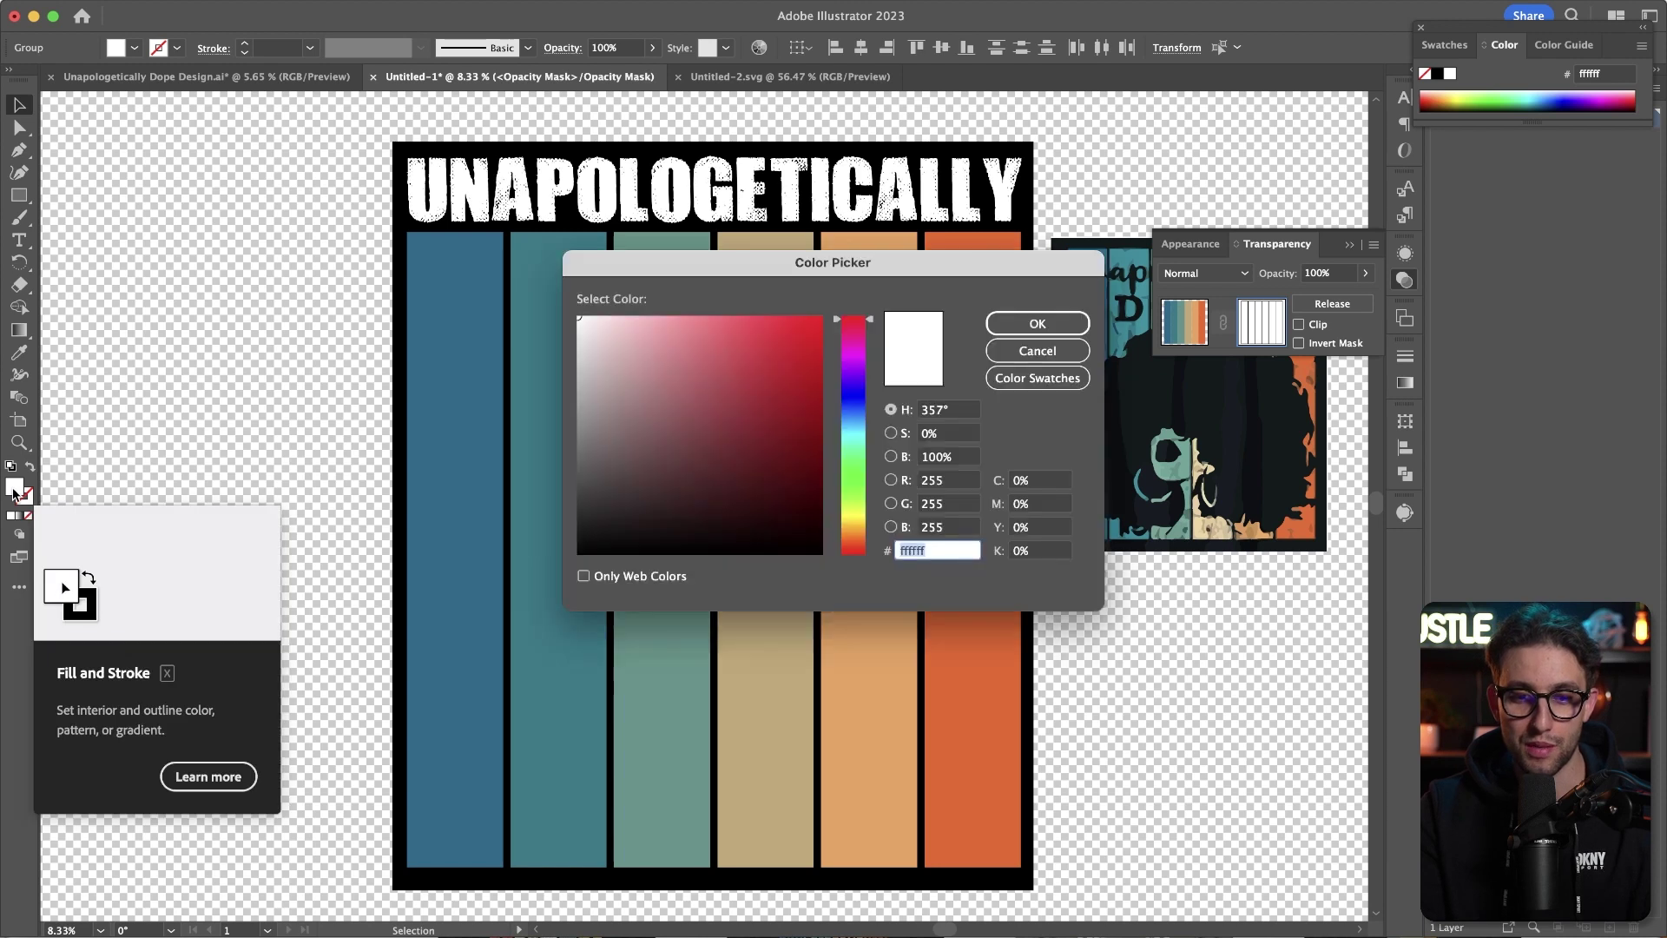
pyautogui.moveTo(685, 266); pyautogui.dragTo(1097, 163)
pyautogui.write('000000')
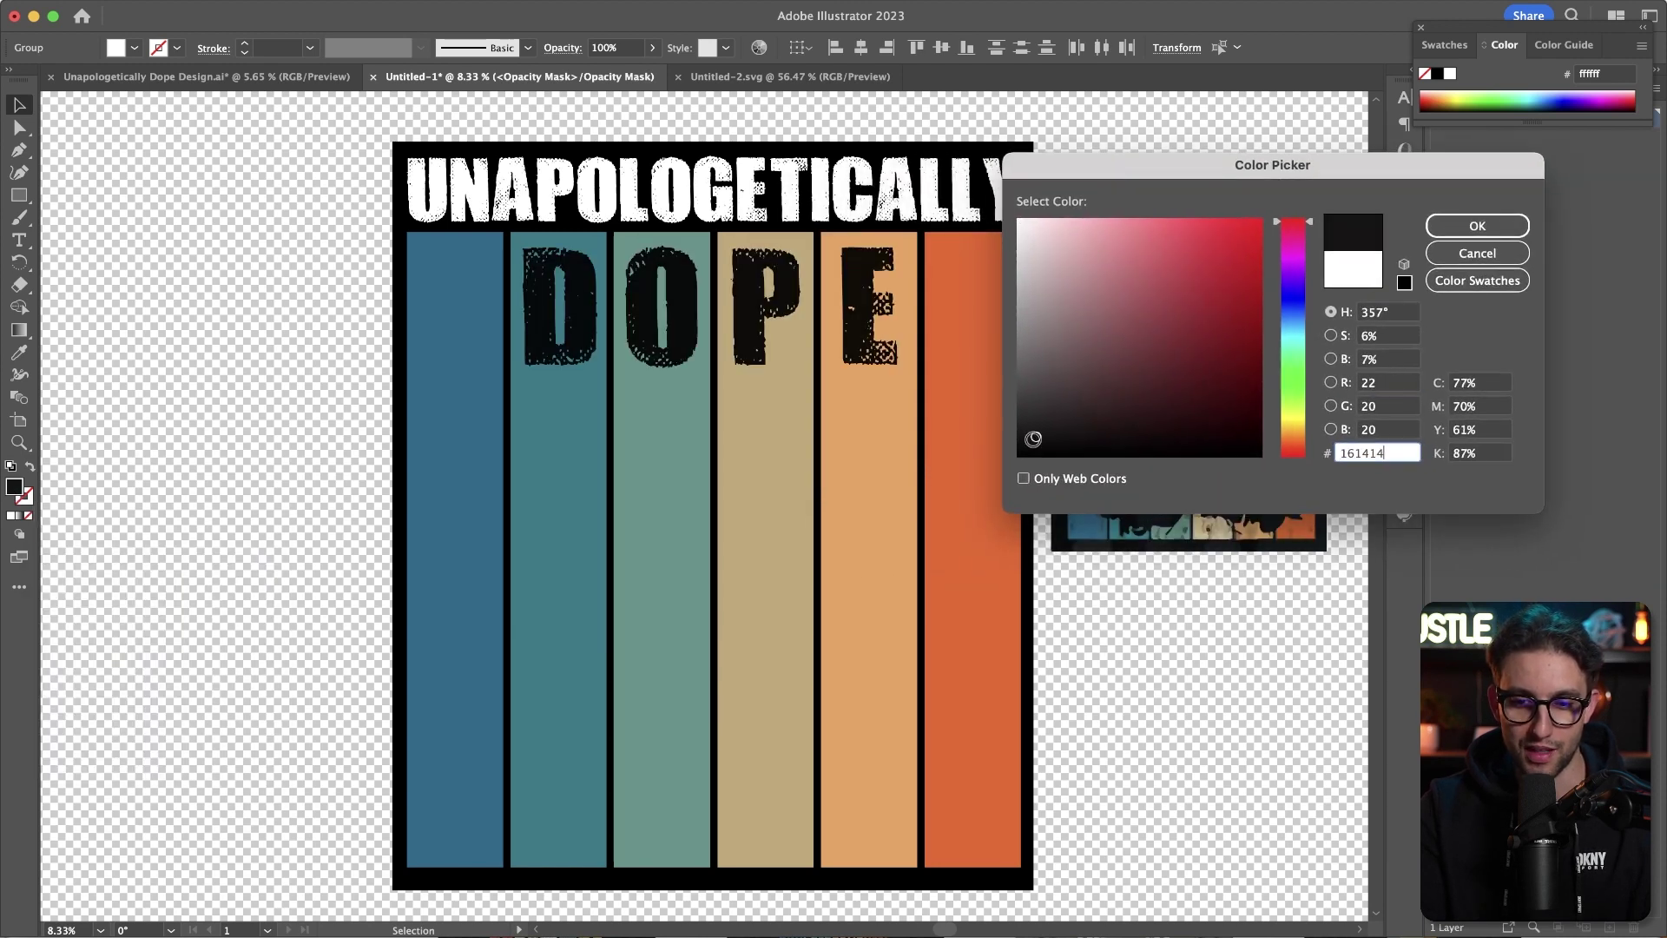
pyautogui.press('Return')
pyautogui.click(1188, 328)
pyautogui.click(1125, 123)
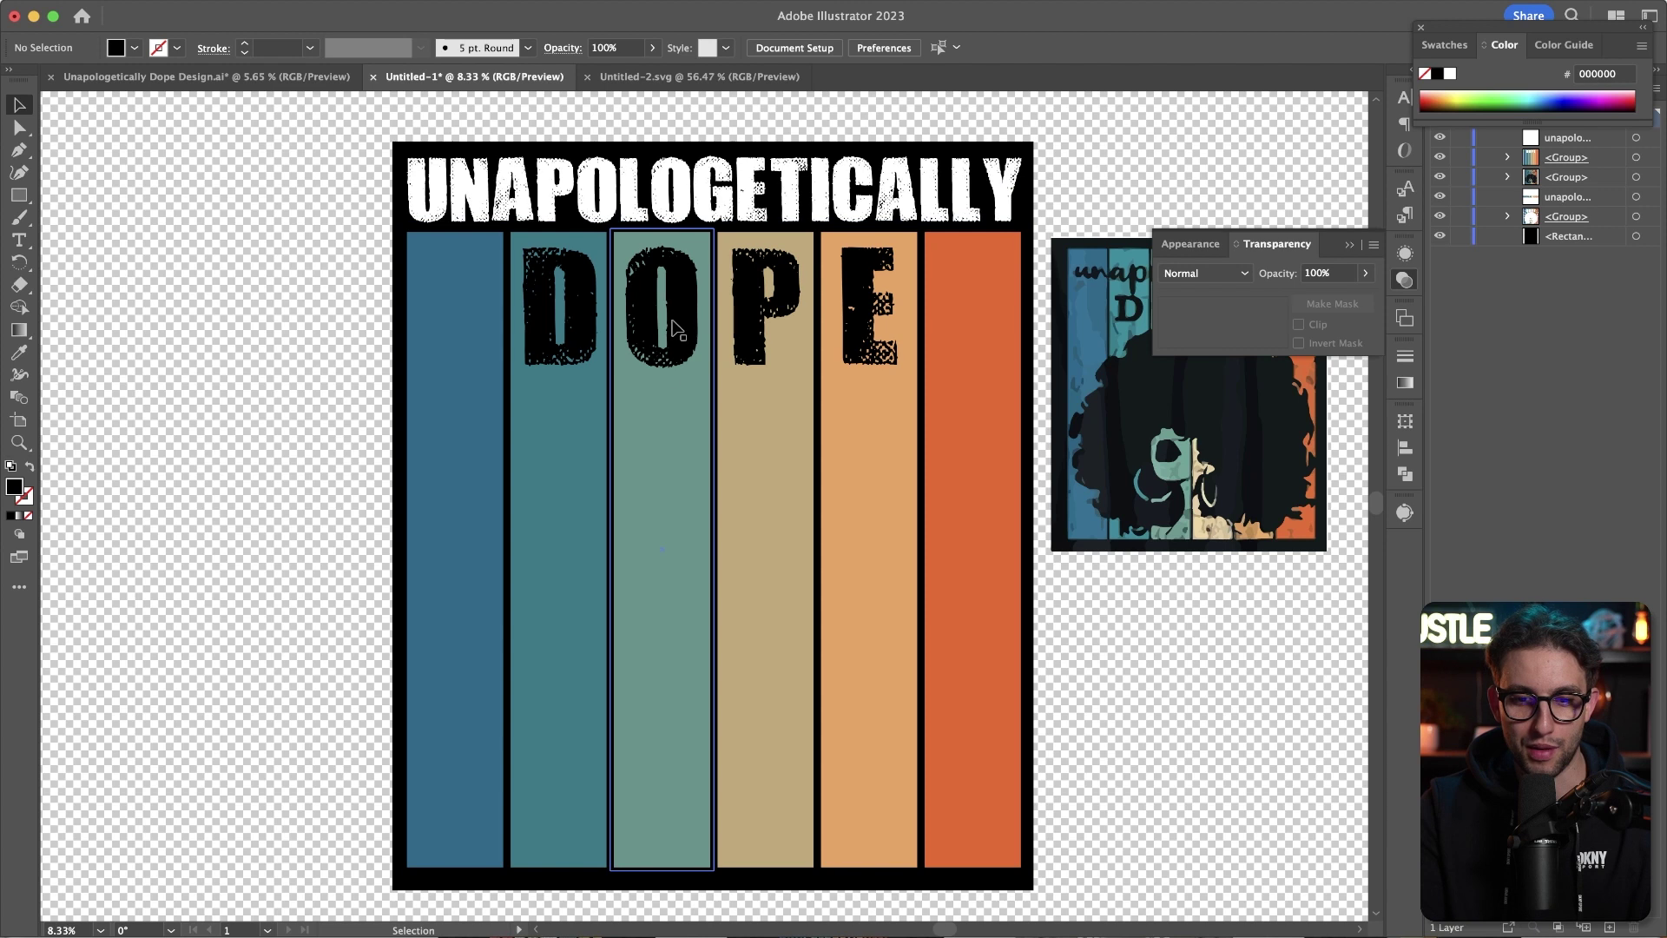
# Temporarily hide the black background rectangle to check the knocked-out letters and stripe gaps, and show it again.
pyautogui.click(1440, 237)
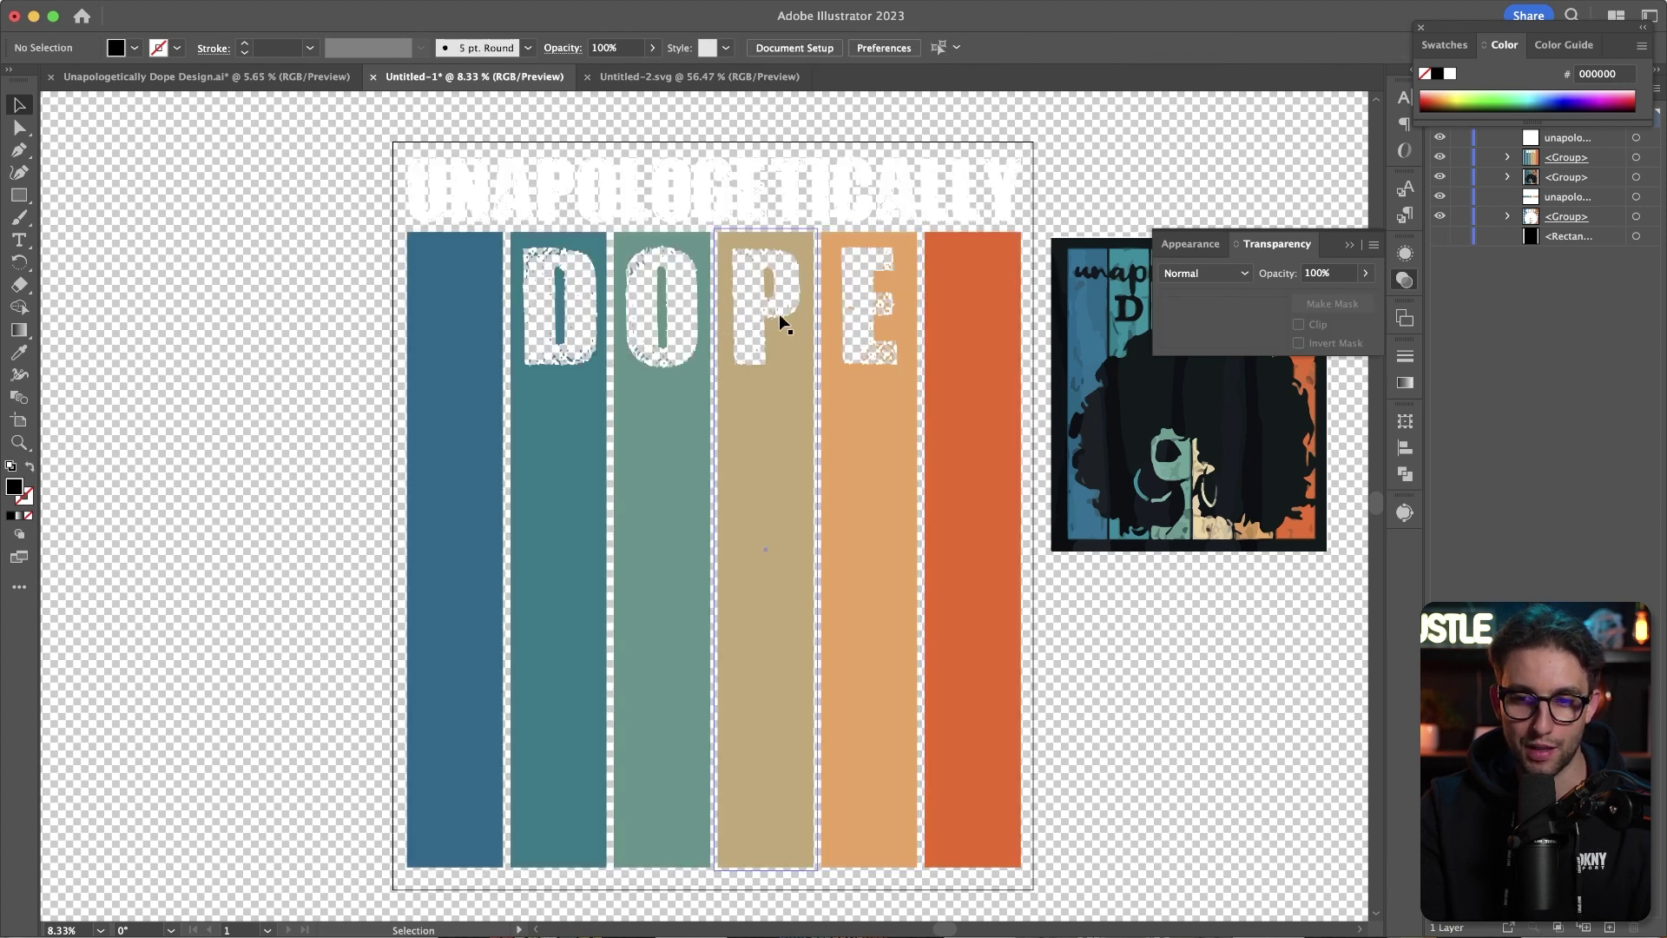
pyautogui.click(1439, 237)
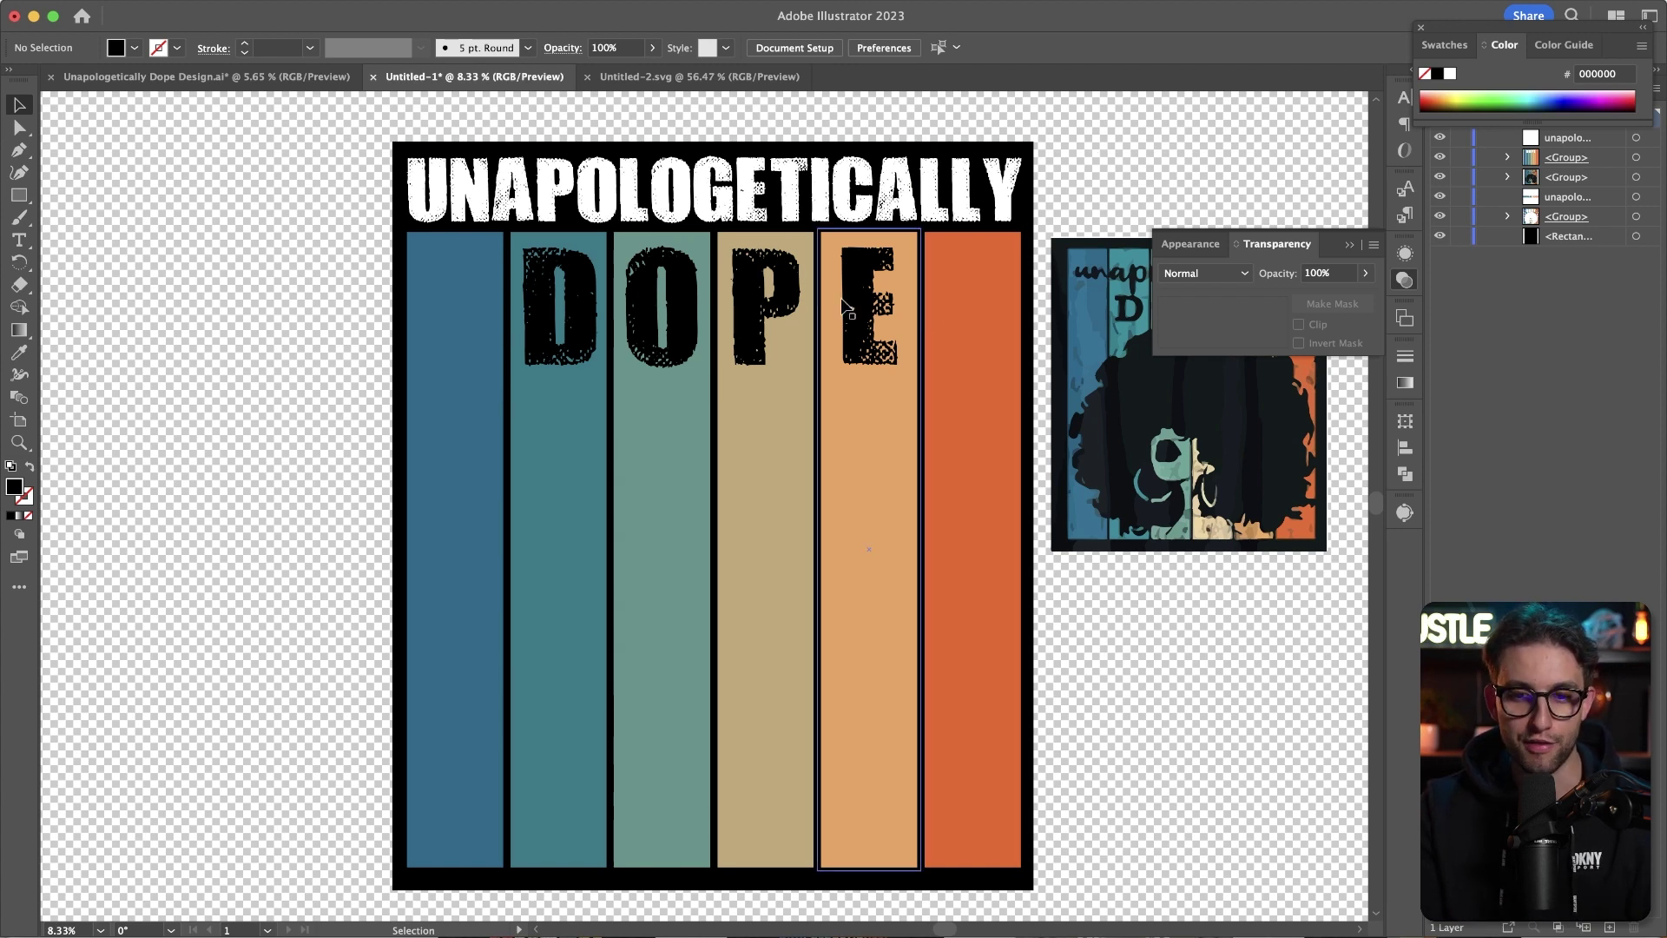
pyautogui.click(736, 421)
# Switch to the graphics marketplace in the browser, browse the "black history" results, and open the Juneteenth SVG Bundle.
pyautogui.click(438, 186)
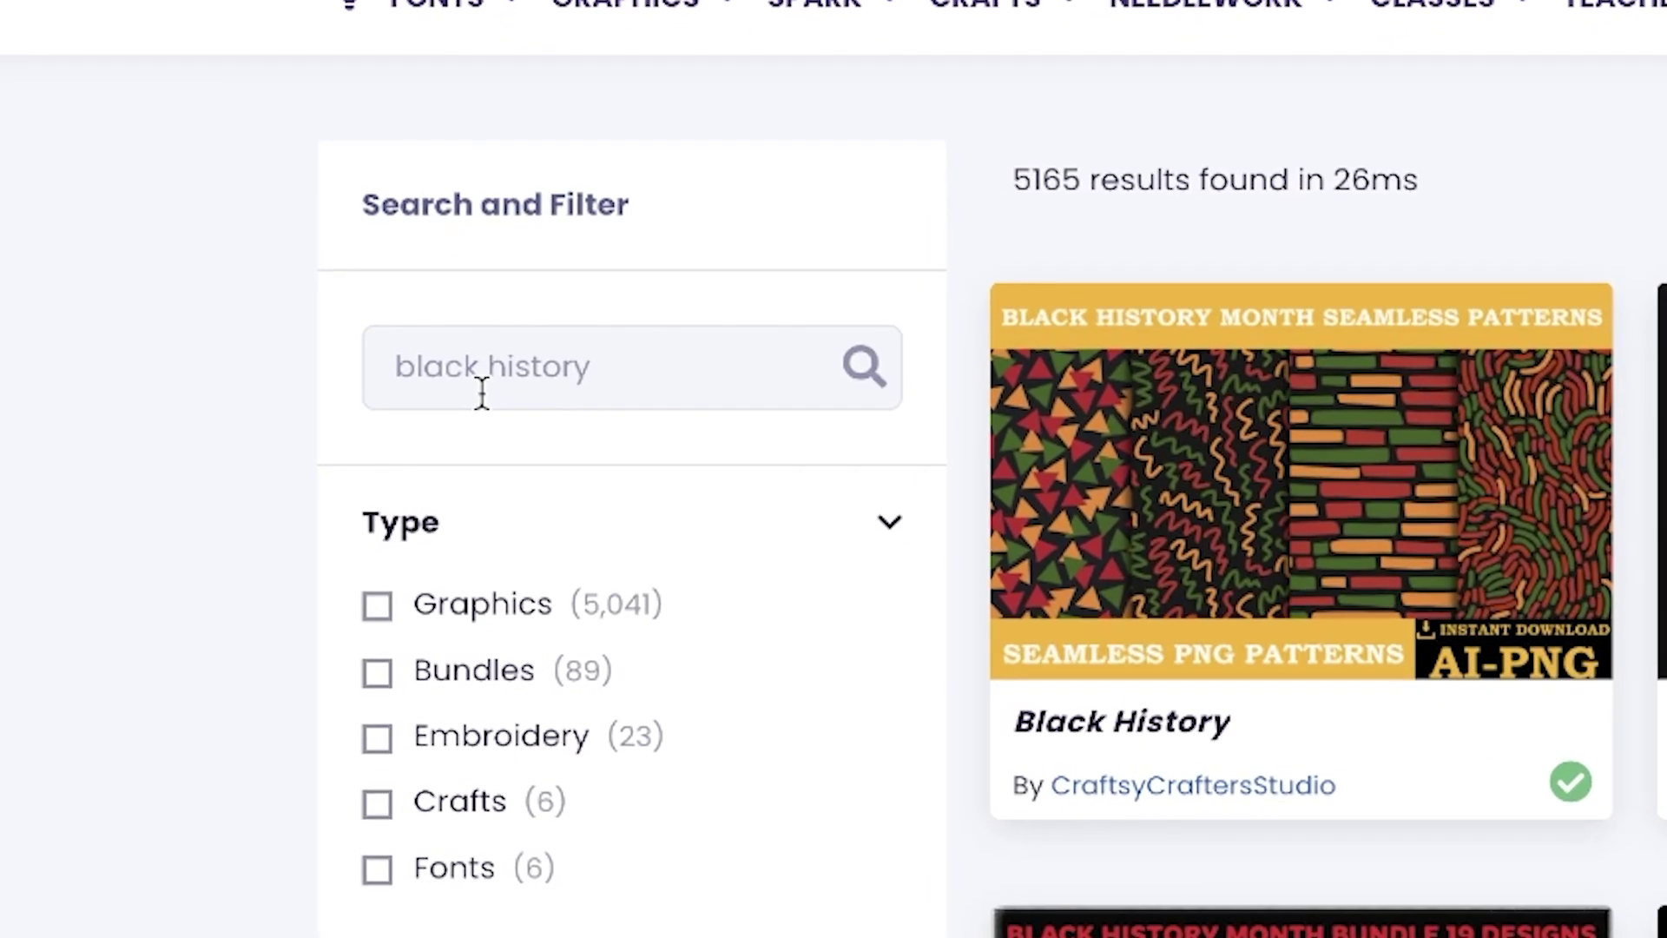
pyautogui.scroll(-4, 1469, 316)
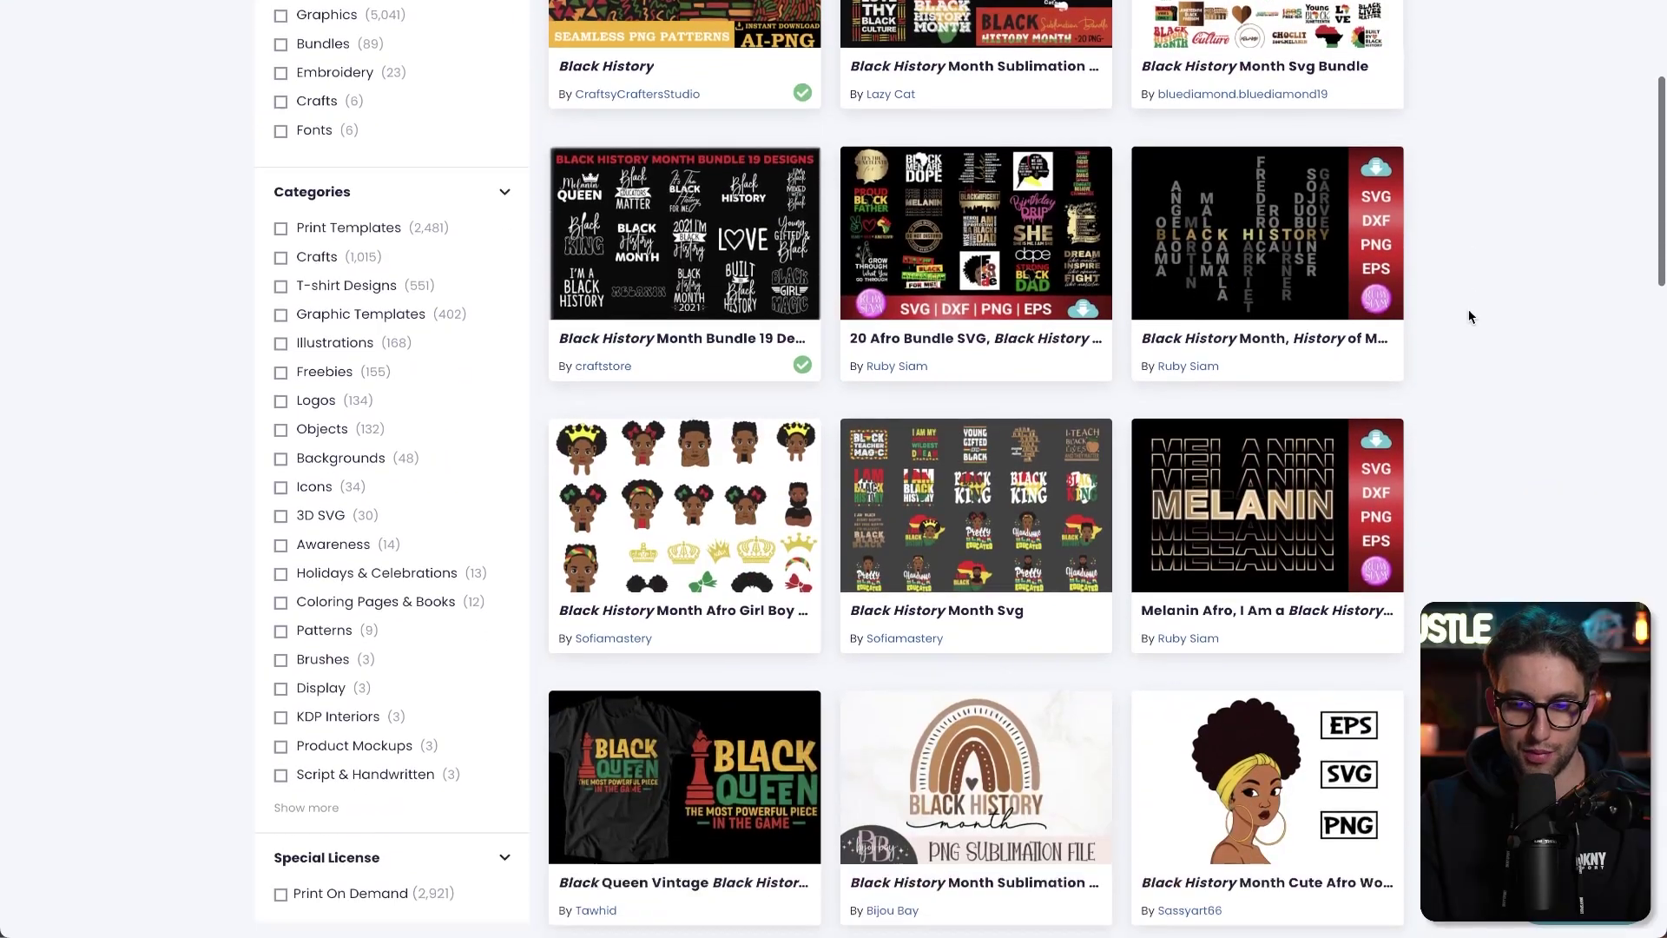
pyautogui.scroll(-6, 1469, 316)
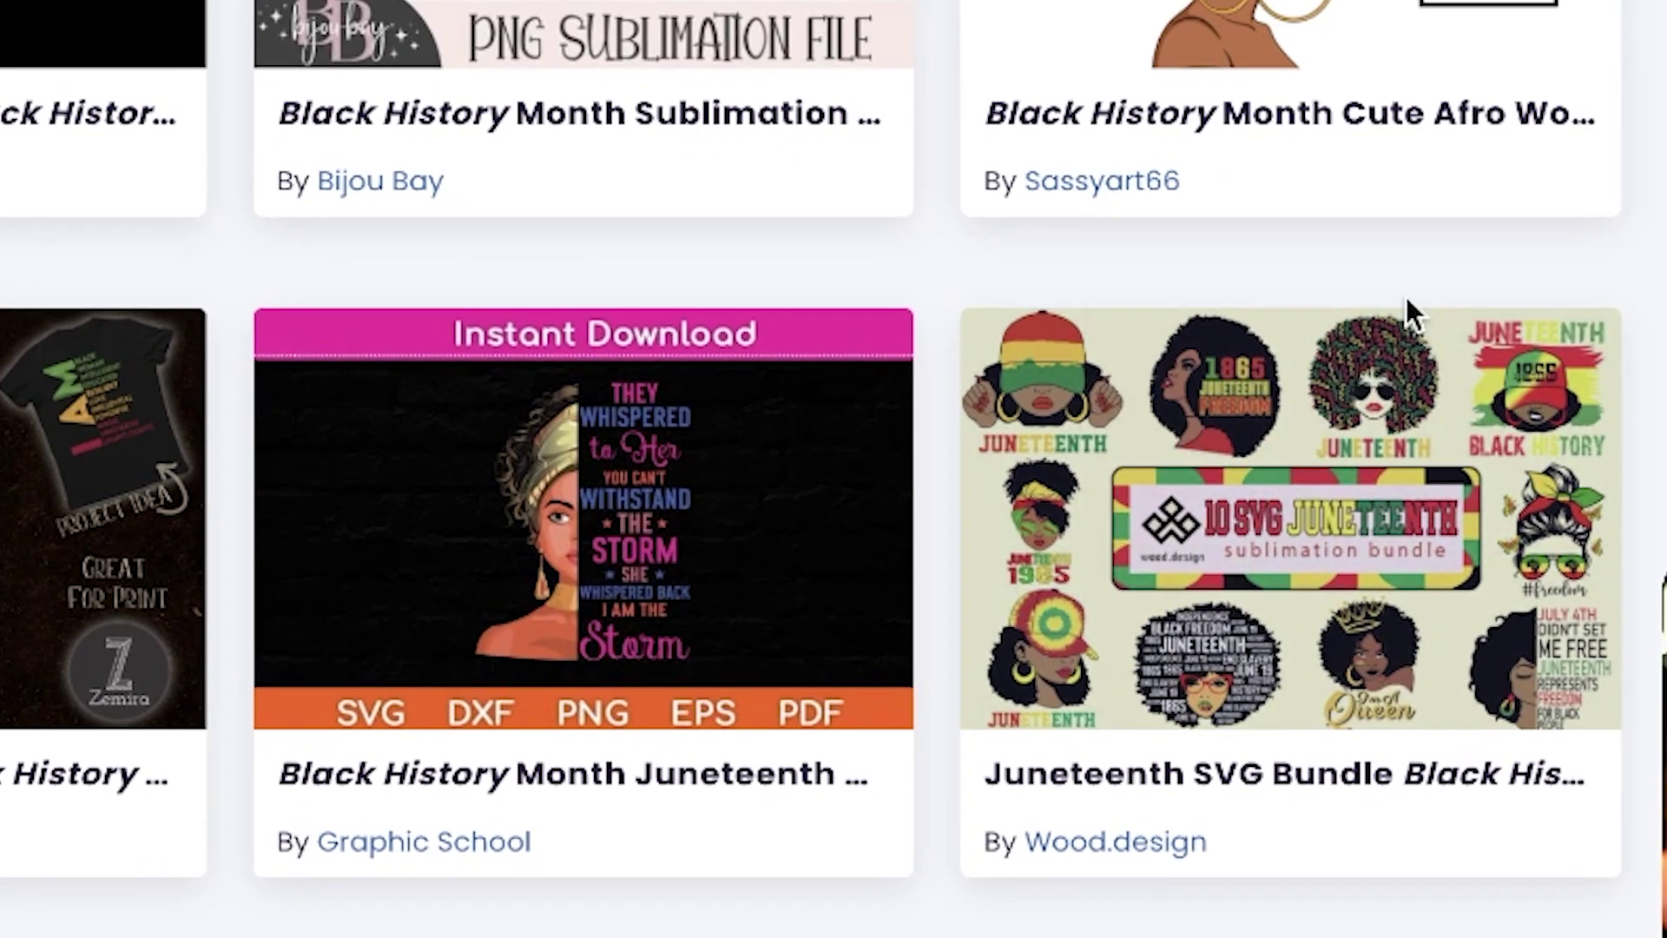
pyautogui.click(1370, 376)
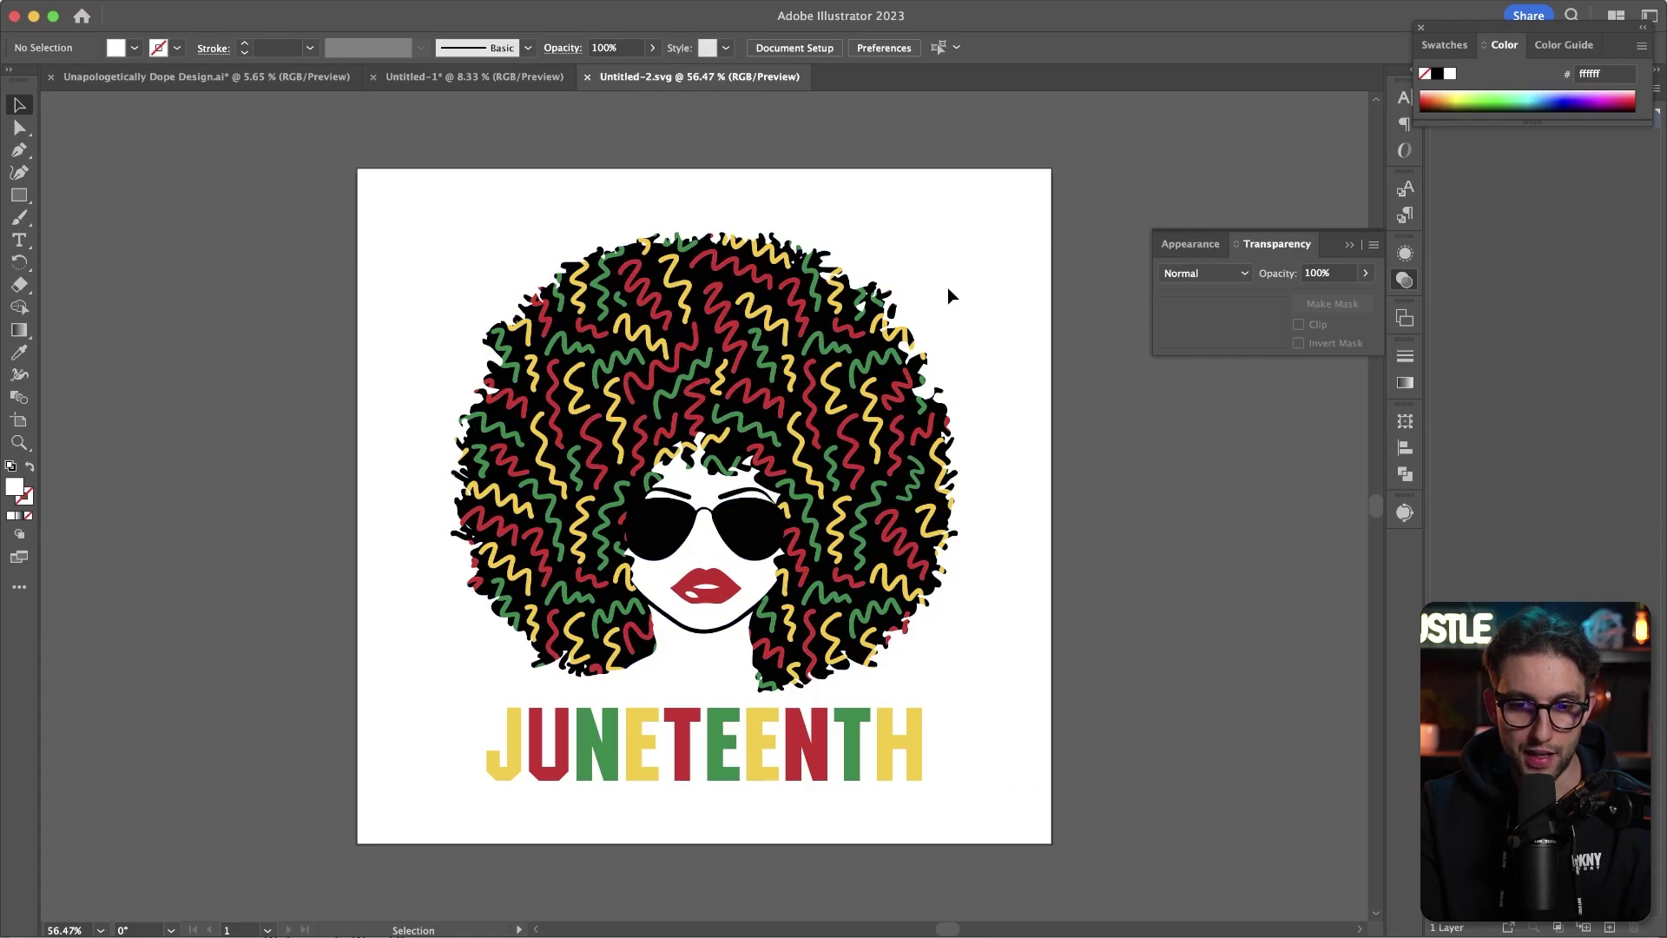
# Copy the afro woman illustration from Untitled-2.svg into the stripe design and enlarge it over the lower part of the stripes.
pyautogui.click(736, 345)
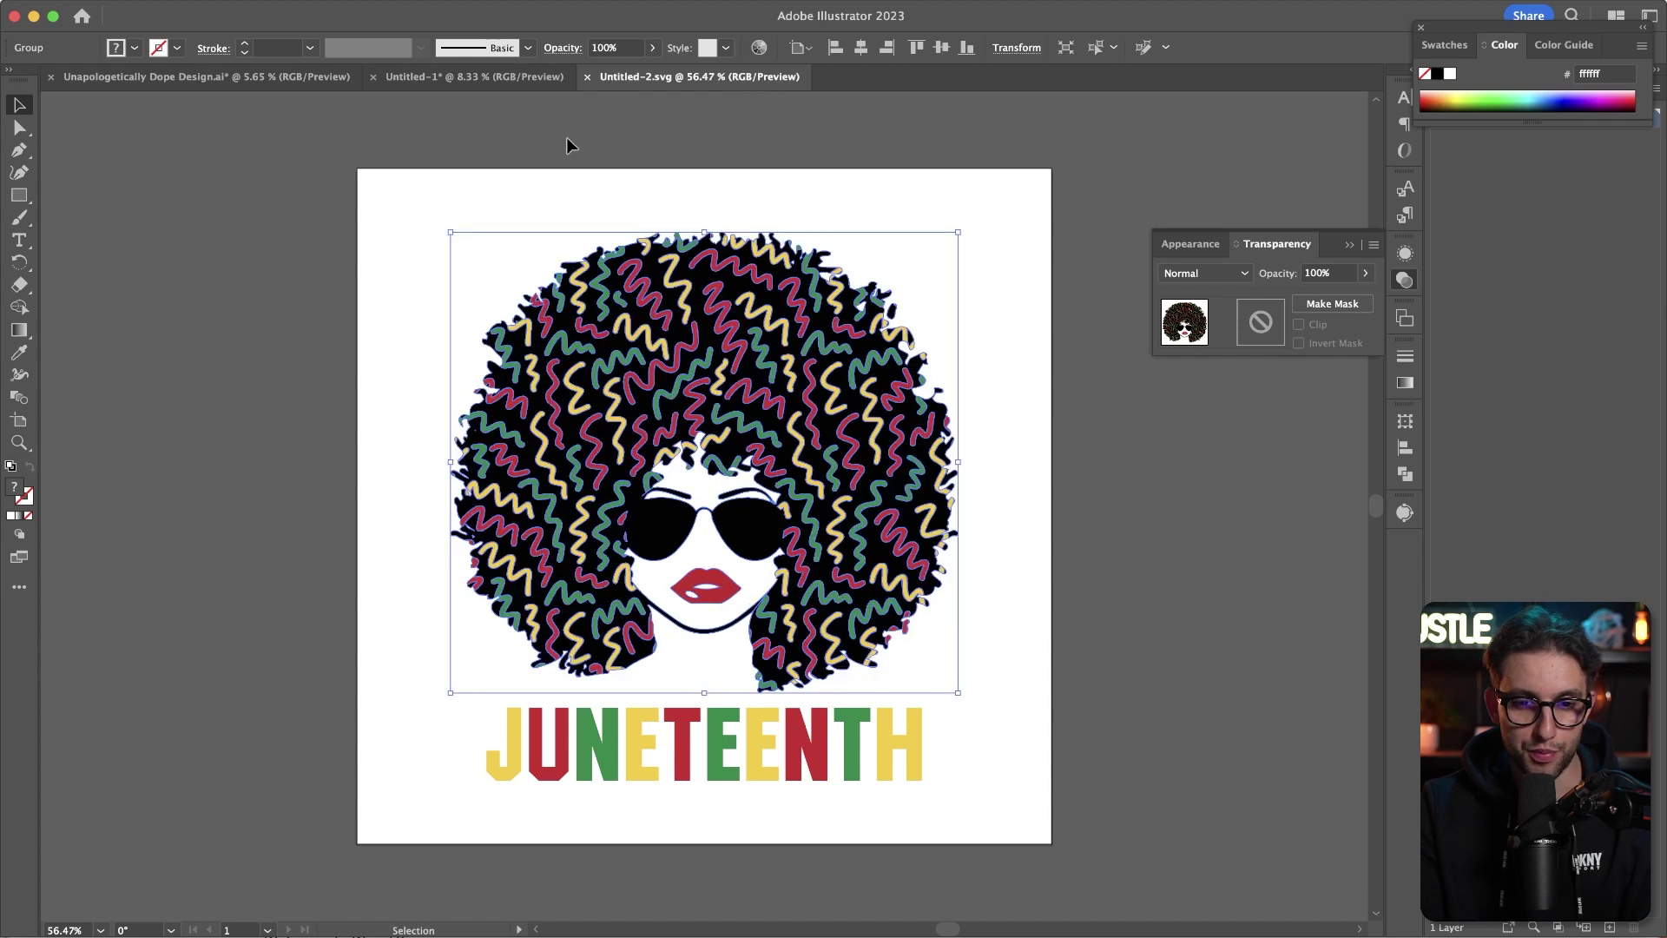
pyautogui.click(486, 77)
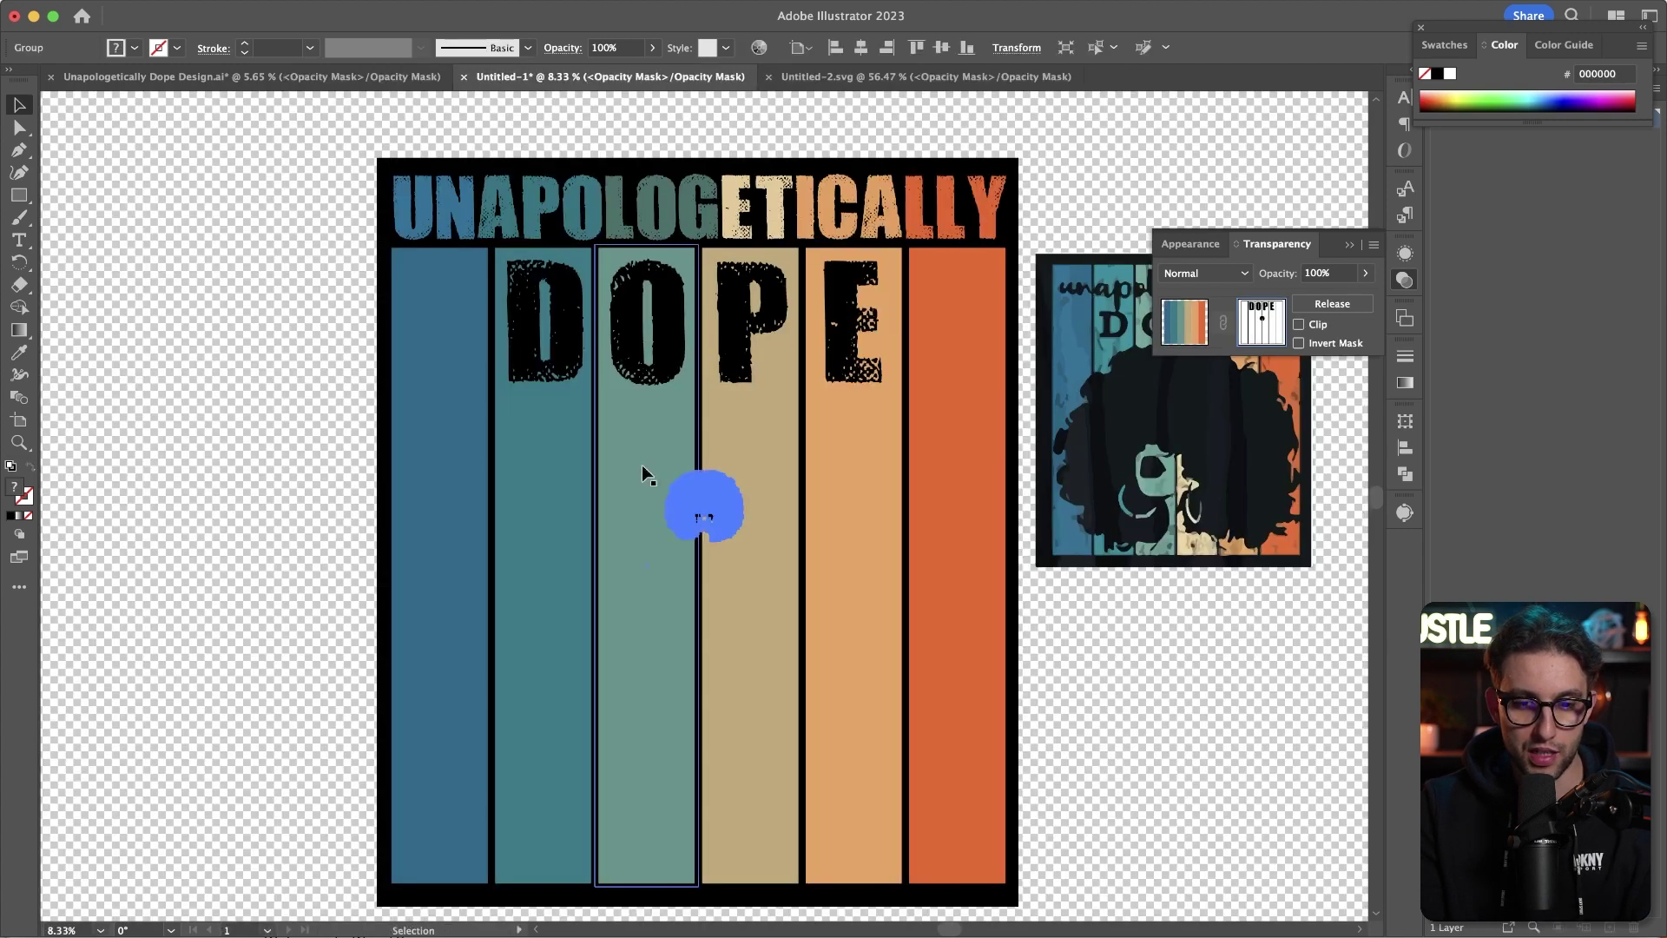
pyautogui.moveTo(704, 540); pyautogui.dragTo(704, 894)
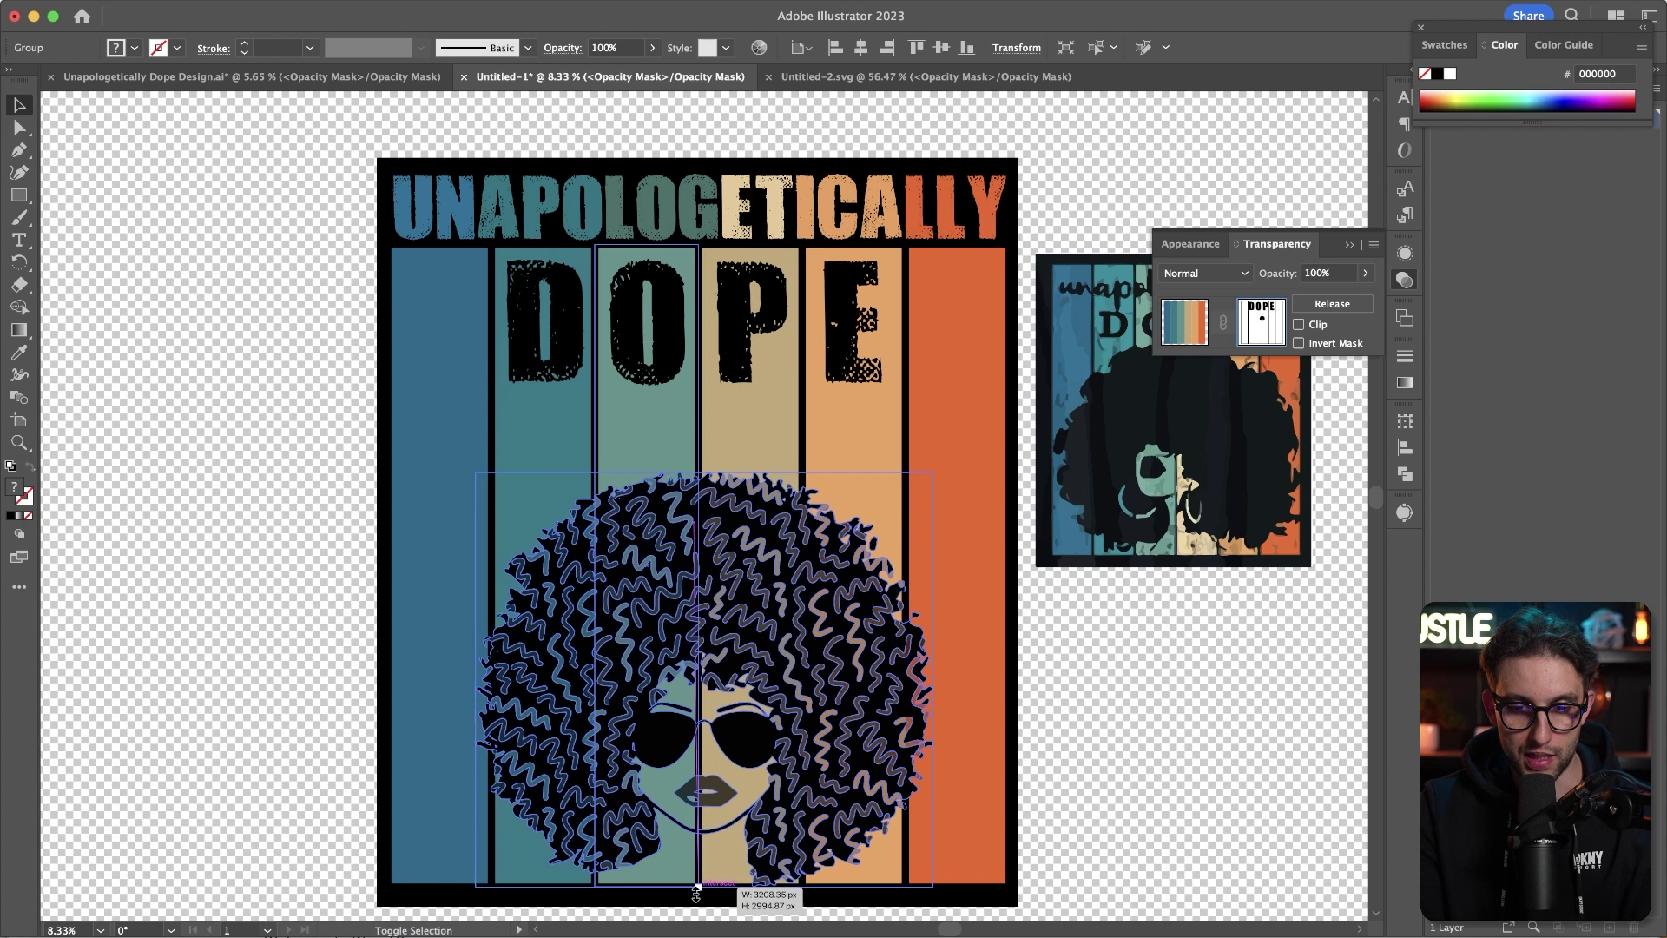
pyautogui.press('super+z')
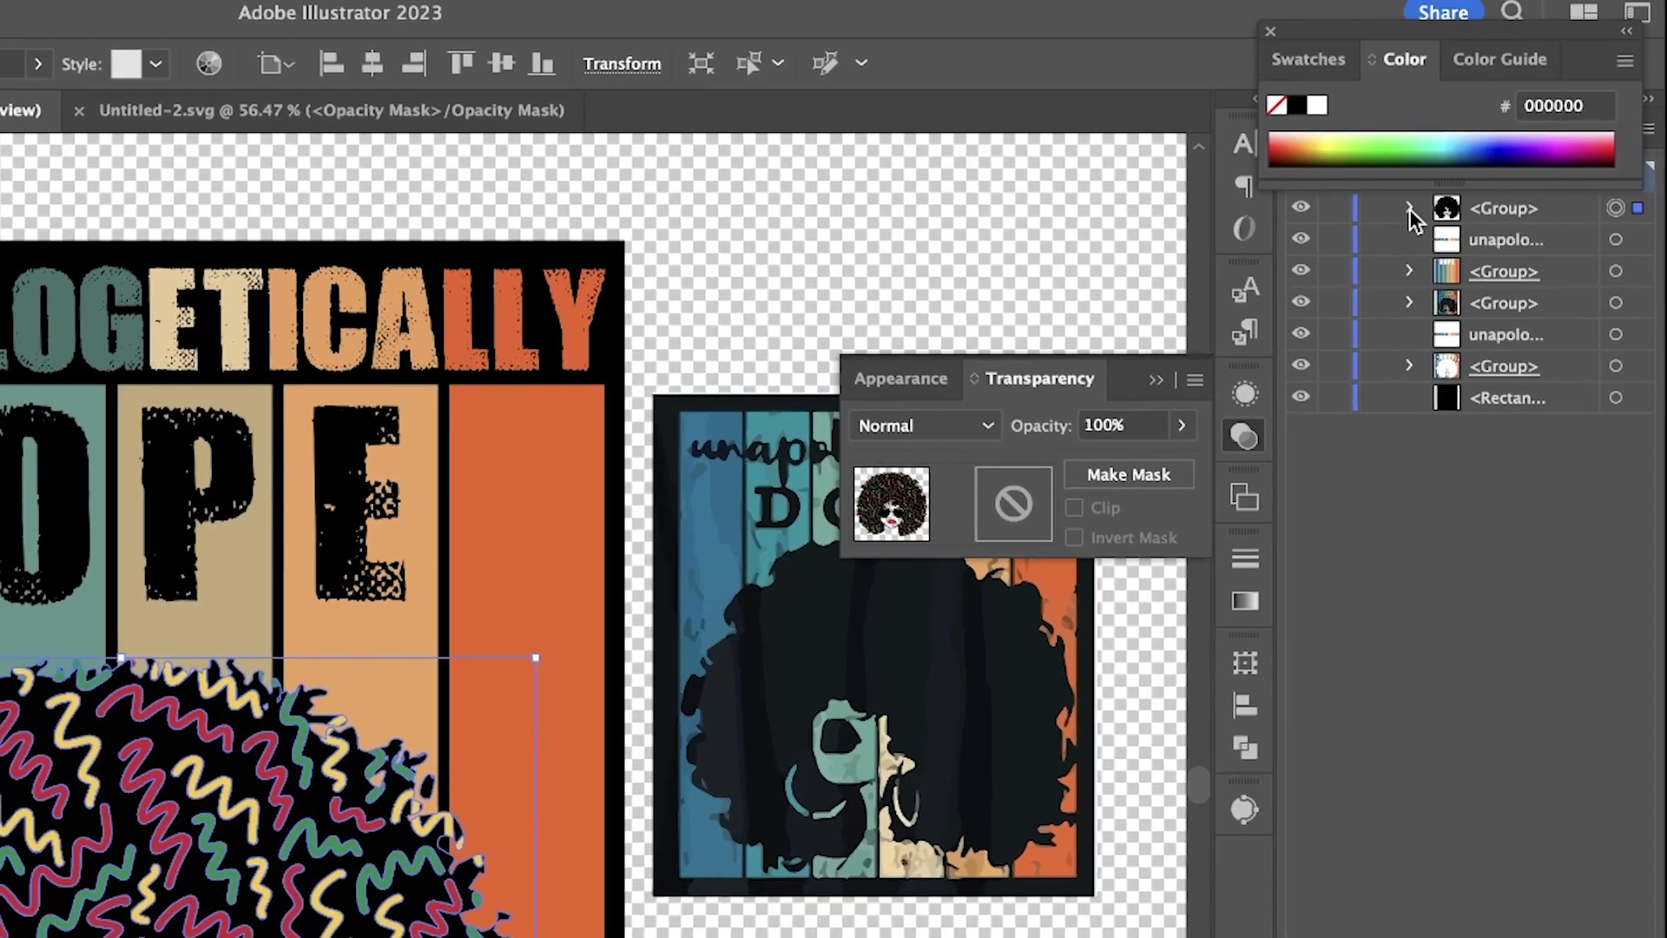
# Expand the afro woman group in the layers and temporarily hide its green and yellow hair squiggles to identify them.
pyautogui.click(1507, 137)
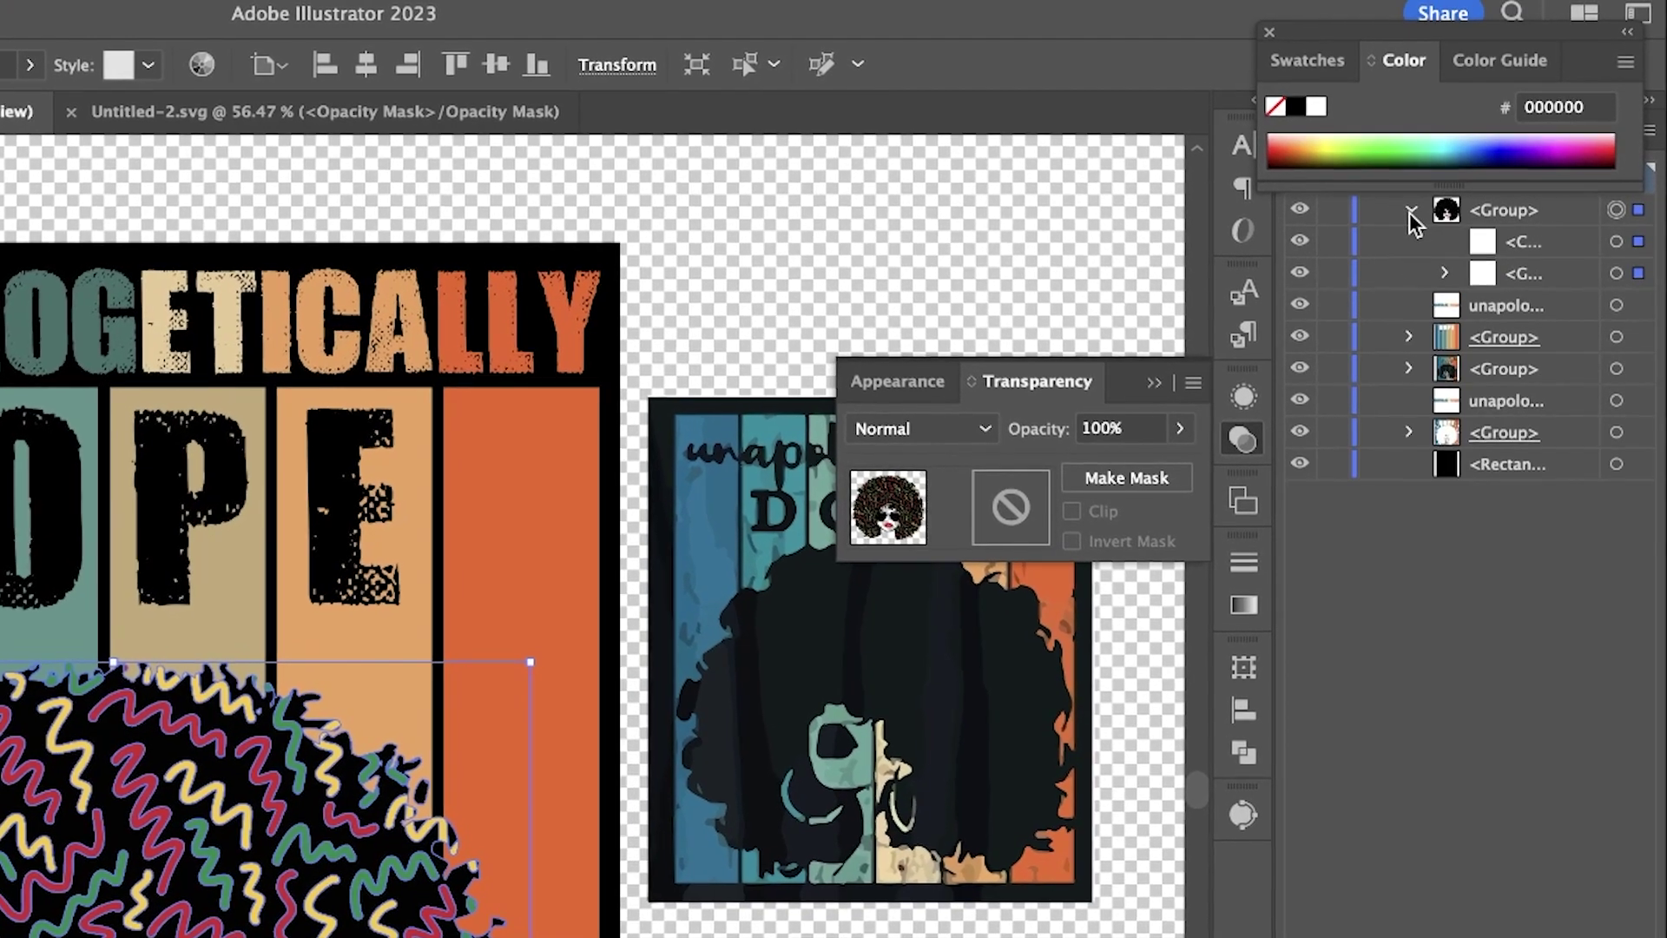
pyautogui.click(1444, 276)
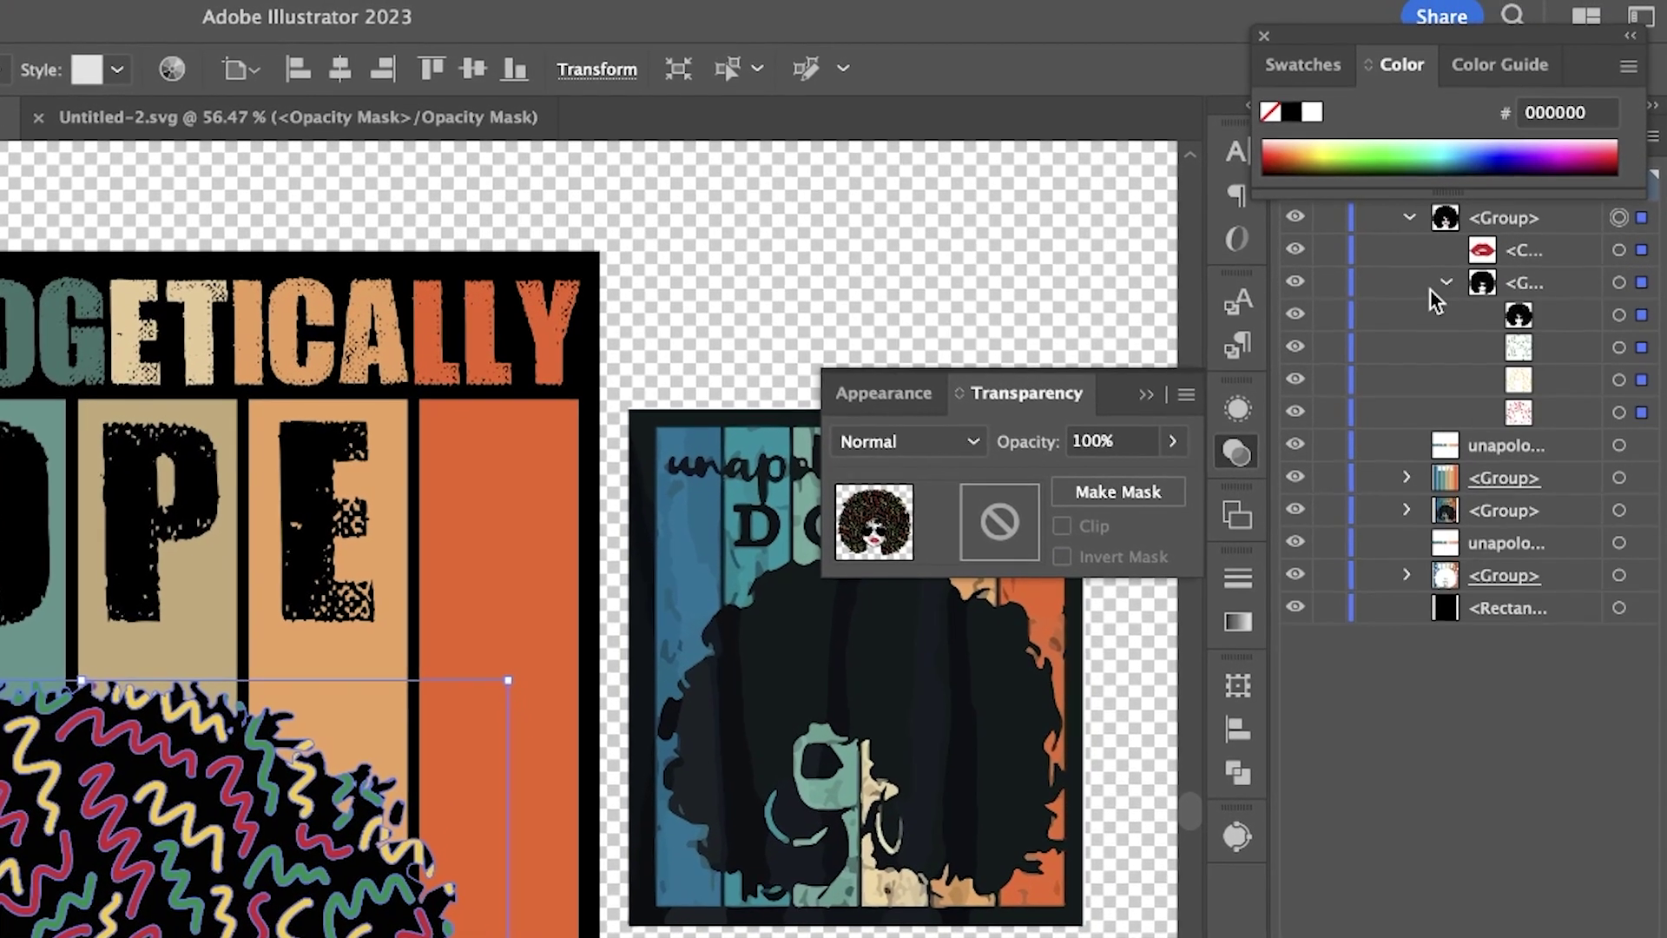
pyautogui.click(1620, 350)
pyautogui.click(1293, 350)
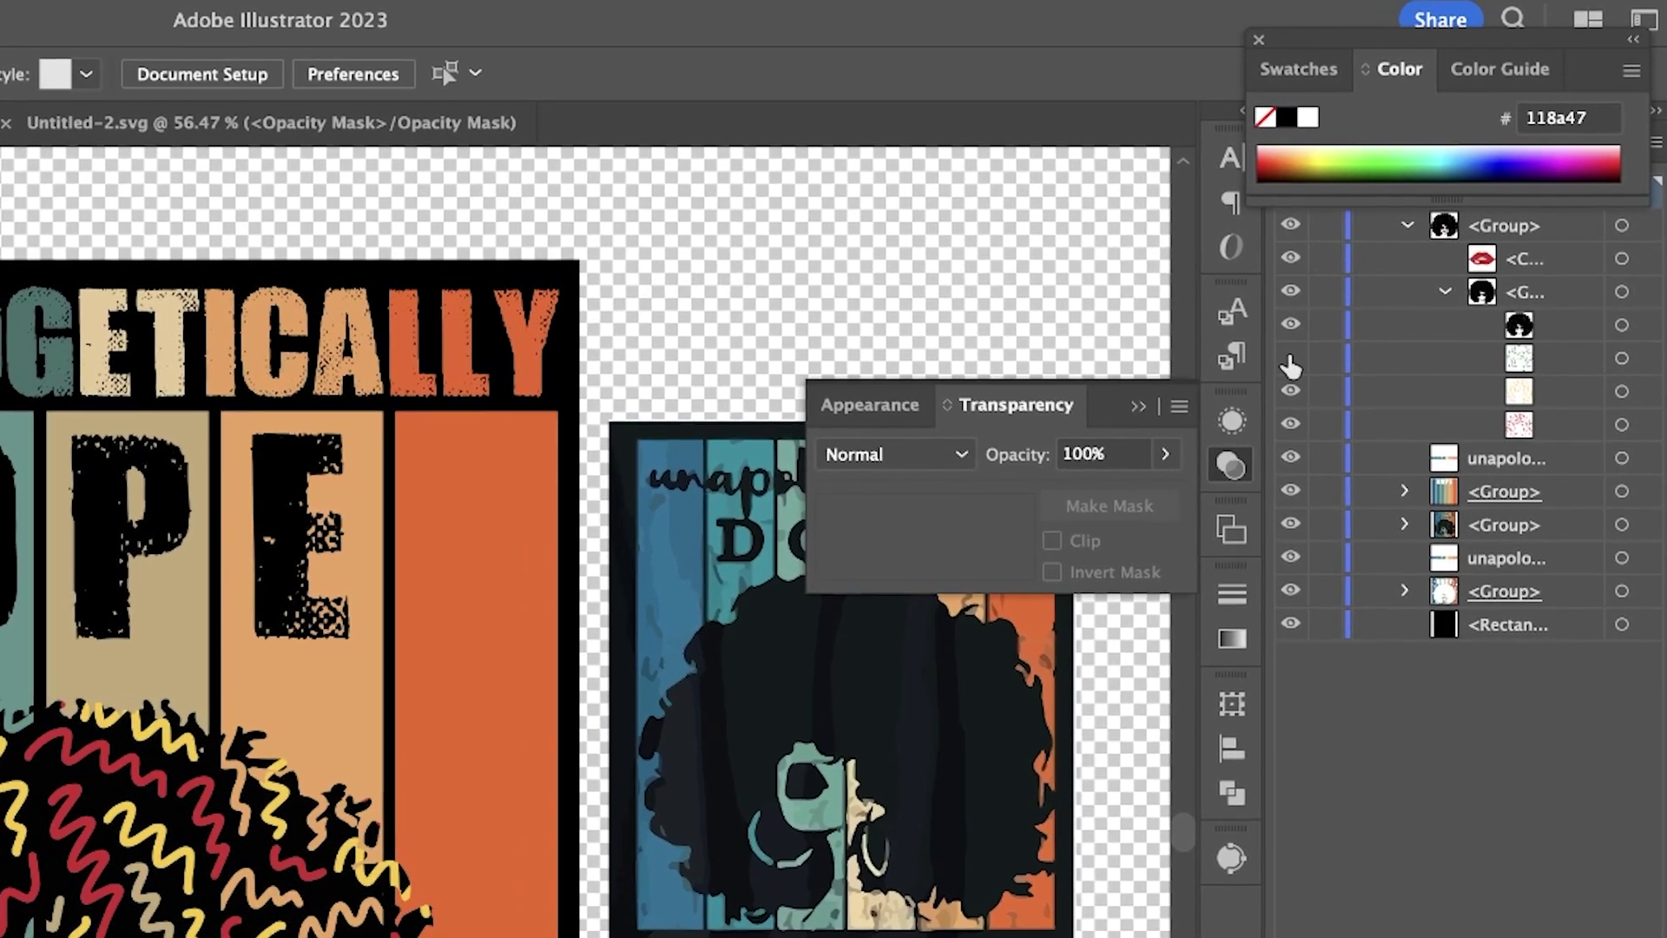
pyautogui.click(1288, 395)
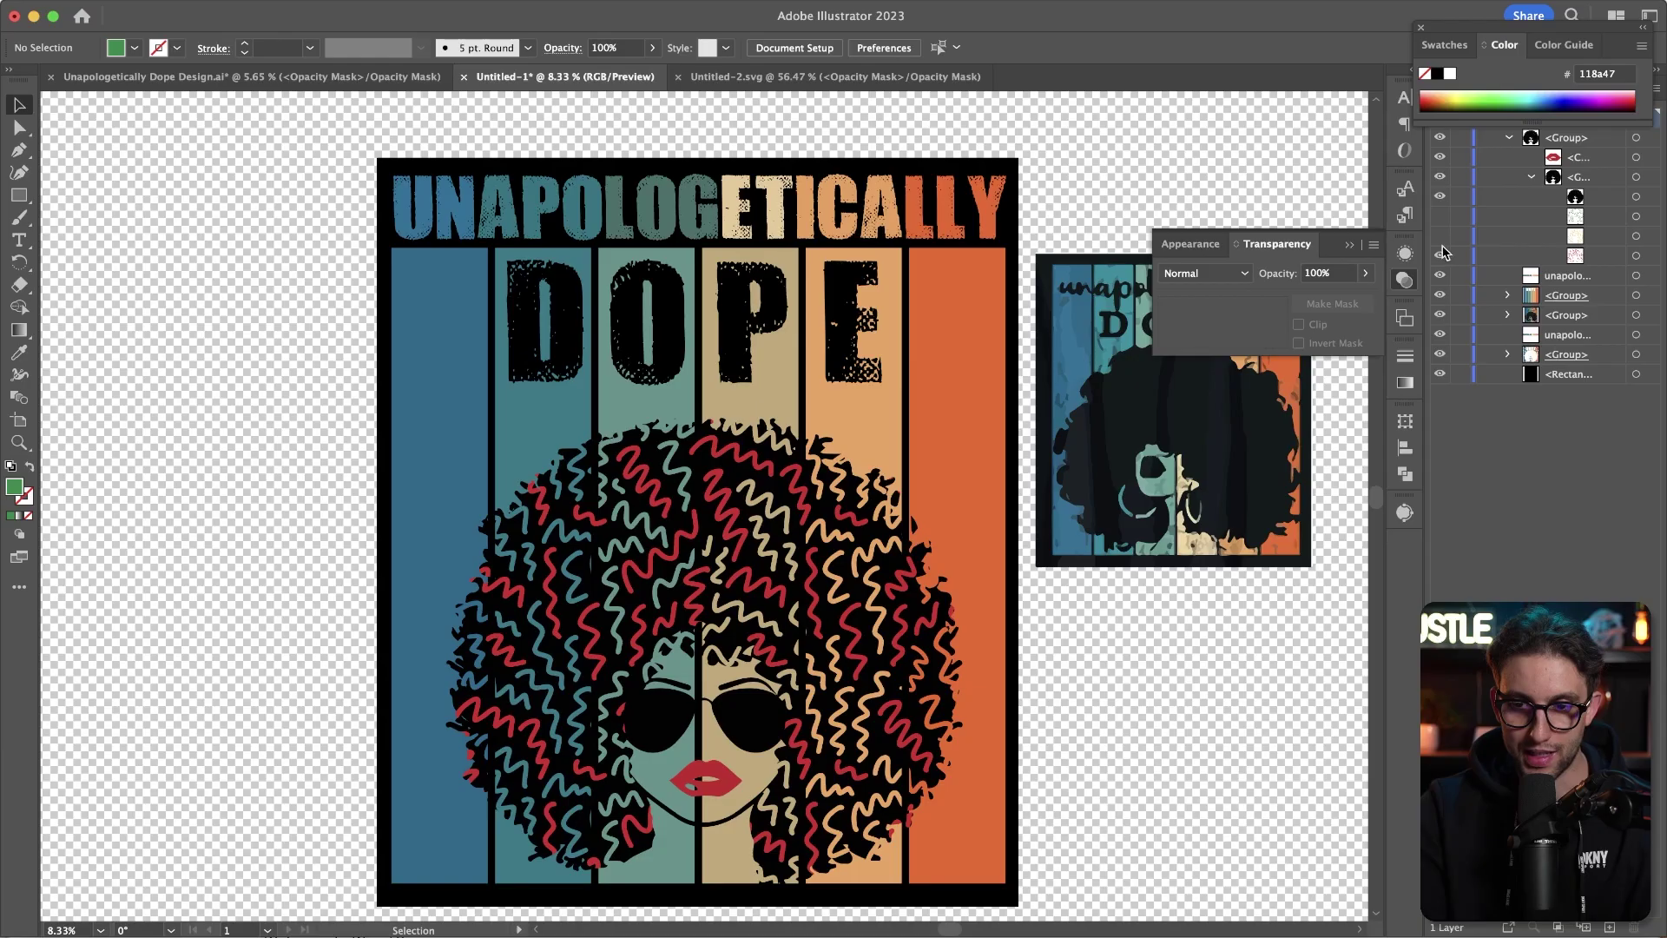
pyautogui.click(1439, 216)
# Select the green, yellow and red hair squiggle paths together and fill them with black (000000).
pyautogui.click(1635, 216)
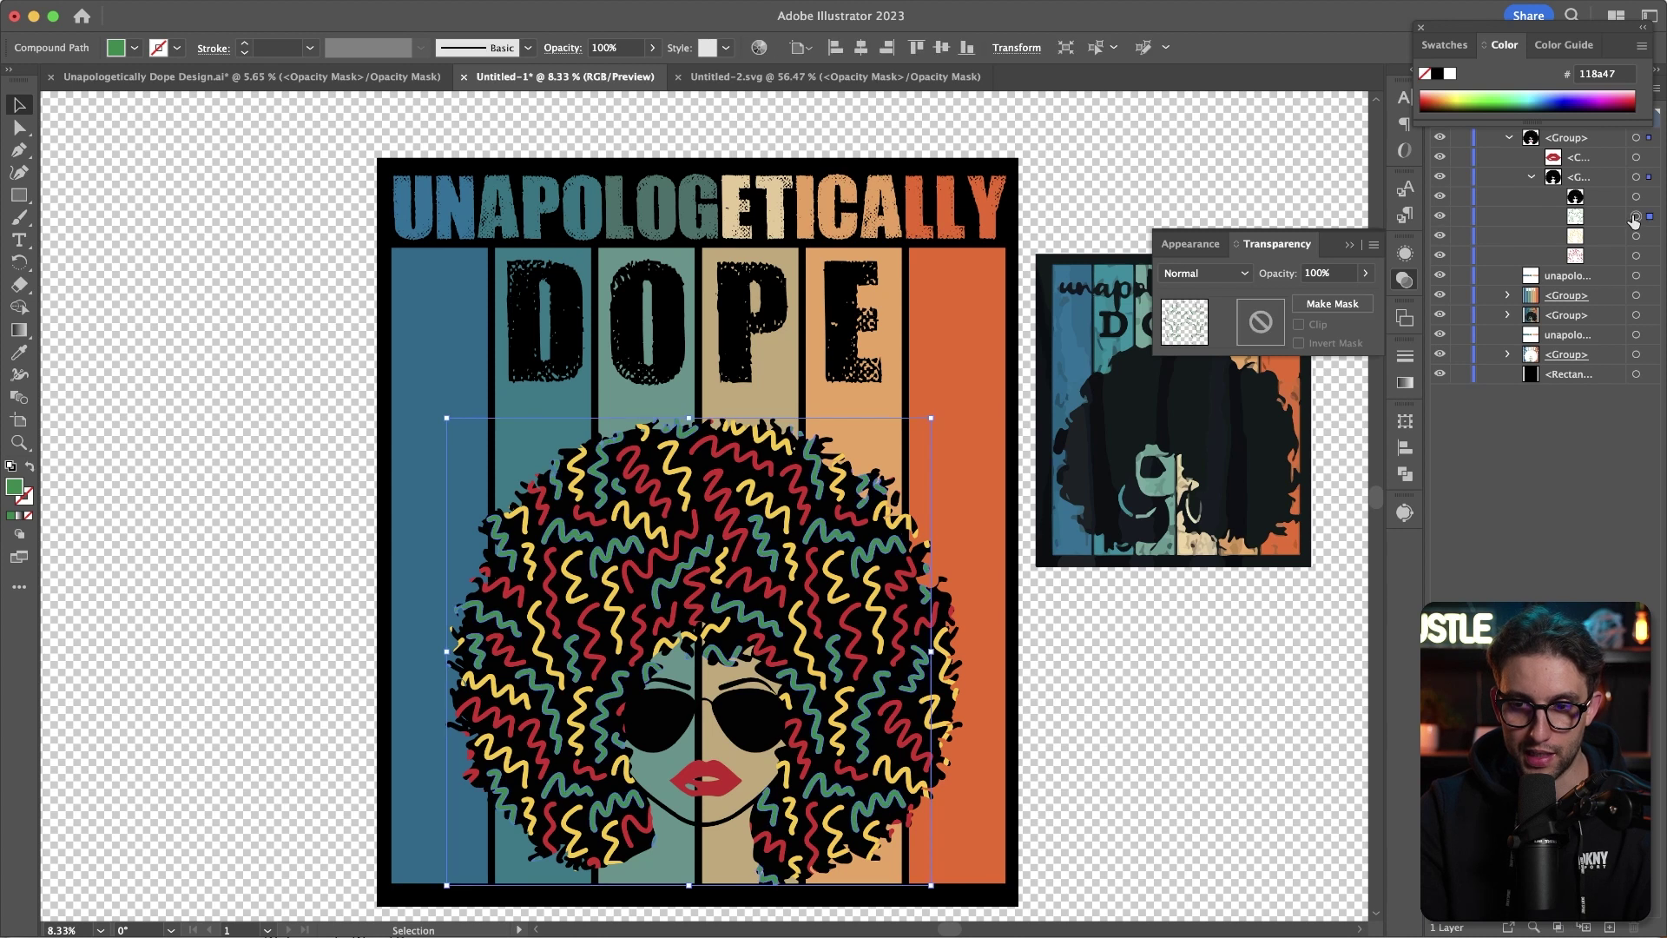
pyautogui.keyDown('shift'); pyautogui.click(1636, 257); pyautogui.keyUp('shift')
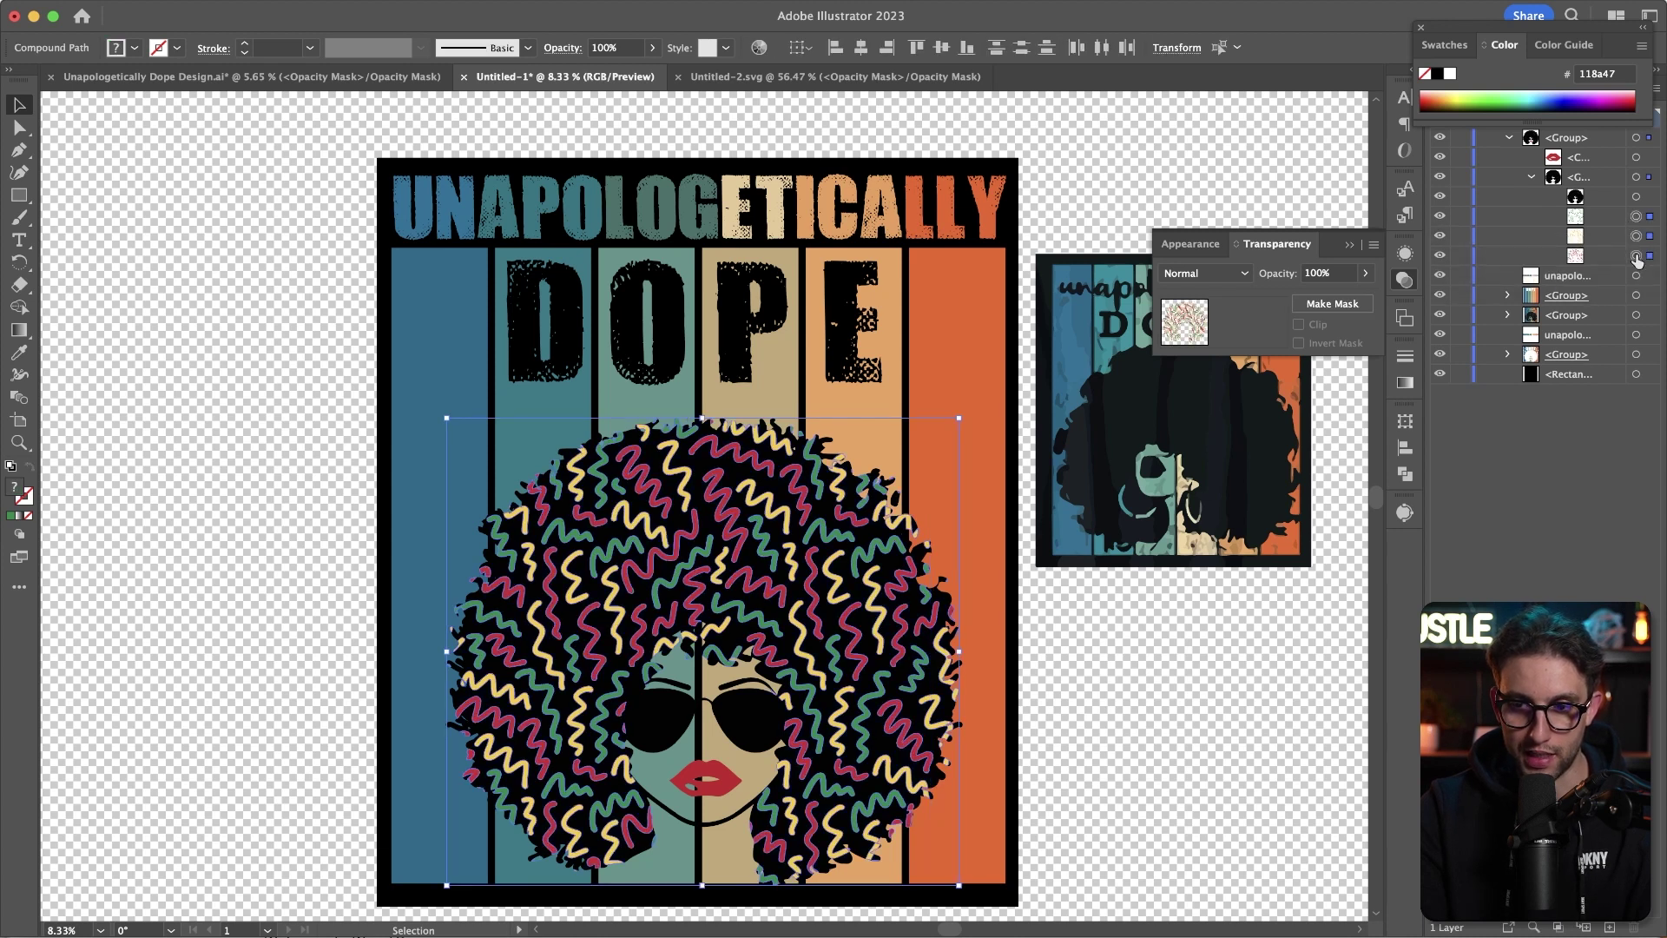
pyautogui.doubleClick(18, 489)
pyautogui.click(1017, 458)
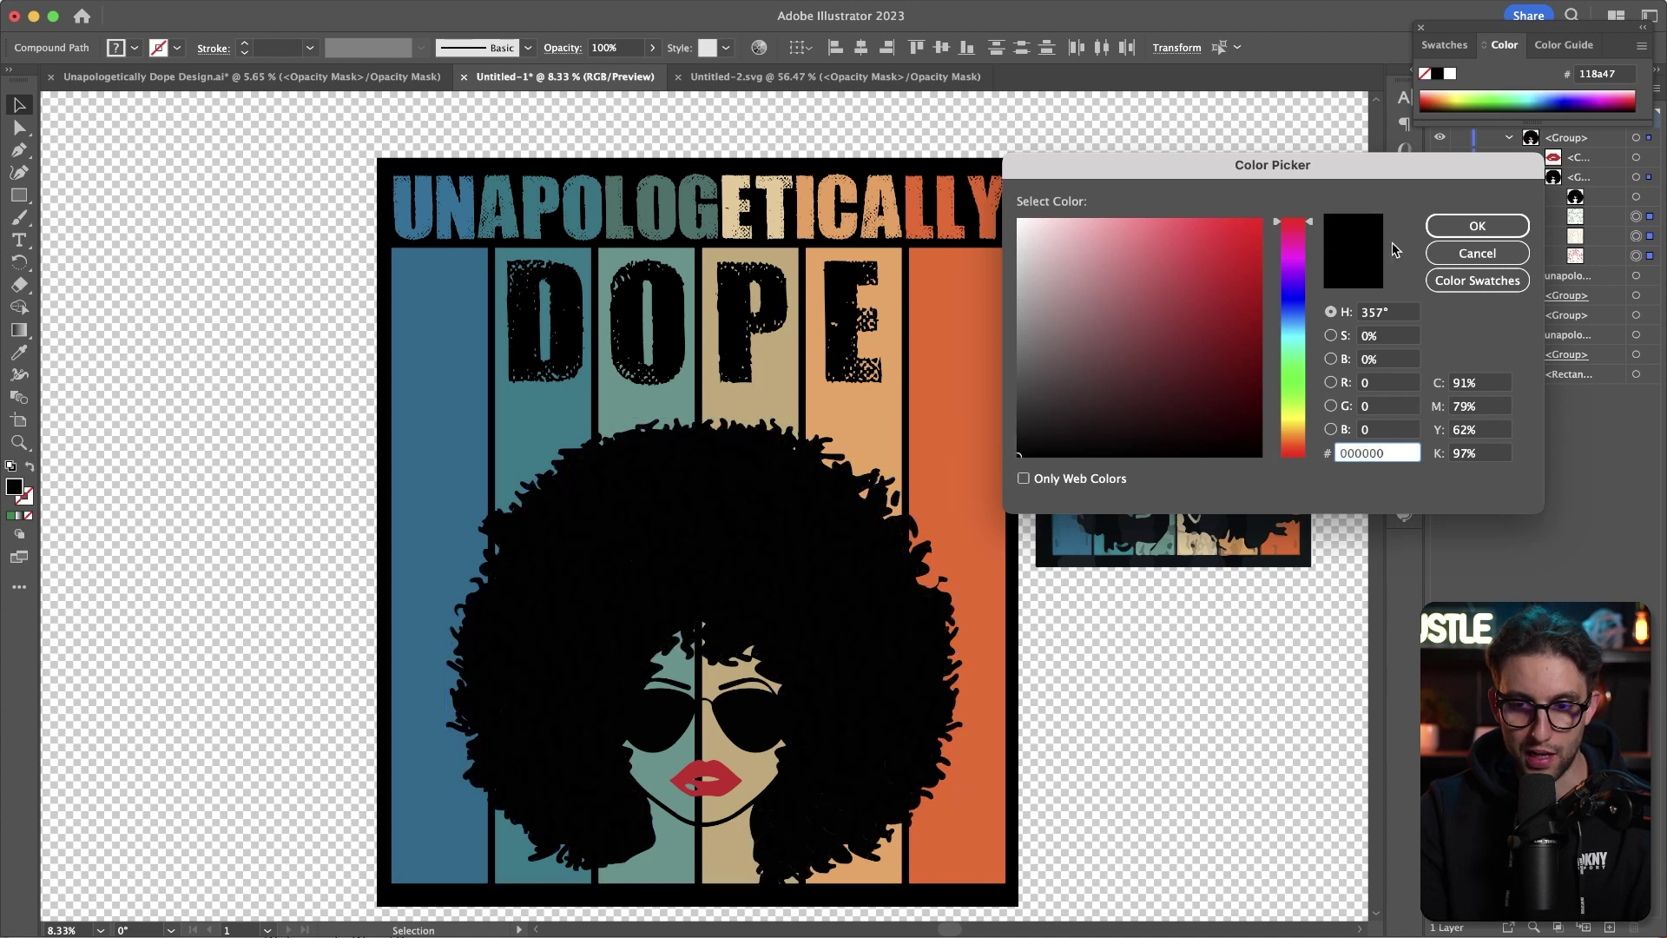
pyautogui.click(1477, 226)
pyautogui.click(1216, 662)
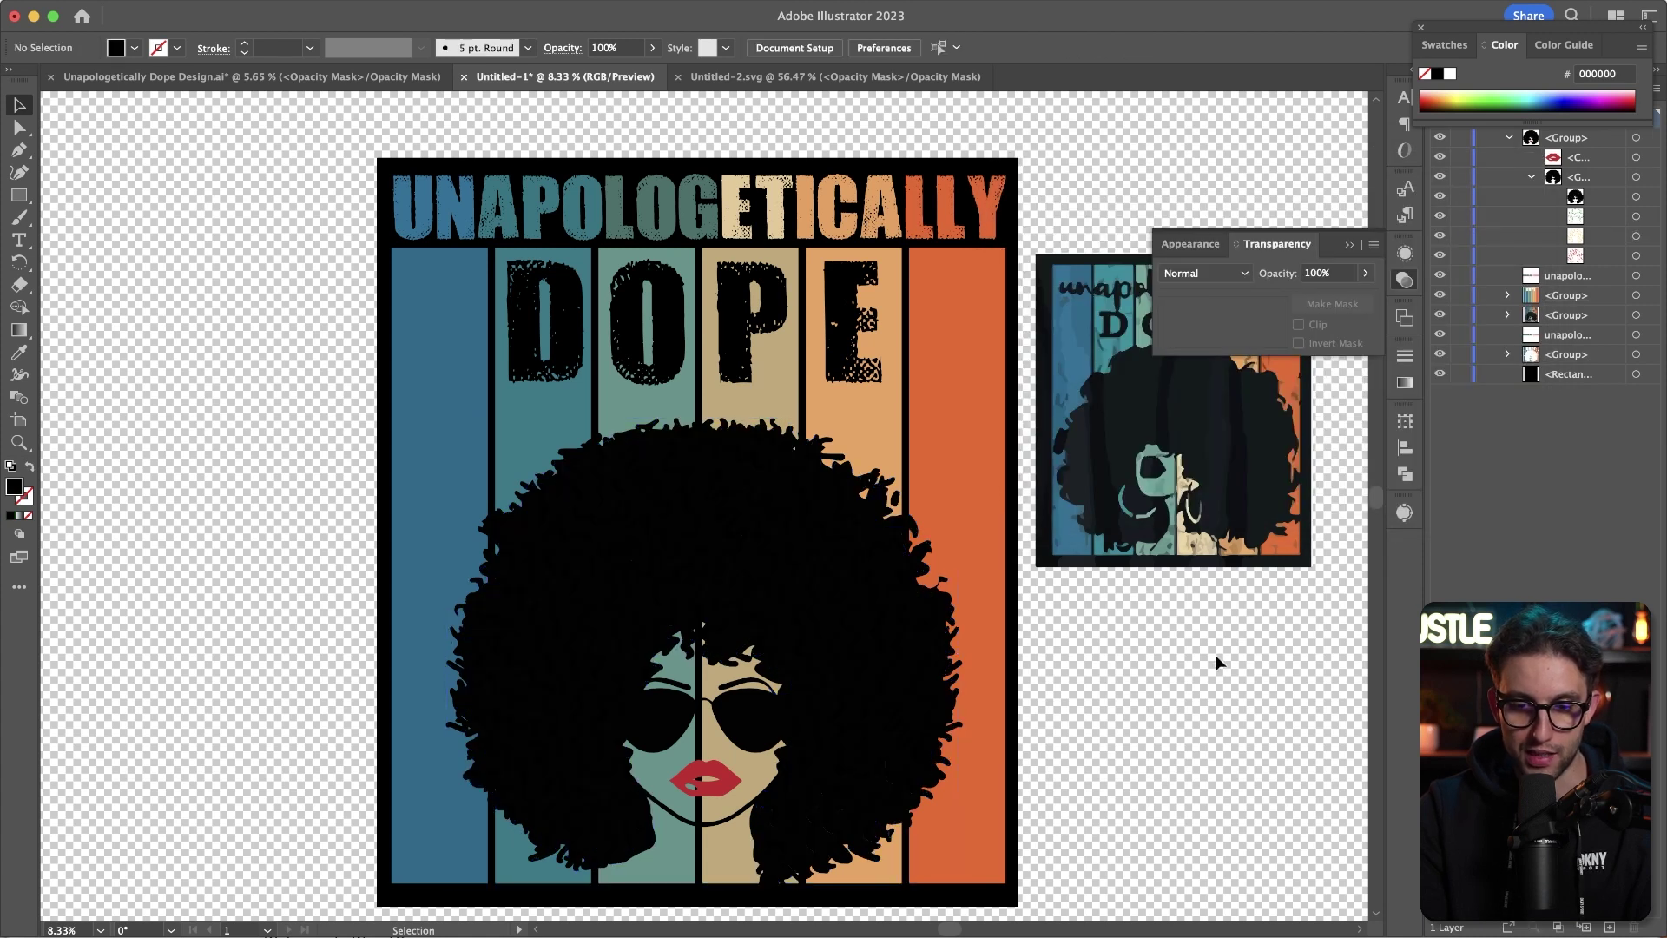
# Isolate the woman's red lips, fill them with black (000000), and return to the full artwork.
pyautogui.click(706, 771)
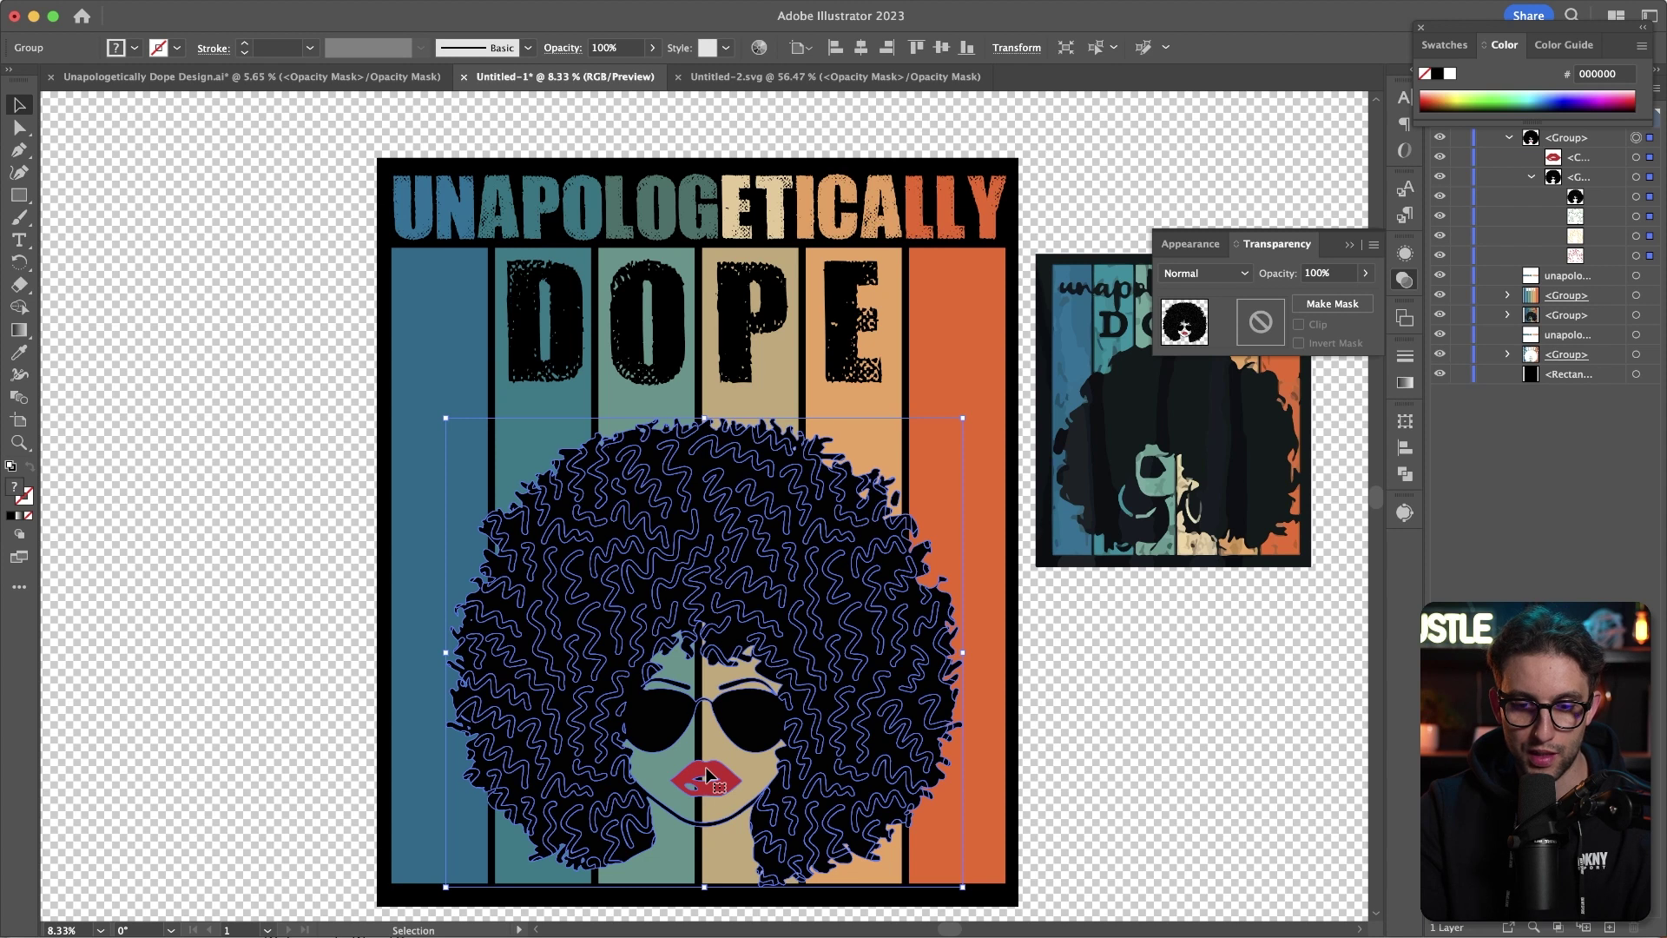
pyautogui.doubleClick(706, 771)
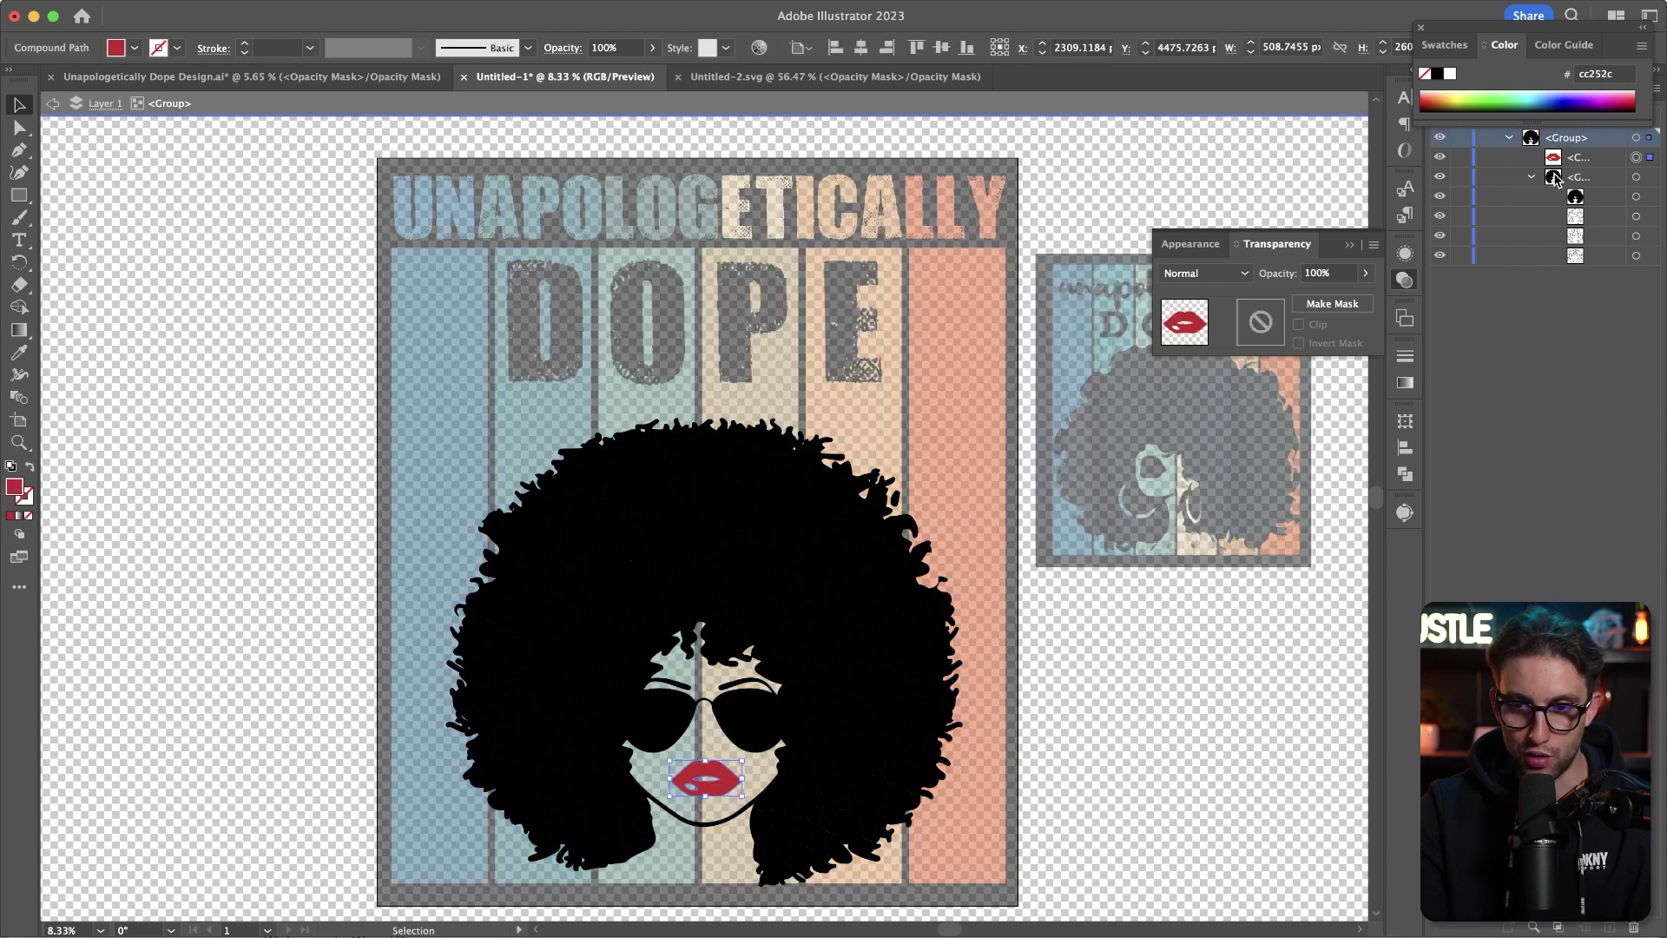
pyautogui.doubleClick(14, 489)
pyautogui.write('000000')
pyautogui.click(1477, 226)
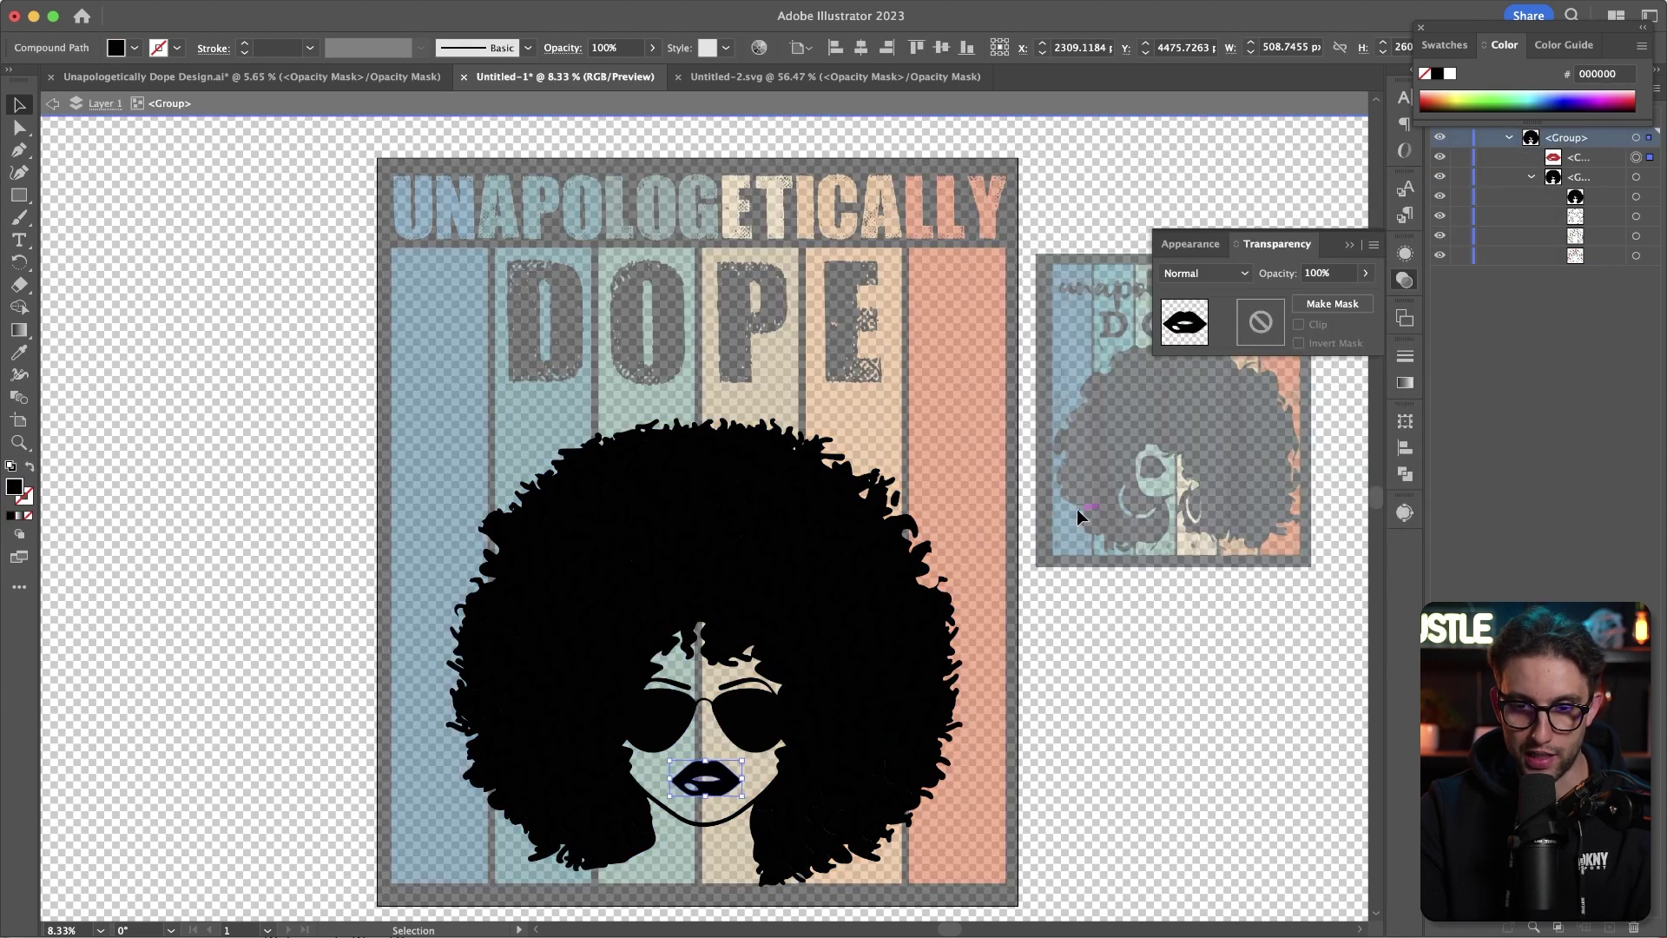
pyautogui.click(1066, 235)
pyautogui.doubleClick(1066, 235)
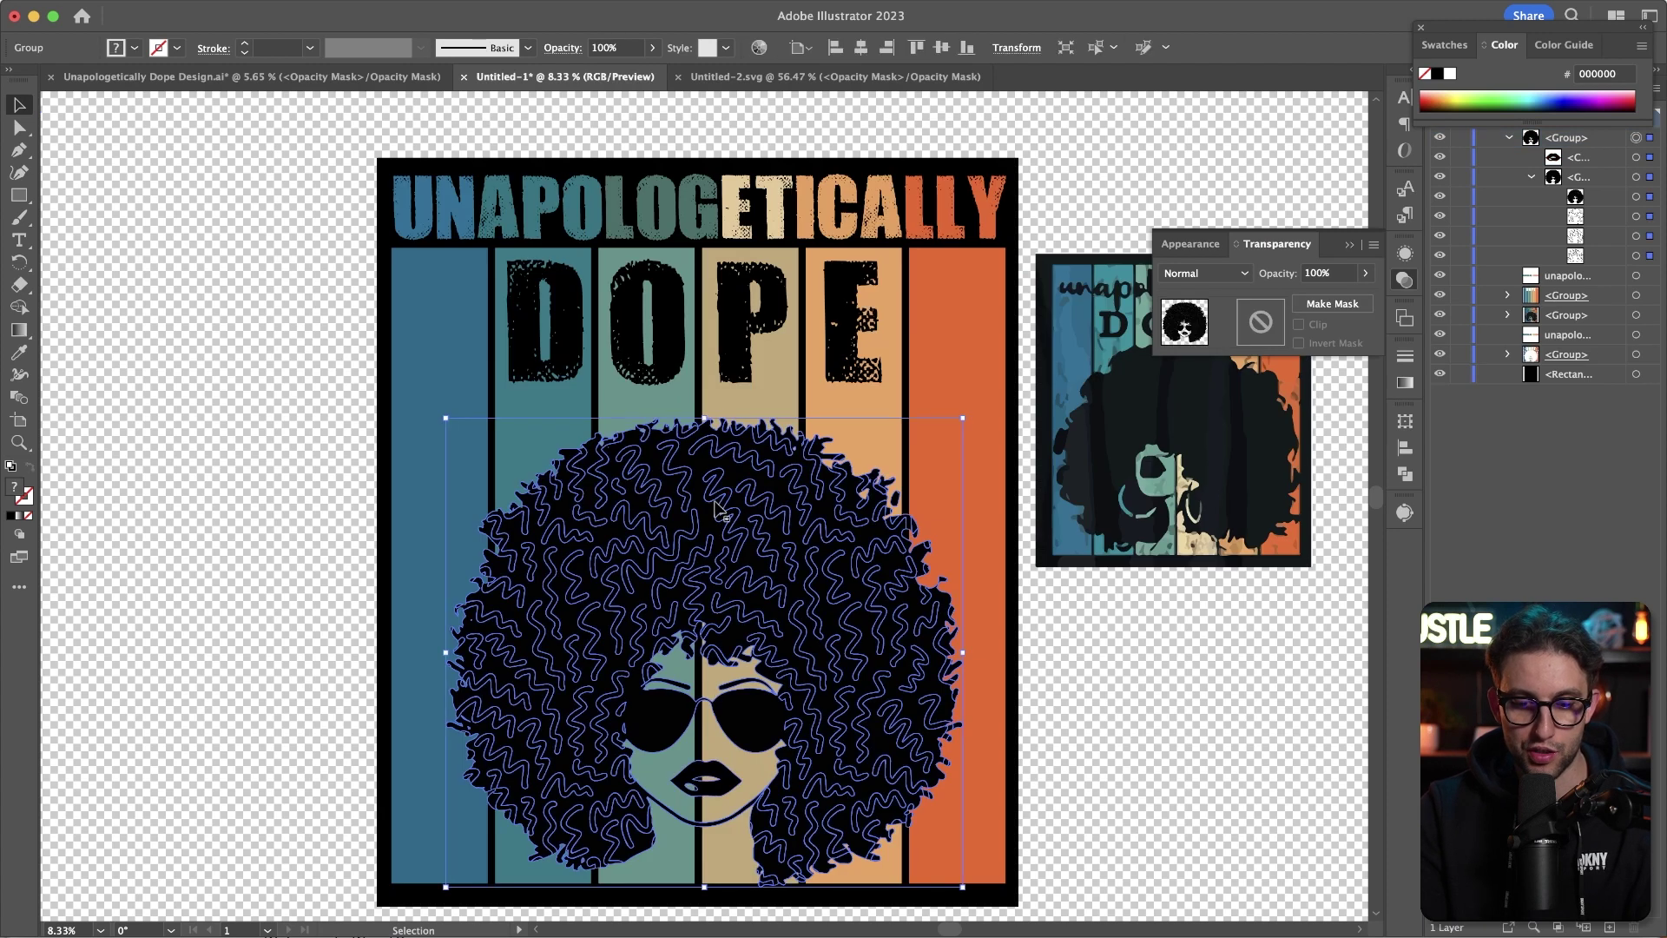
# Cut the all-black woman illustration from the main artwork and paste it into the stripes' opacity mask.
pyautogui.press('BackSpace')
pyautogui.click(747, 481)
pyautogui.click(1331, 303)
pyautogui.click(1260, 330)
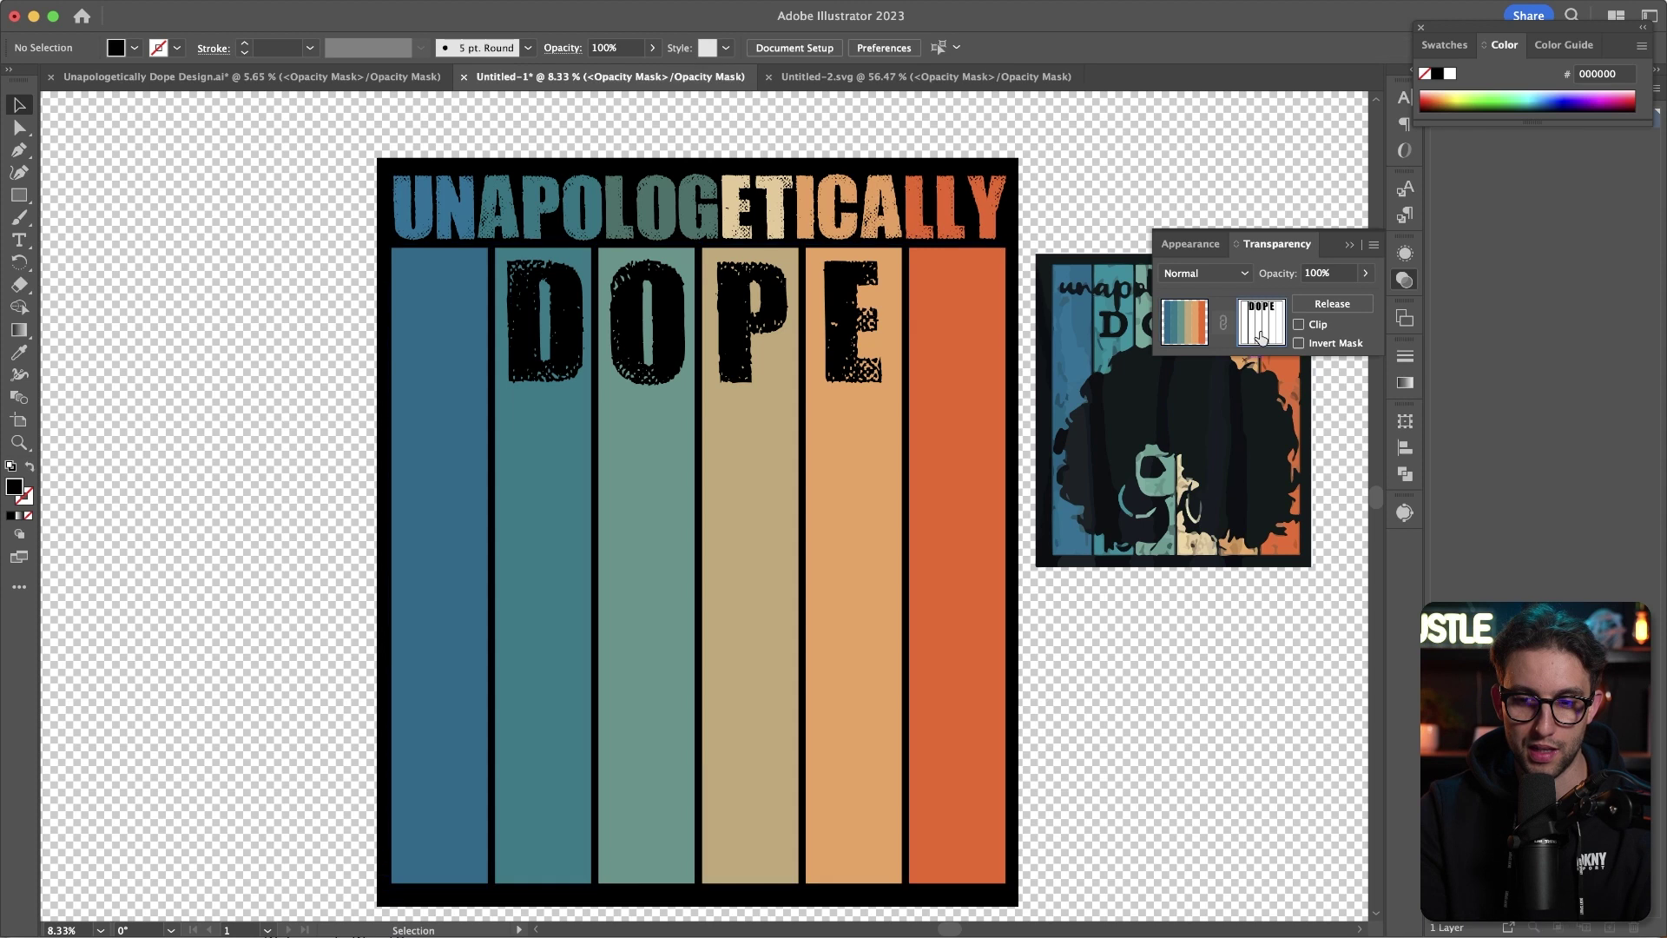
pyautogui.press('super+v')
# Place the woman silhouette in the mask below the DOPE letters and enlarge it slightly over the lower stripes.
pyautogui.moveTo(752, 367); pyautogui.dragTo(748, 514)
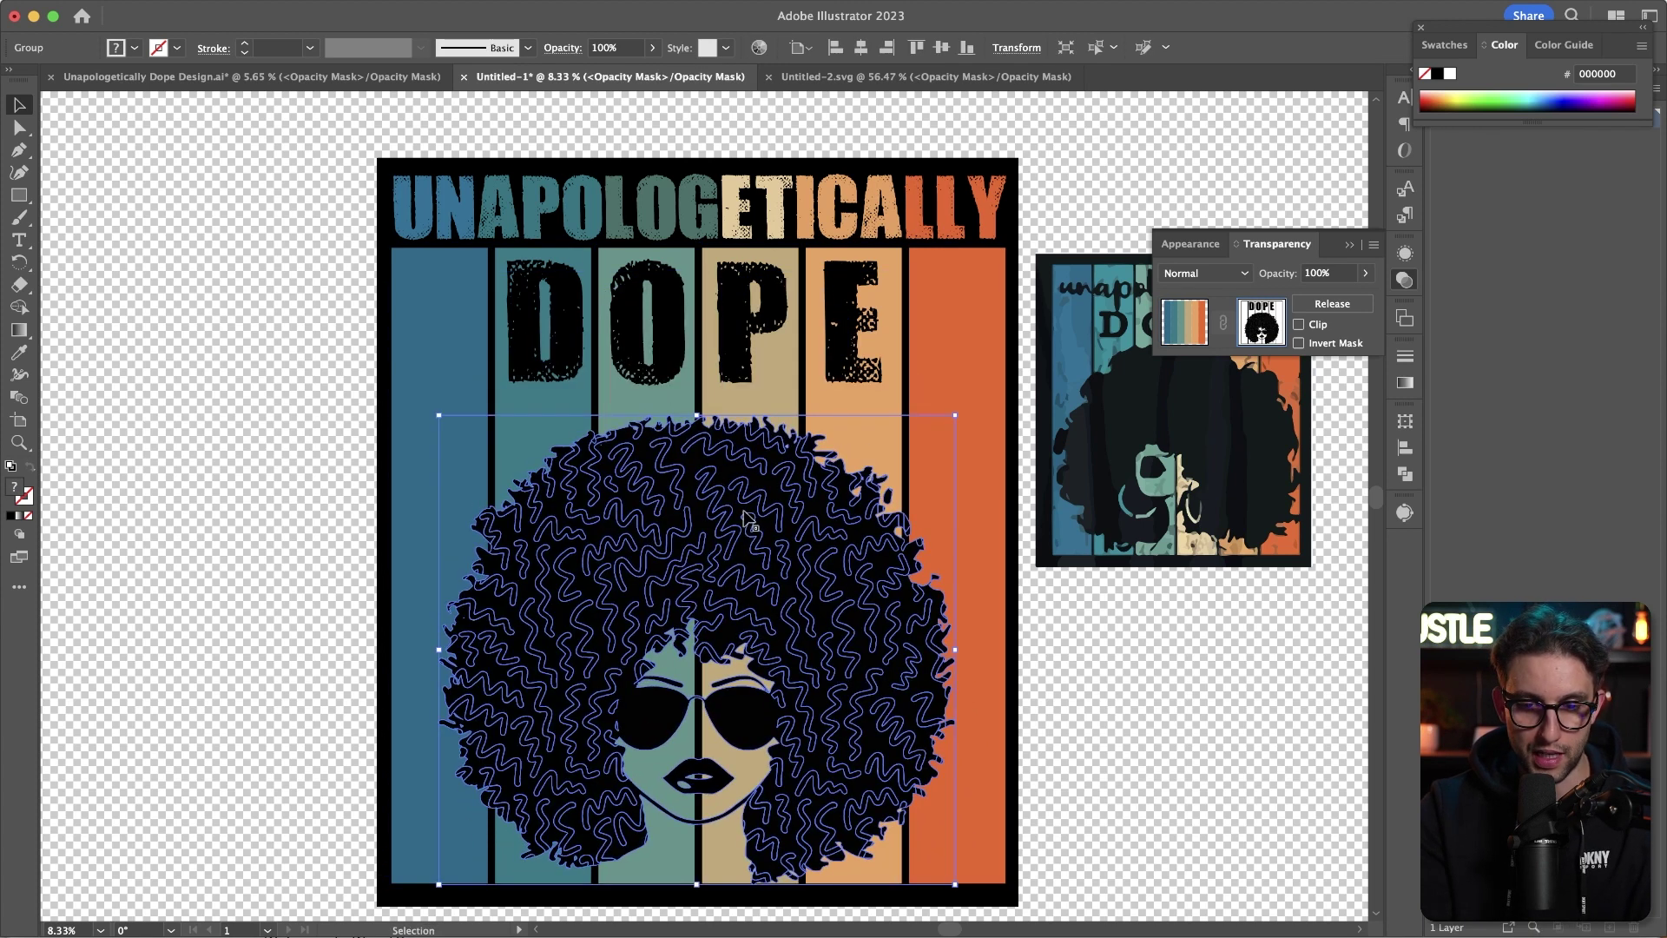
pyautogui.moveTo(696, 415); pyautogui.dragTo(701, 398)
pyautogui.click(1060, 782)
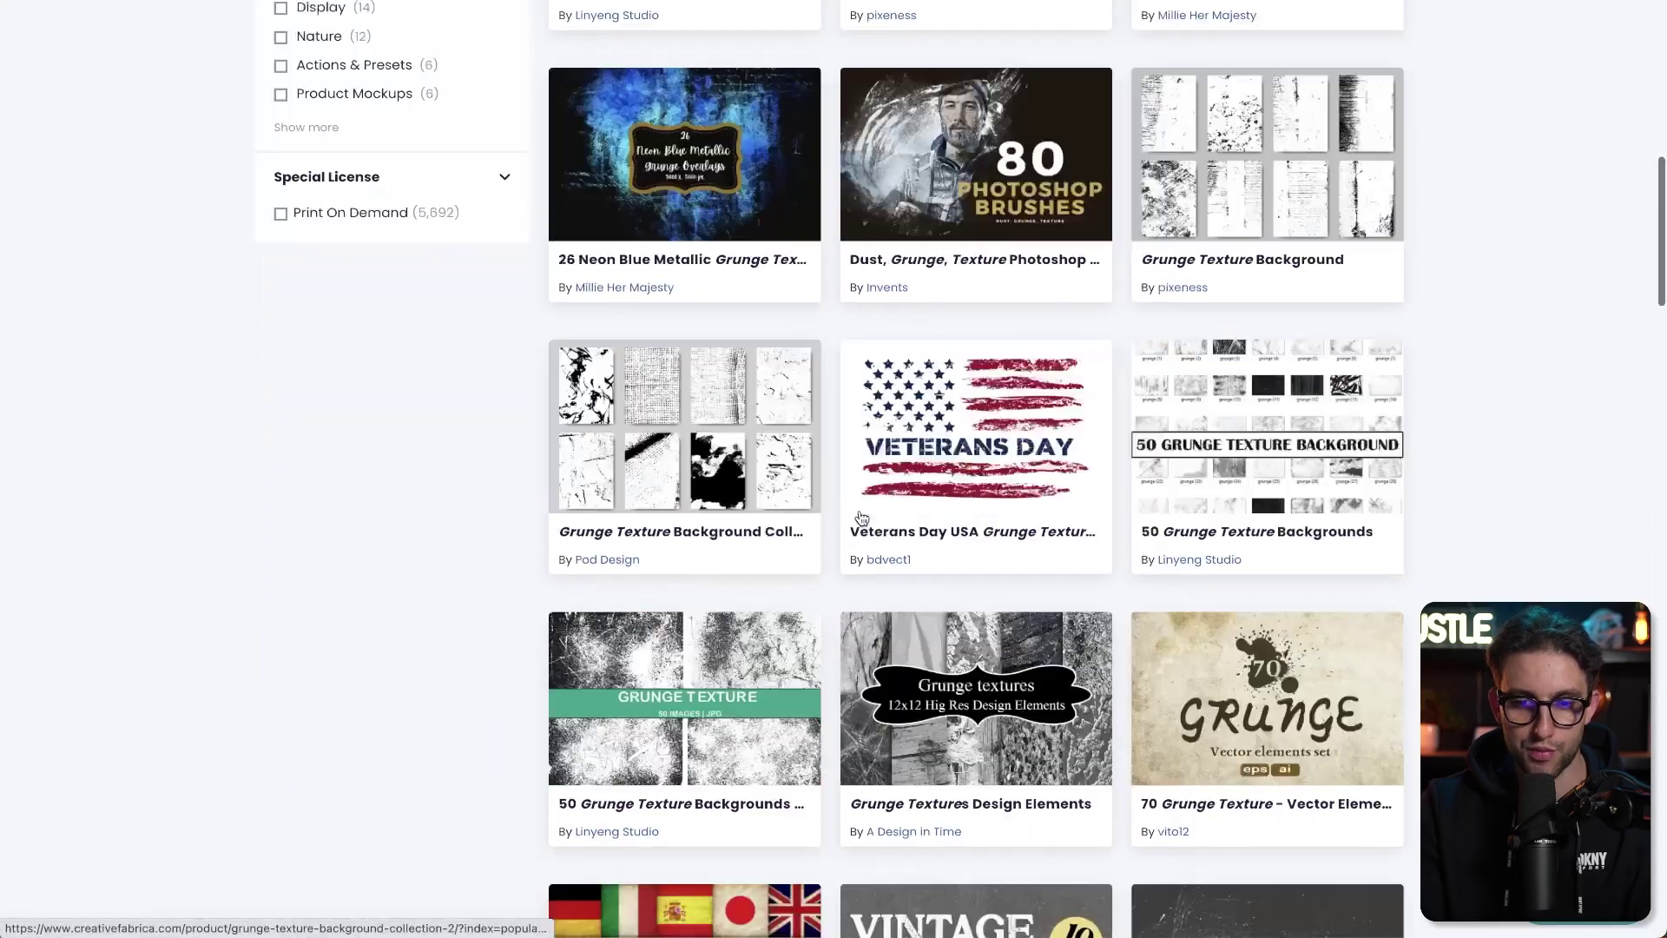
# Browse the "grunge texture" results on the graphics marketplace in the browser for a distress texture.
pyautogui.scroll(10, 776, 400)
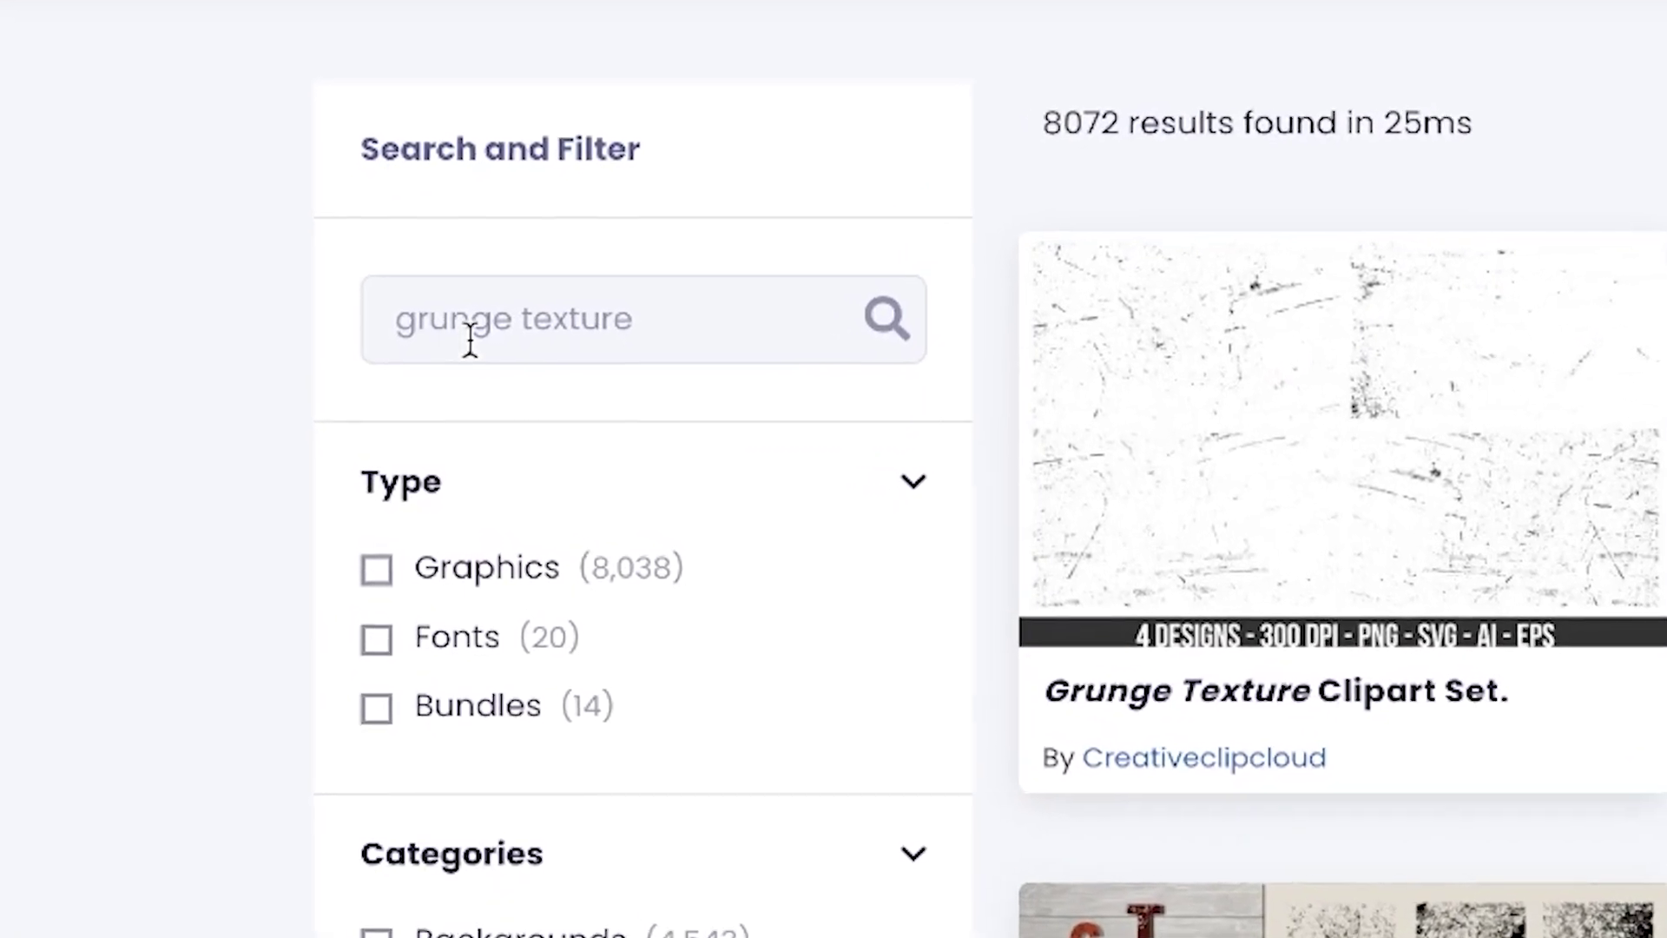
pyautogui.scroll(-10, 1009, 347)
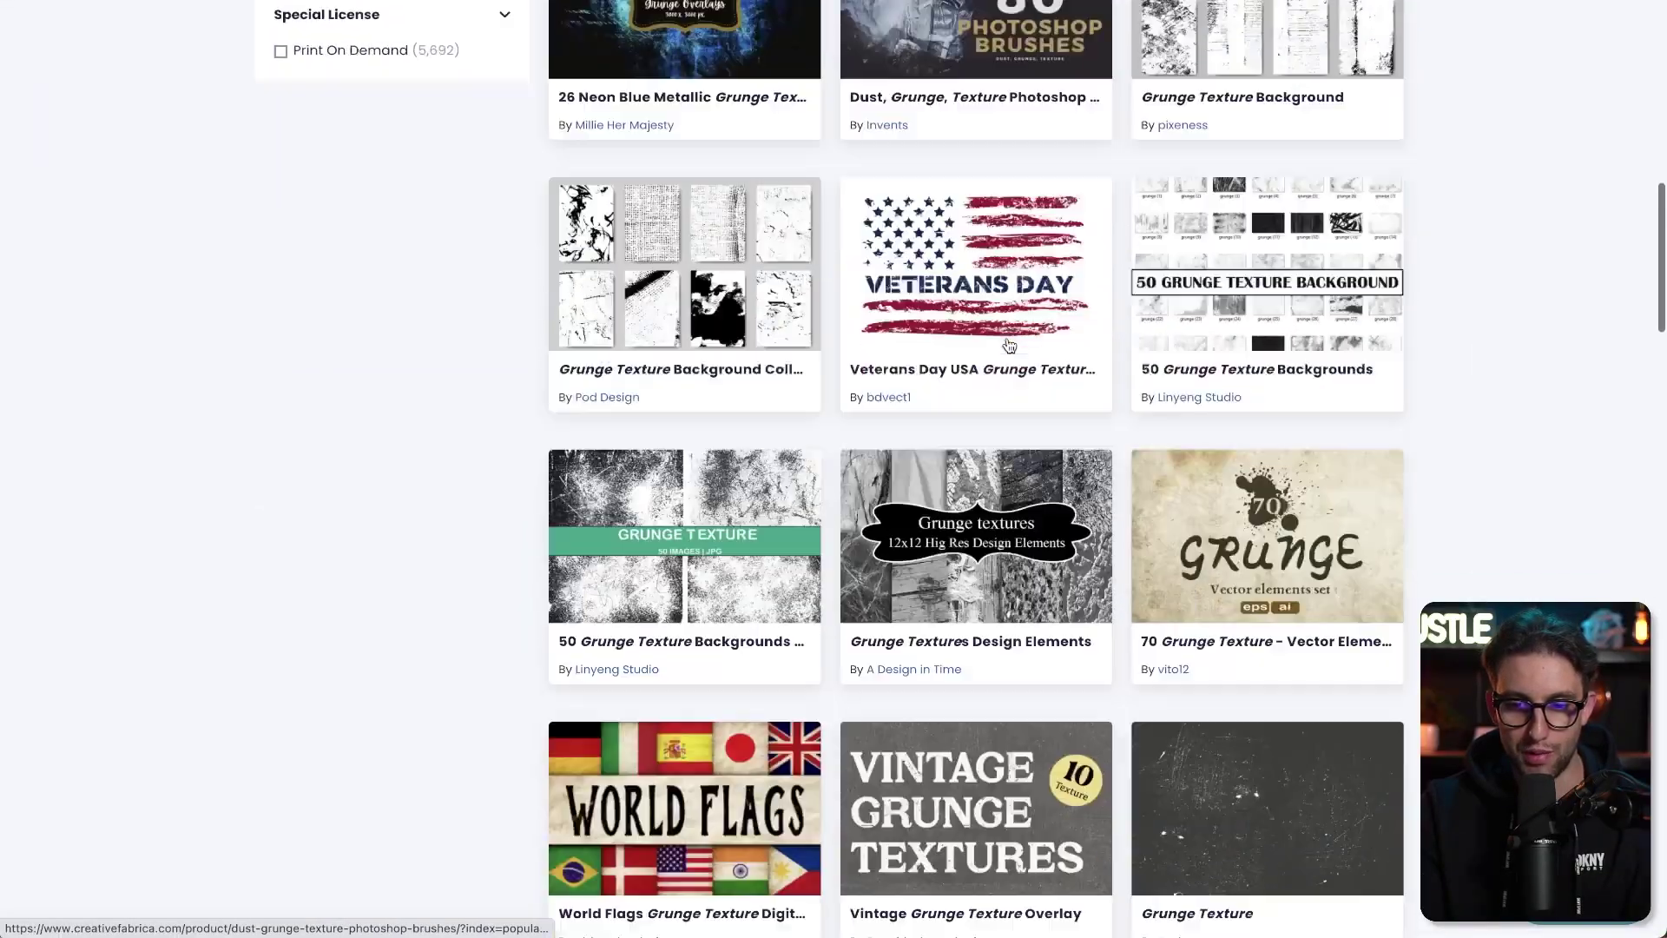
pyautogui.scroll(10, 1009, 347)
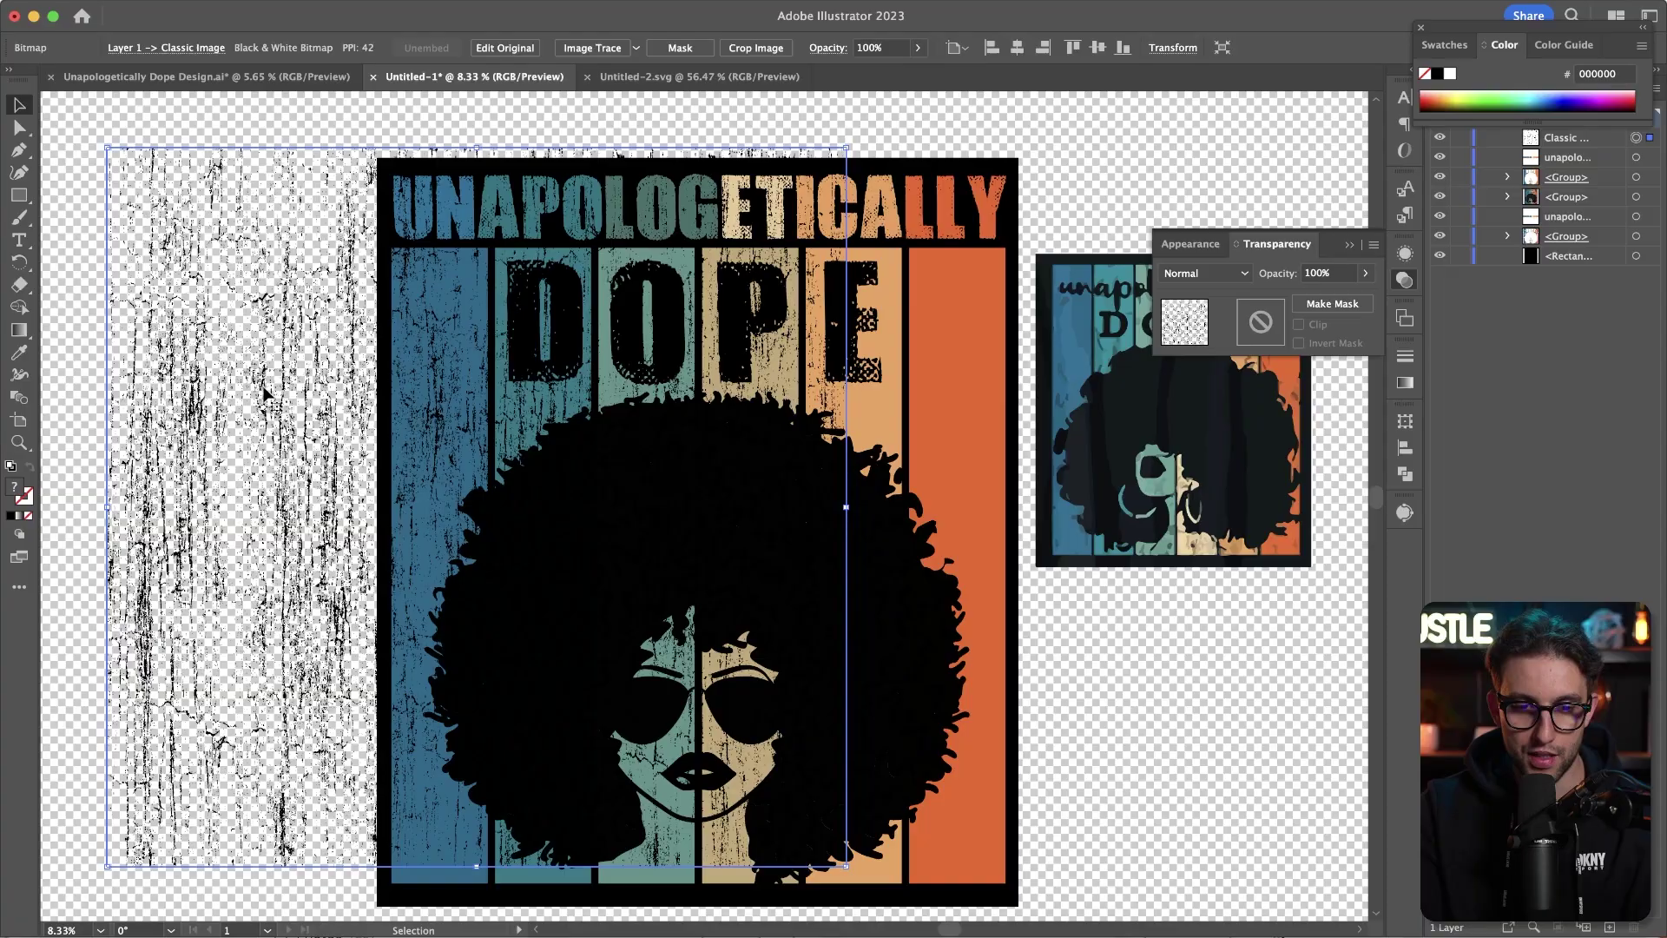
# Cut the black grunge texture image, paste it into the stripes' opacity mask over the stripes, and return to the main artwork.
pyautogui.press('Delete')
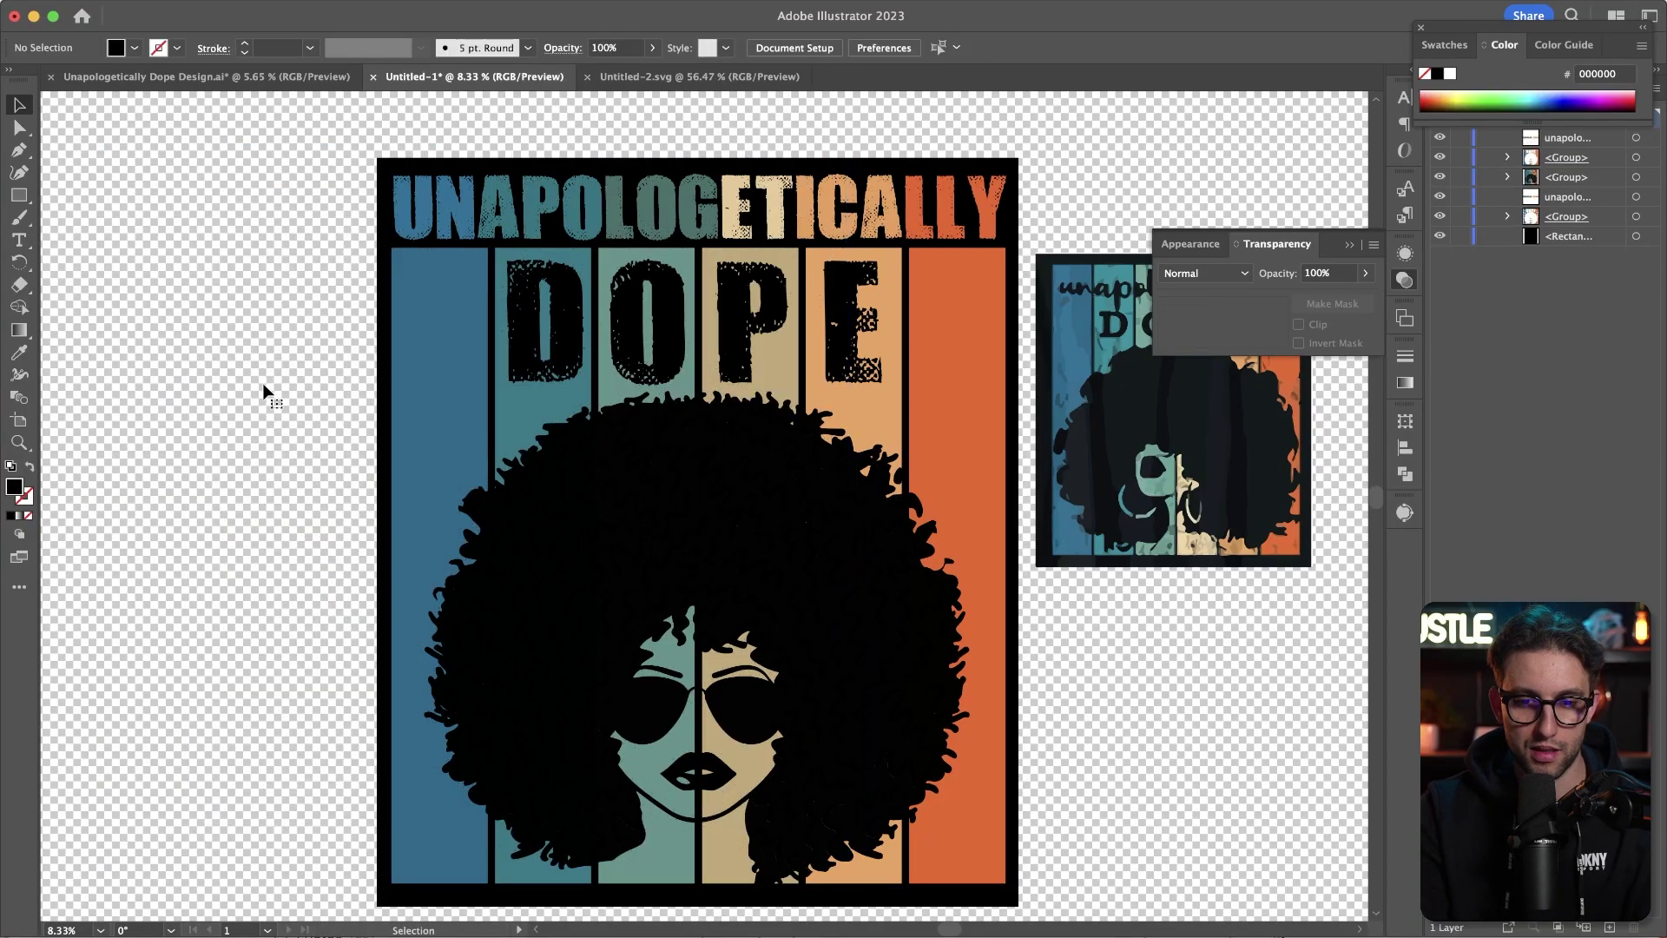
pyautogui.click(968, 364)
pyautogui.click(1262, 331)
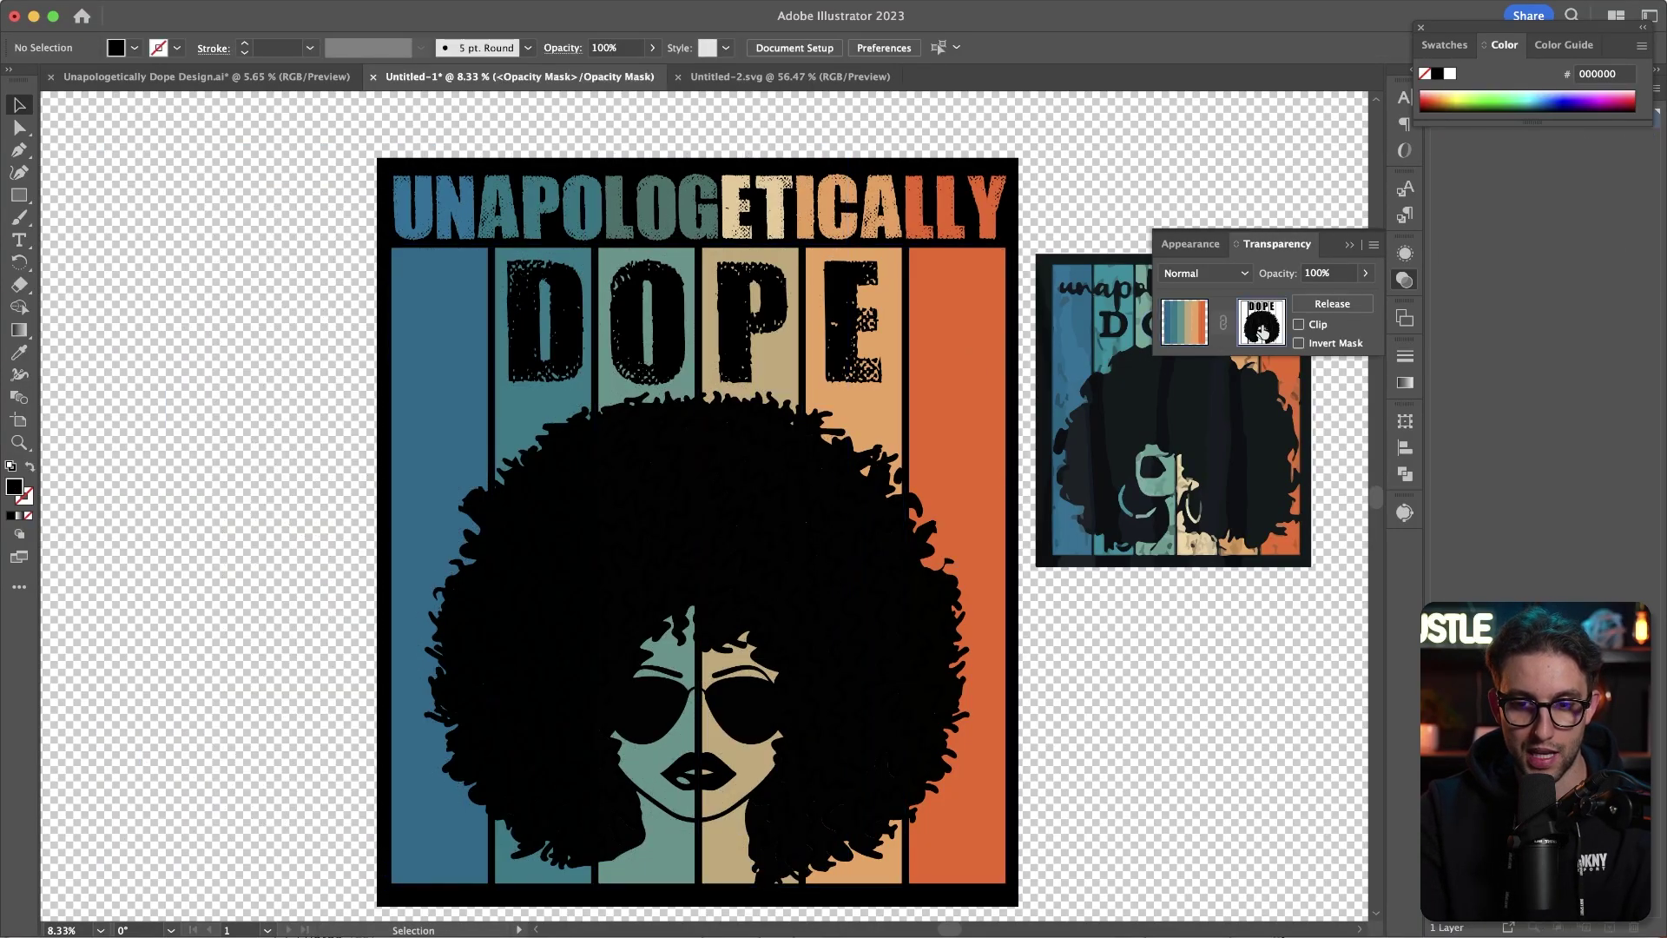
pyautogui.hotkey('ctrl', 'v')
pyautogui.moveTo(424, 389); pyautogui.dragTo(422, 388)
pyautogui.click(1184, 321)
pyautogui.click(1167, 186)
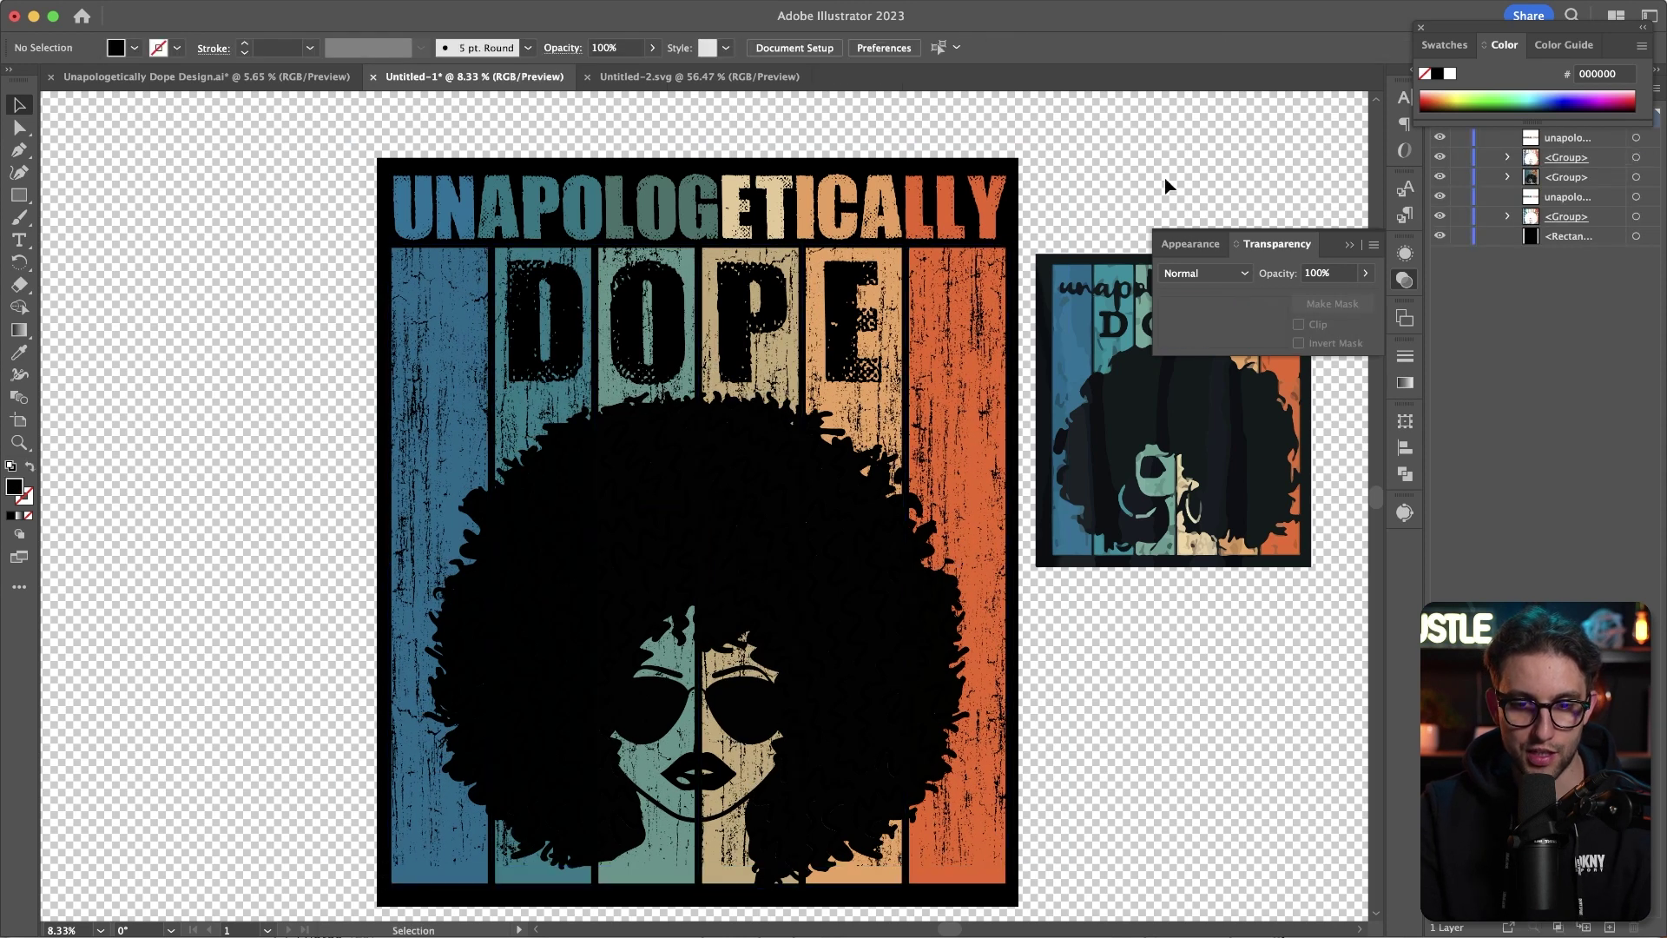
# Export the design's artboard for screens as a 1x PNG to the Downloads folder and preview the exported file.
pyautogui.scroll(-1, 1167, 186)
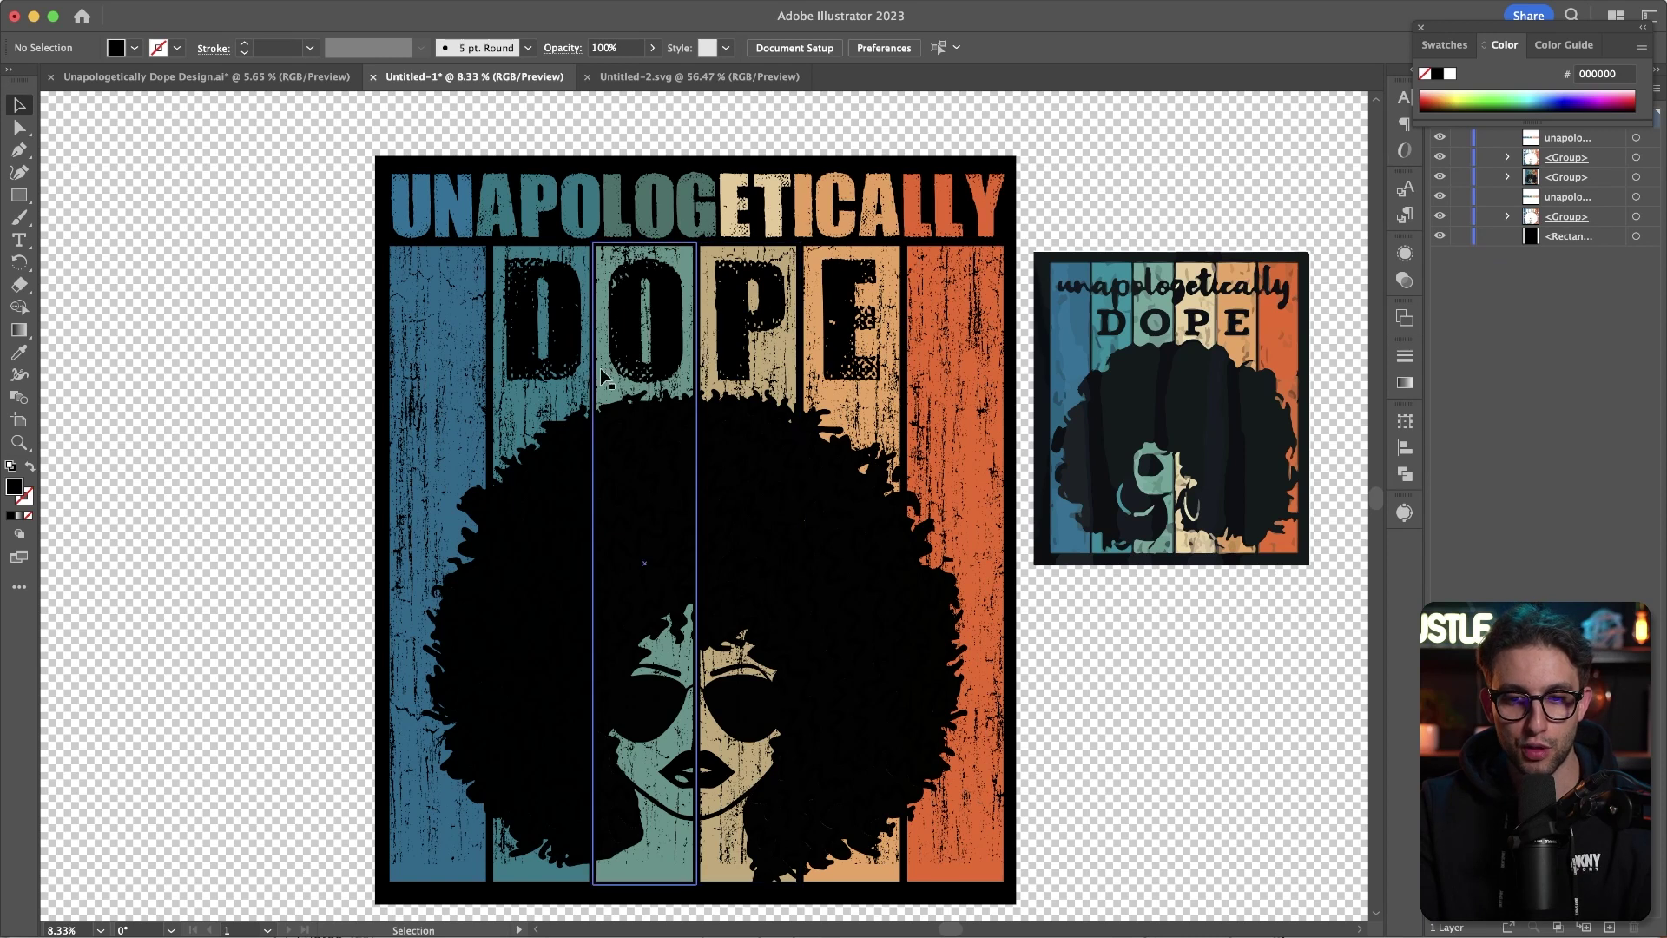
pyautogui.click(139, 2)
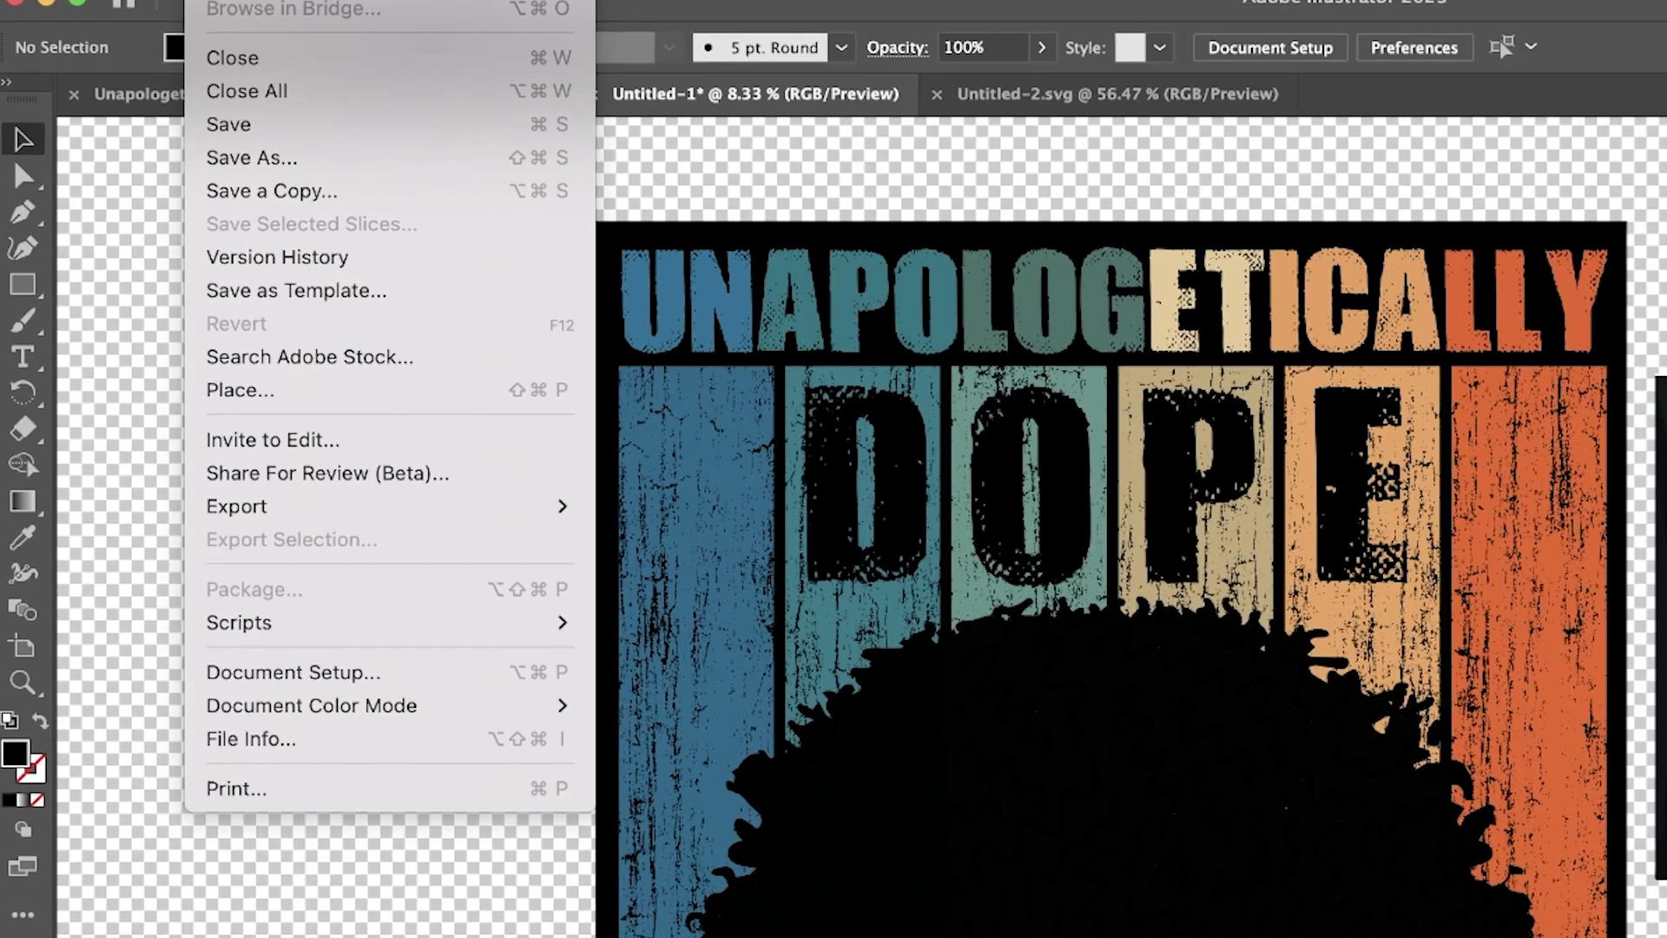
pyautogui.moveTo(160, 329)
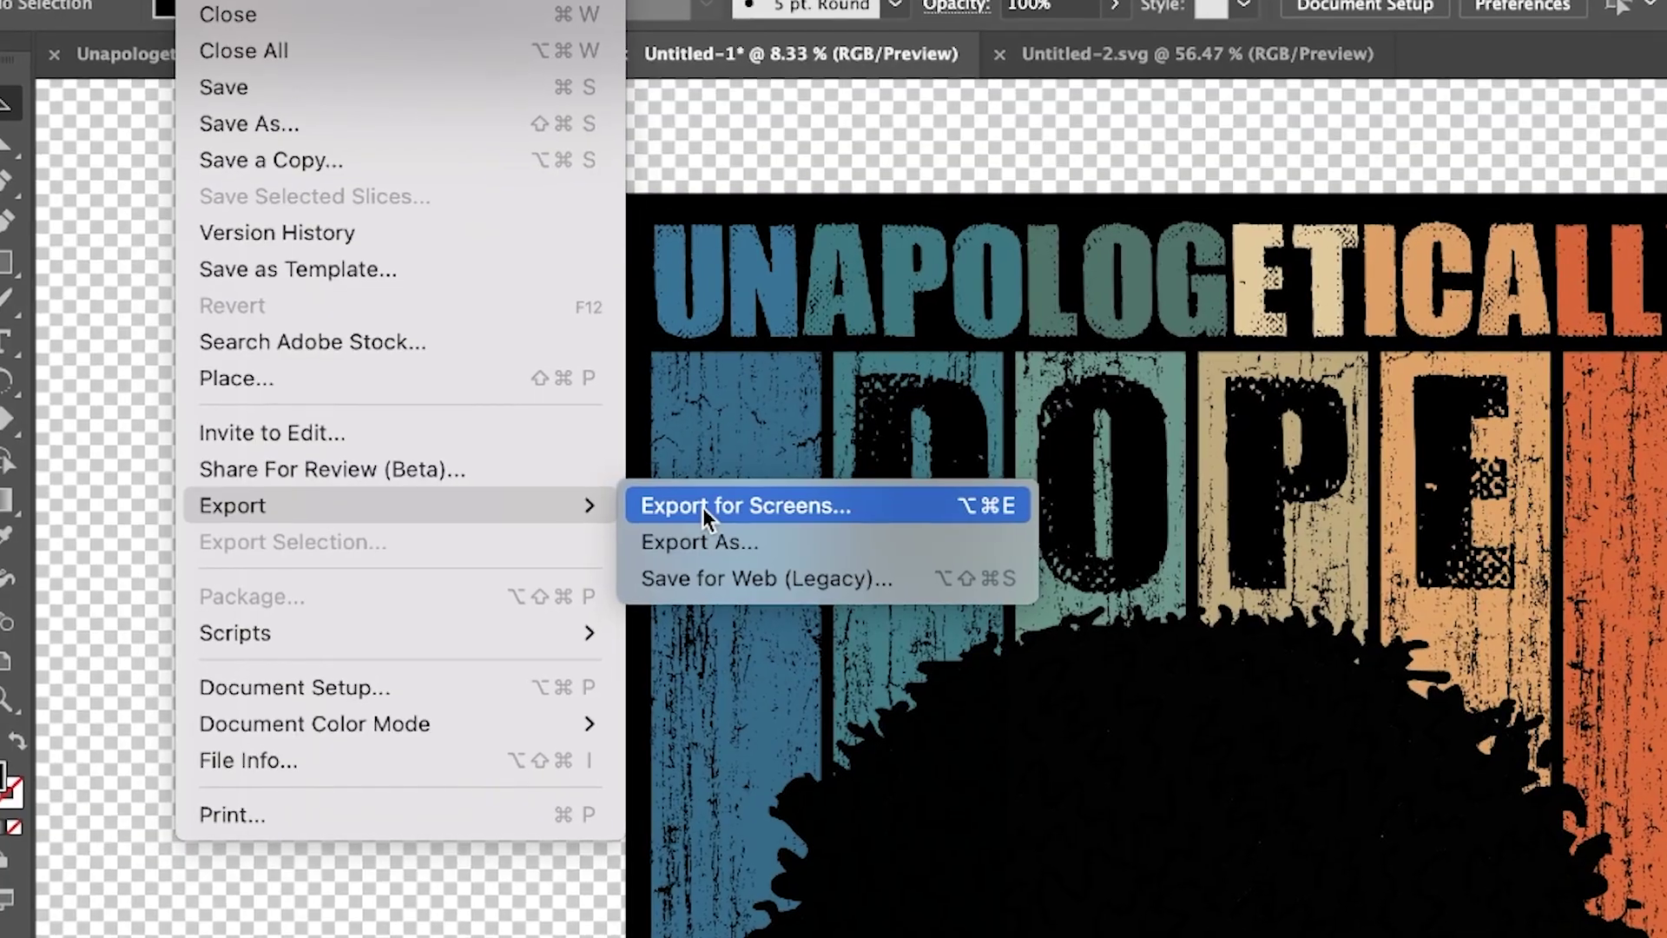
pyautogui.click(703, 507)
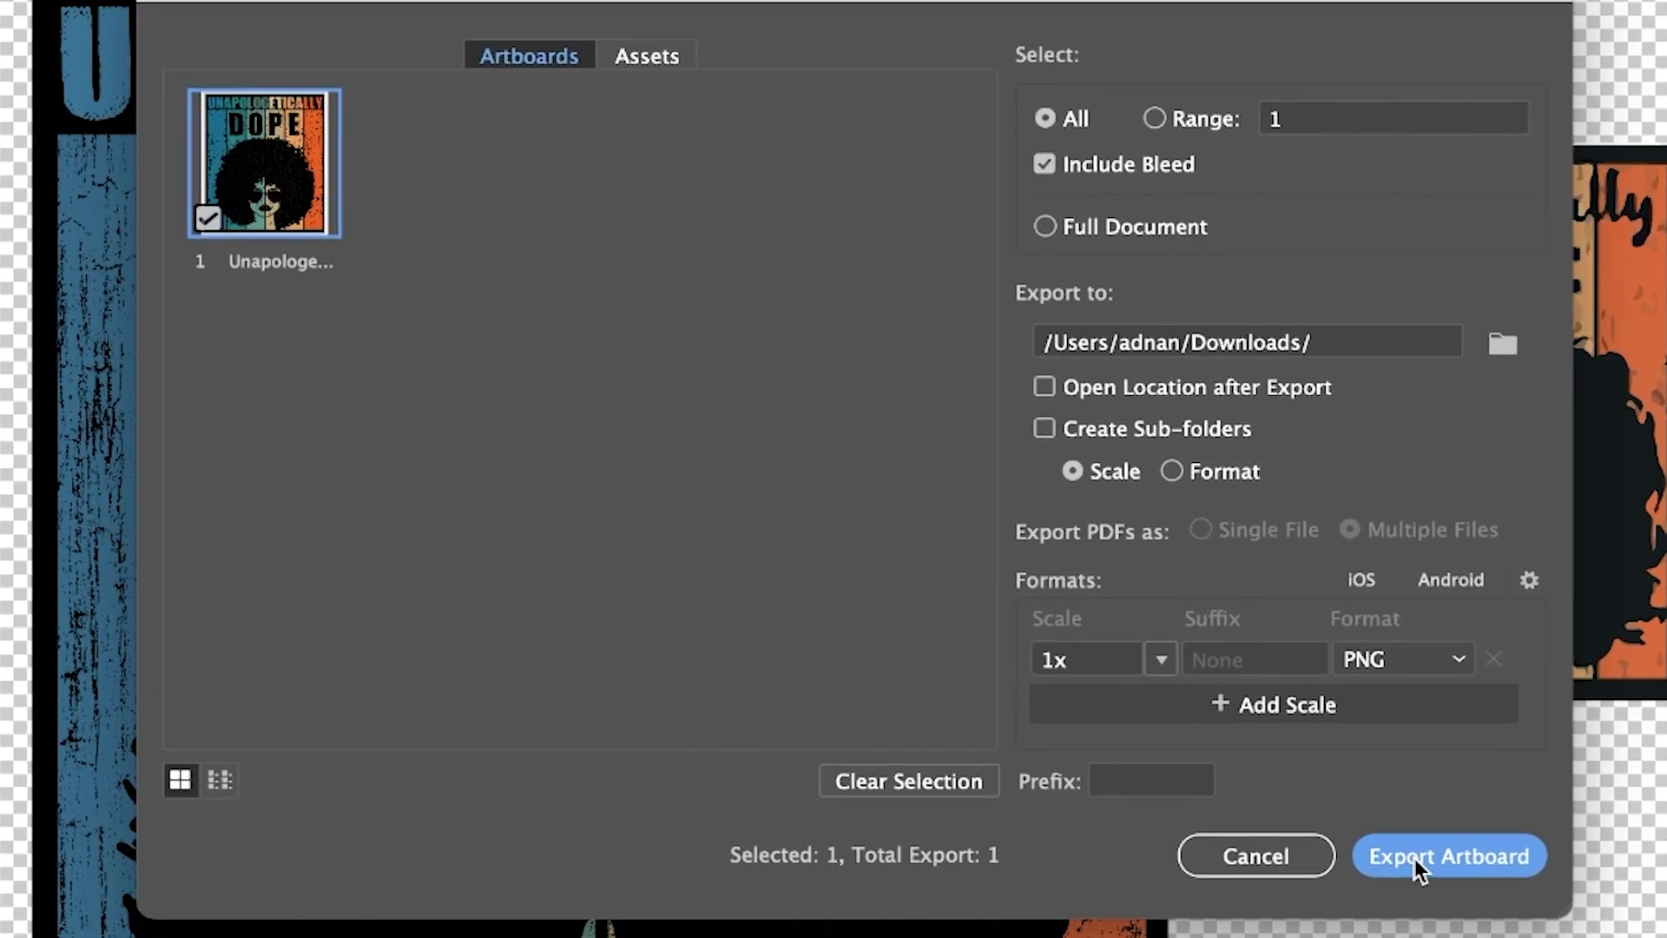
pyautogui.click(1414, 858)
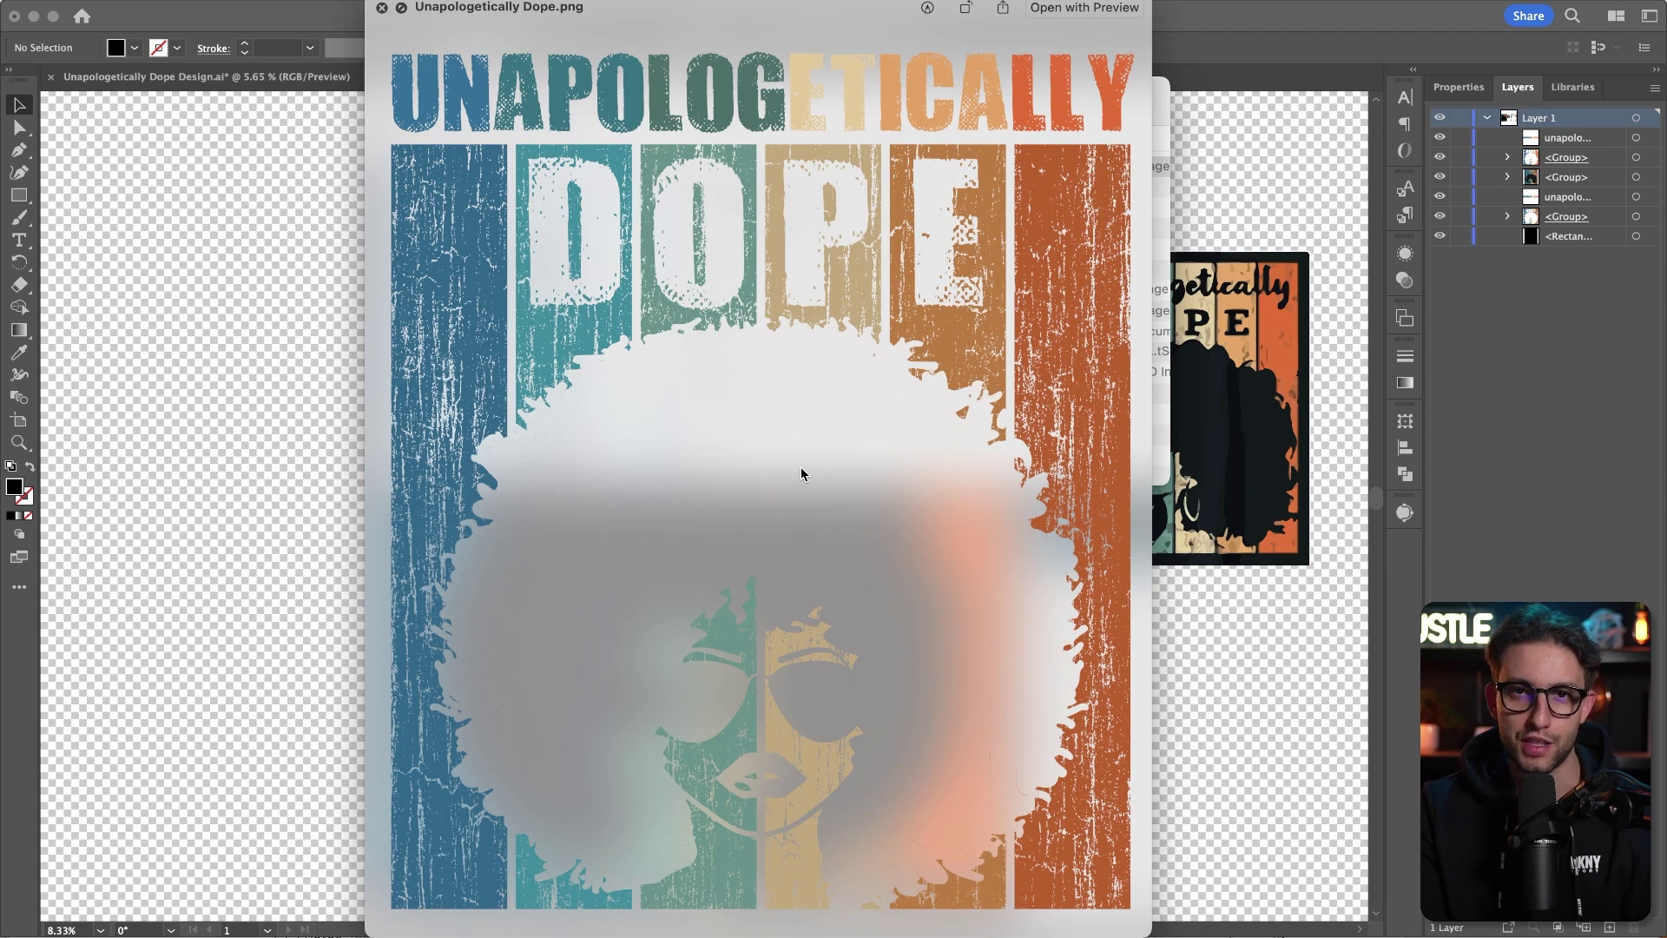
pyautogui.press('space')
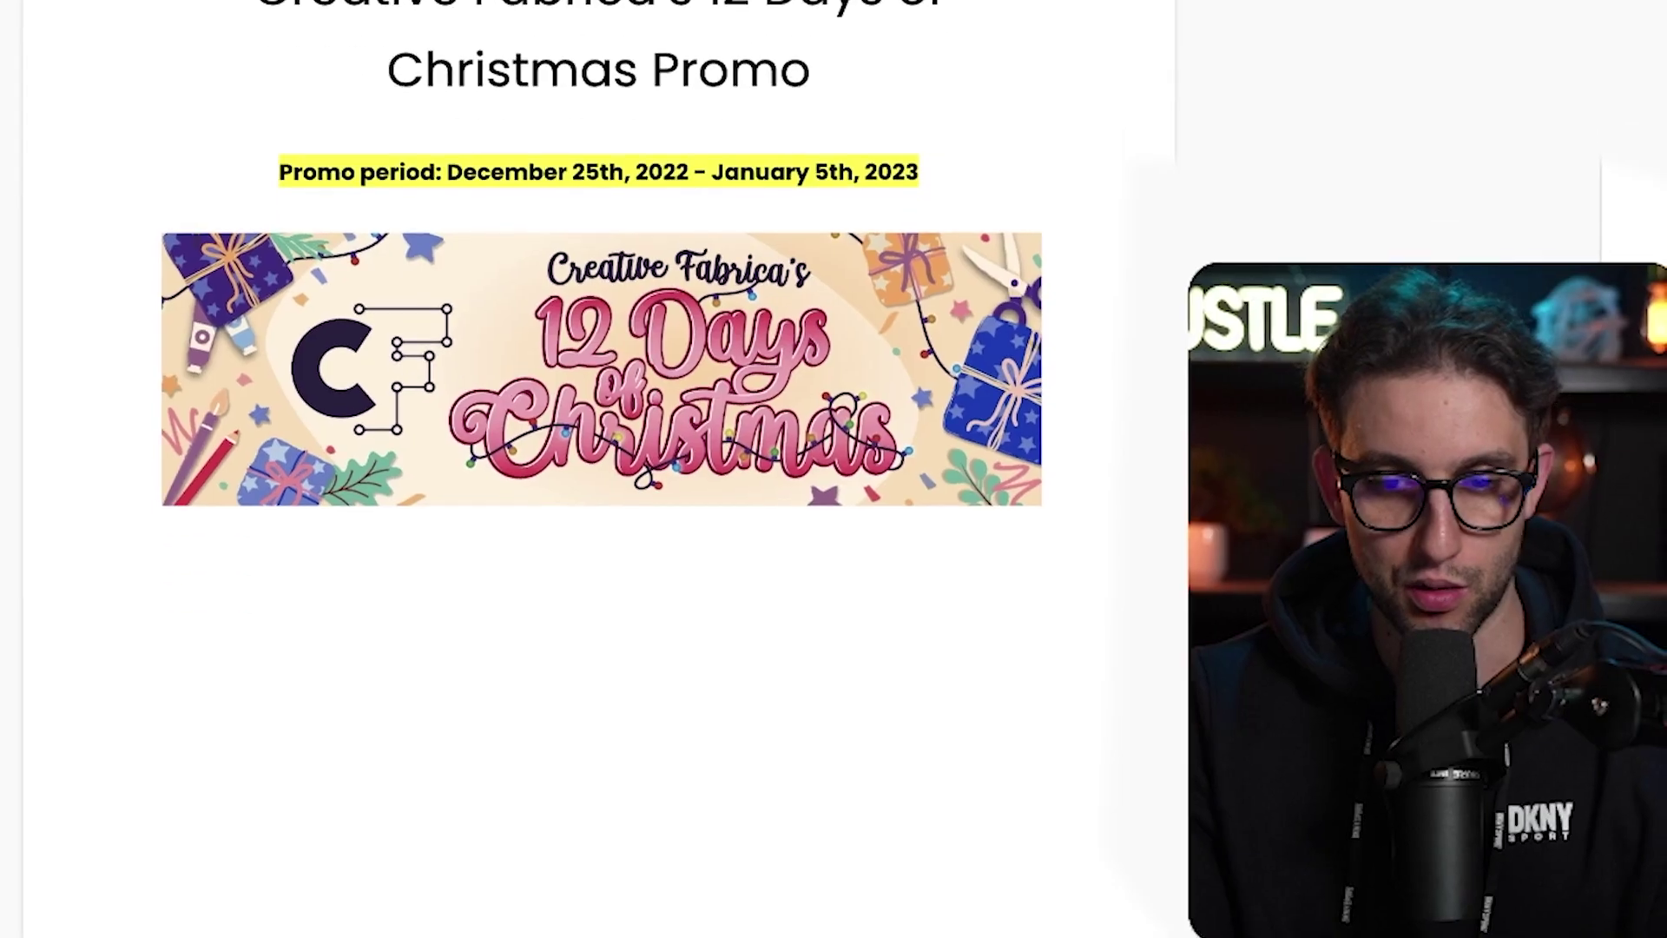
pyautogui.scroll(-10, 599, 469)
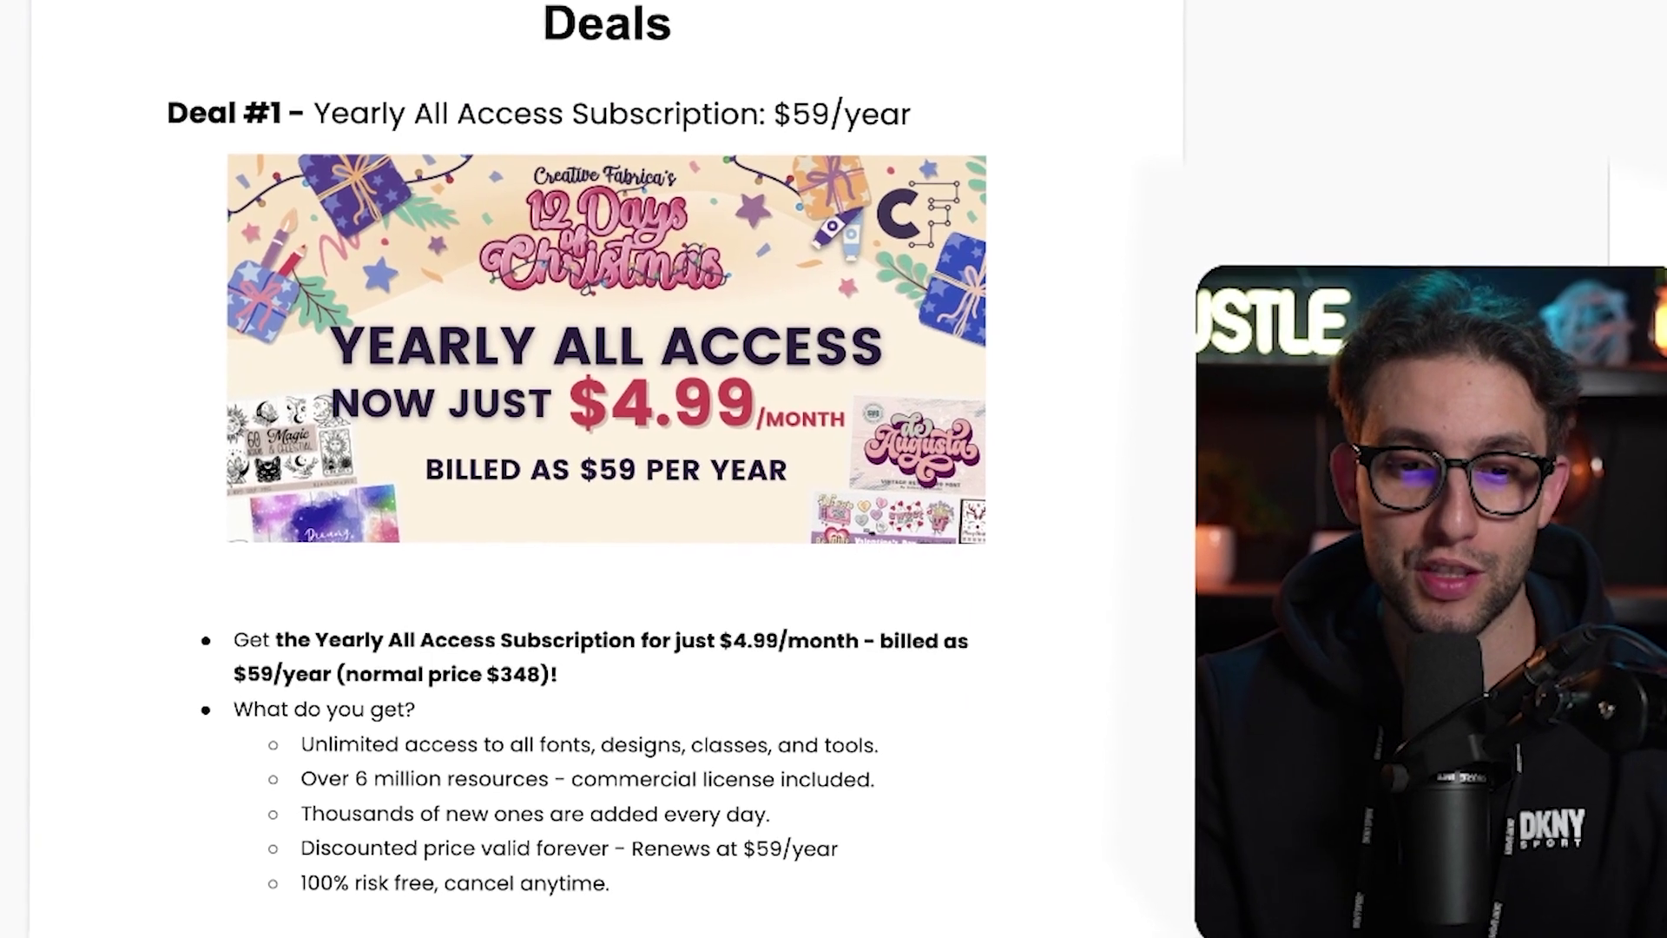